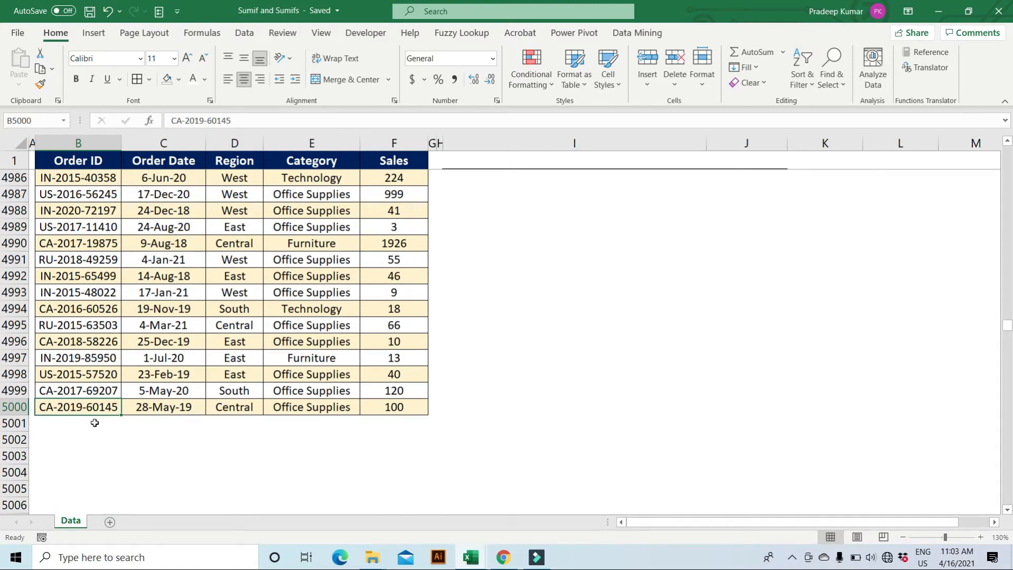
Return to the start of the order data and examine the Order ID, Order Date, Category and Region columns
{"action": "key", "text": "ctrl+Up"}
{"action": "key", "text": "Down"}
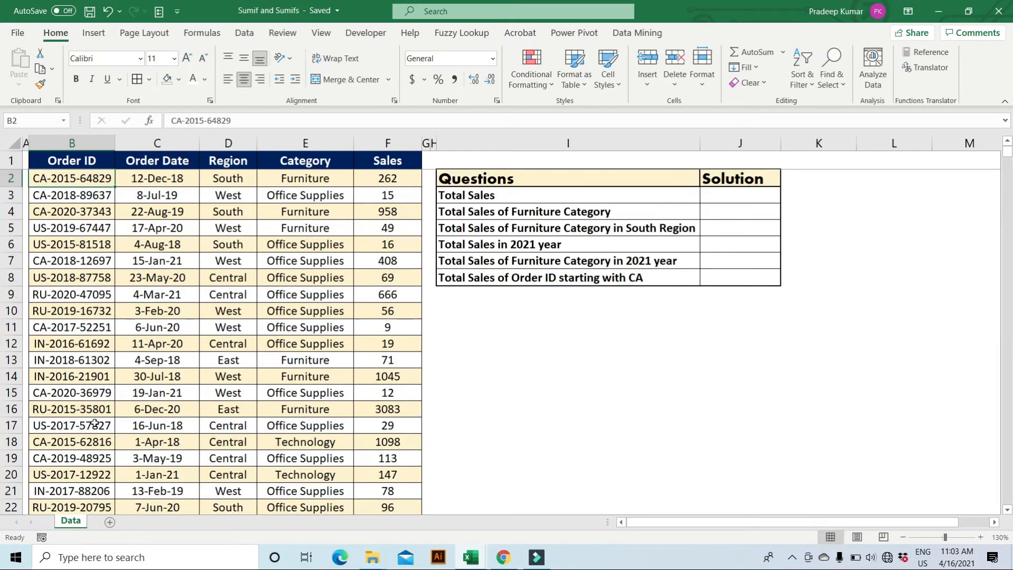
{"action": "key", "text": "Up"}
{"action": "key", "text": "Right"}
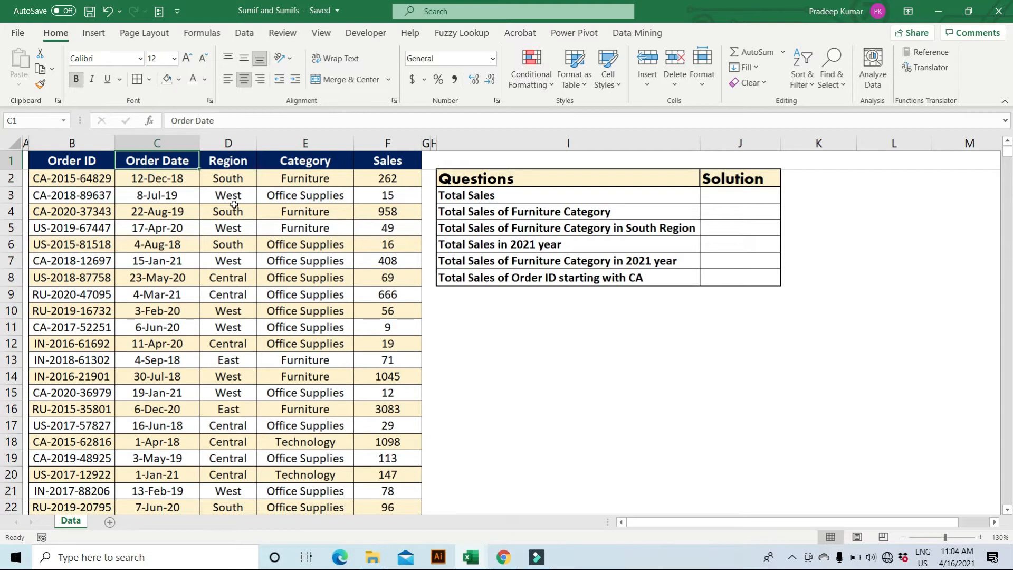
{"action": "left_click", "coordinate": [84, 140]}
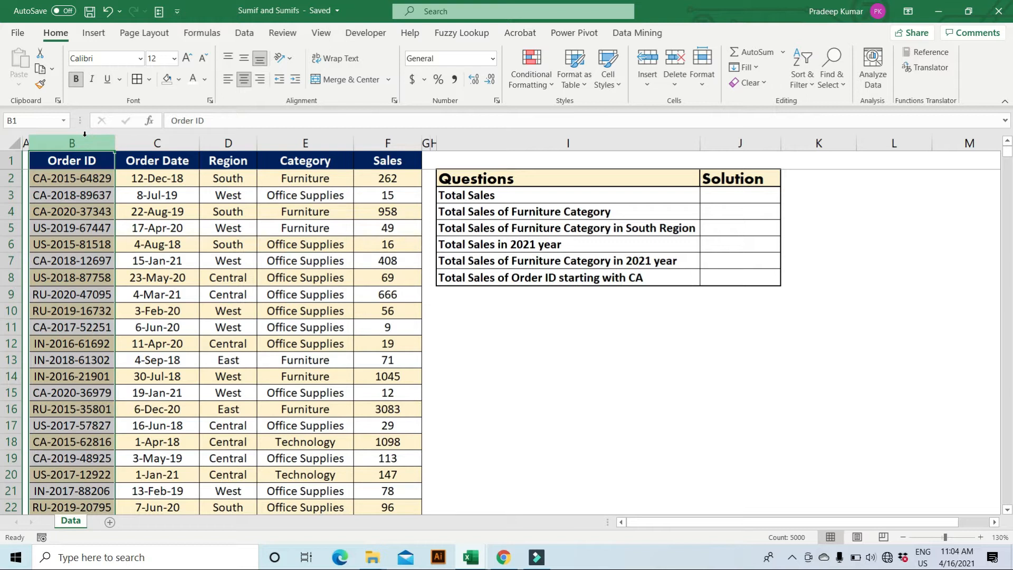
{"action": "left_click", "coordinate": [172, 143]}
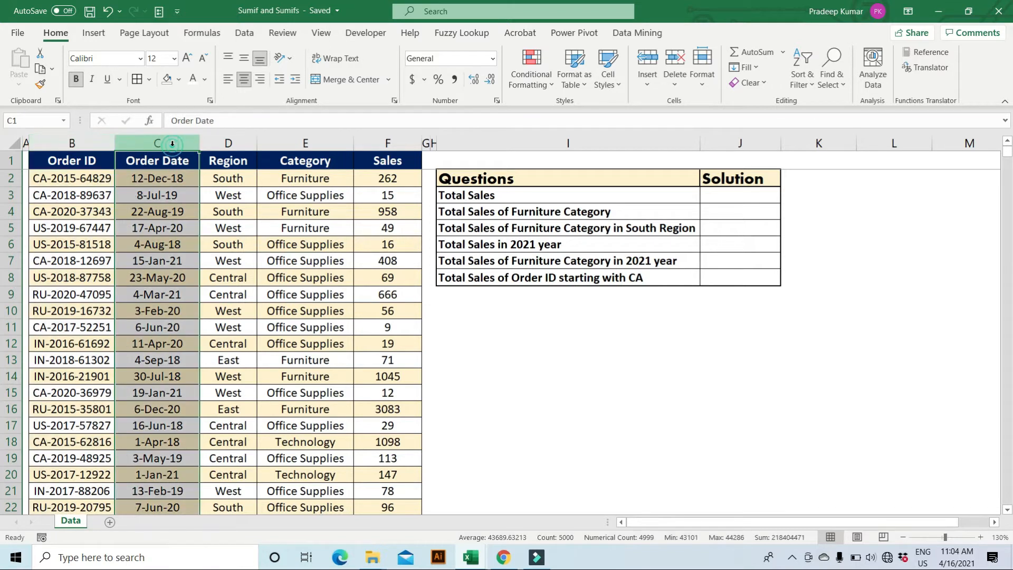
{"action": "left_click", "coordinate": [292, 140]}
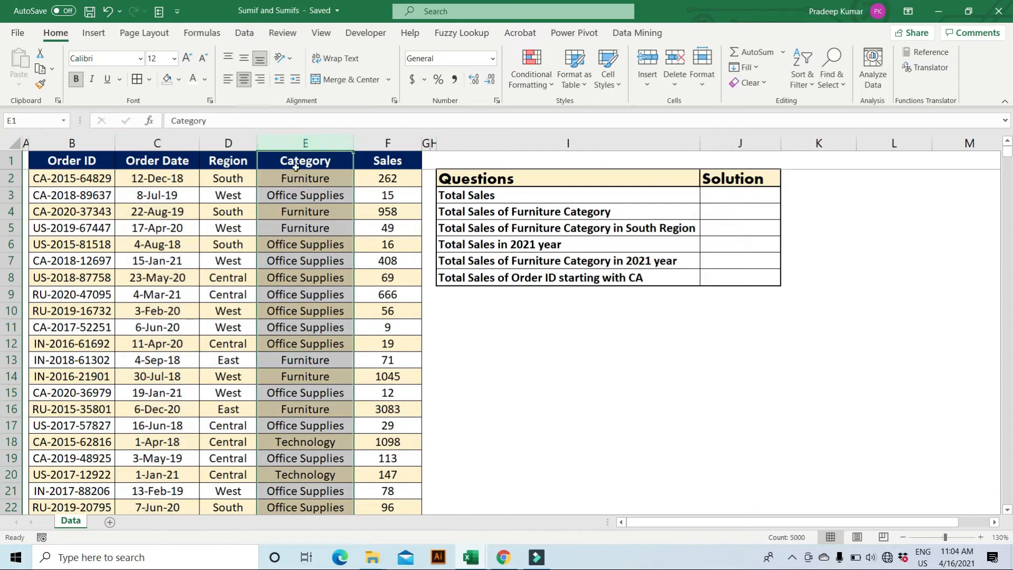
{"action": "left_click", "coordinate": [235, 141]}
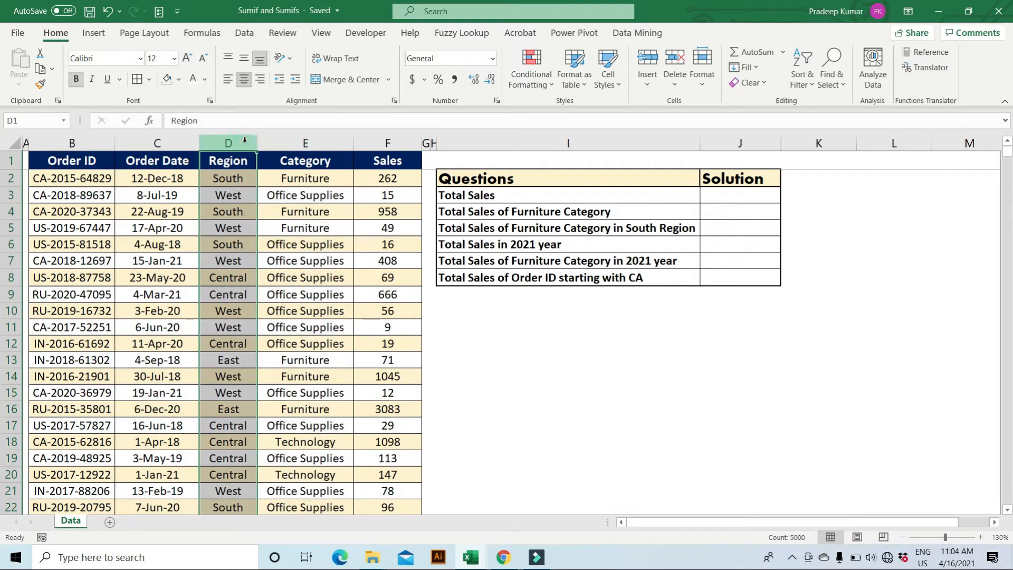
{"action": "left_click", "coordinate": [294, 162]}
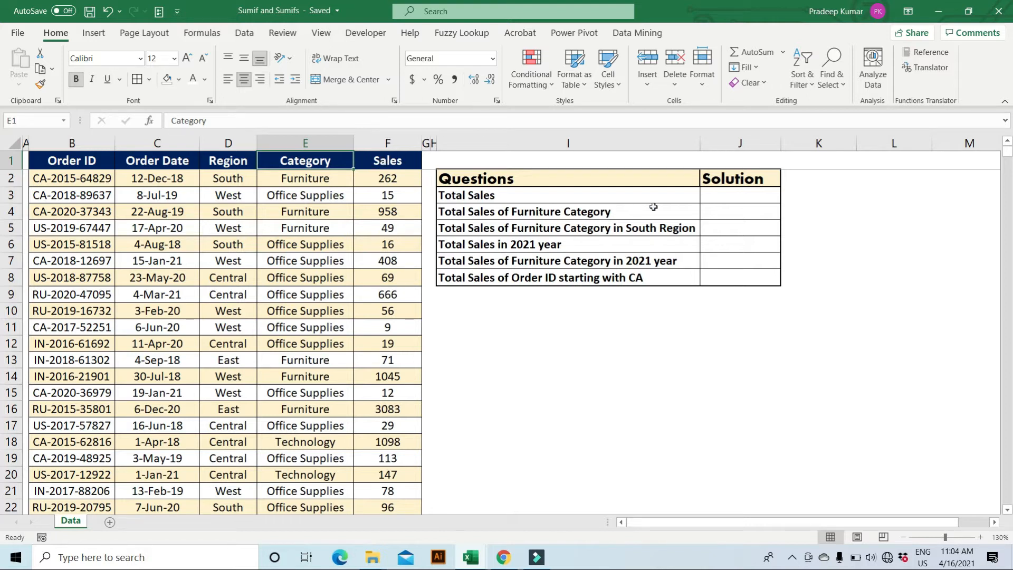
Calculate Total Sales in cell J3 with the formula =SUM(F:F), adding up the whole Sales column
{"action": "left_click", "coordinate": [719, 196]}
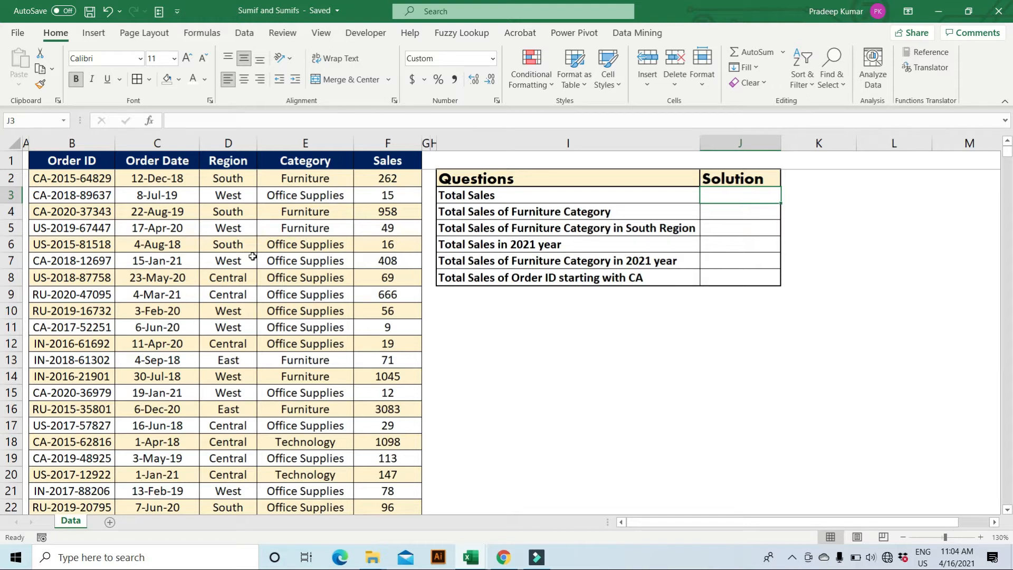
{"action": "left_click", "coordinate": [394, 135]}
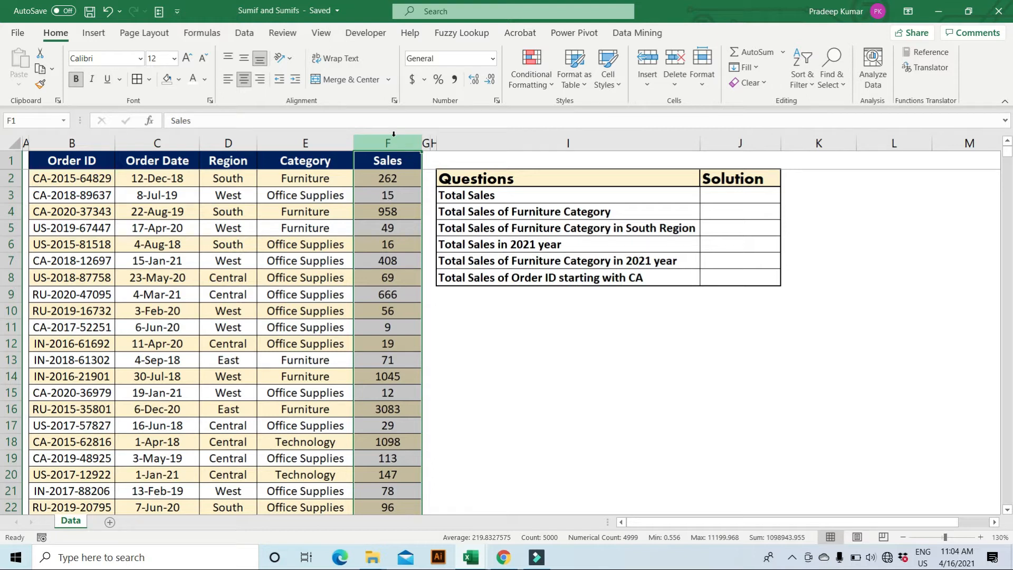
{"action": "left_click", "coordinate": [712, 193]}
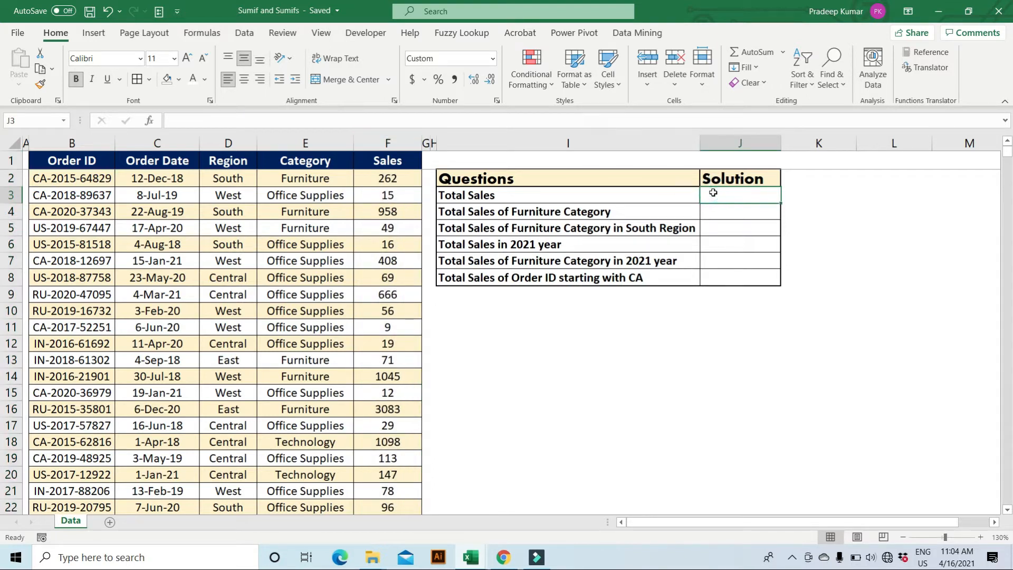
{"action": "type", "text": "=SUM("}
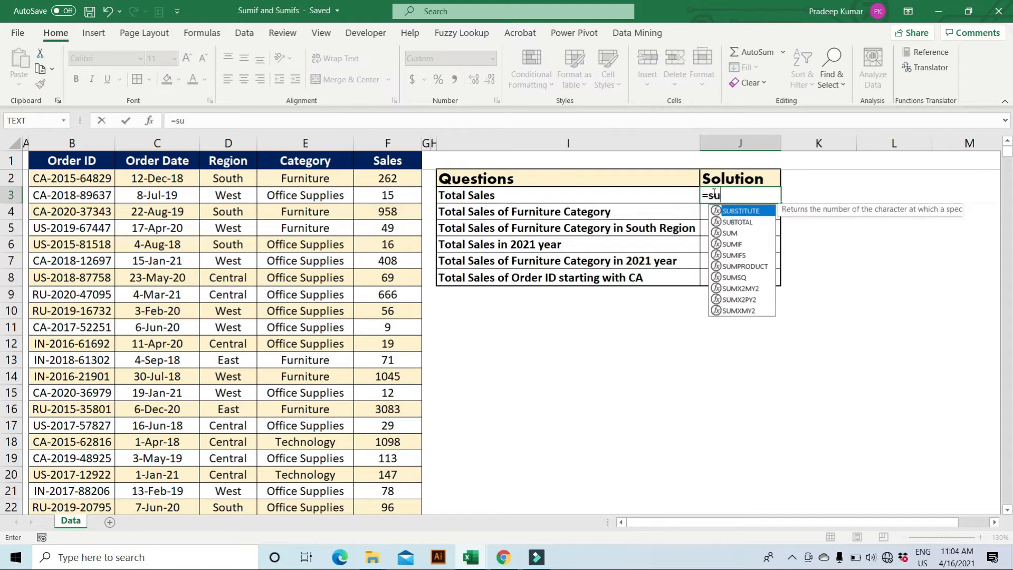
{"action": "left_click", "coordinate": [376, 142]}
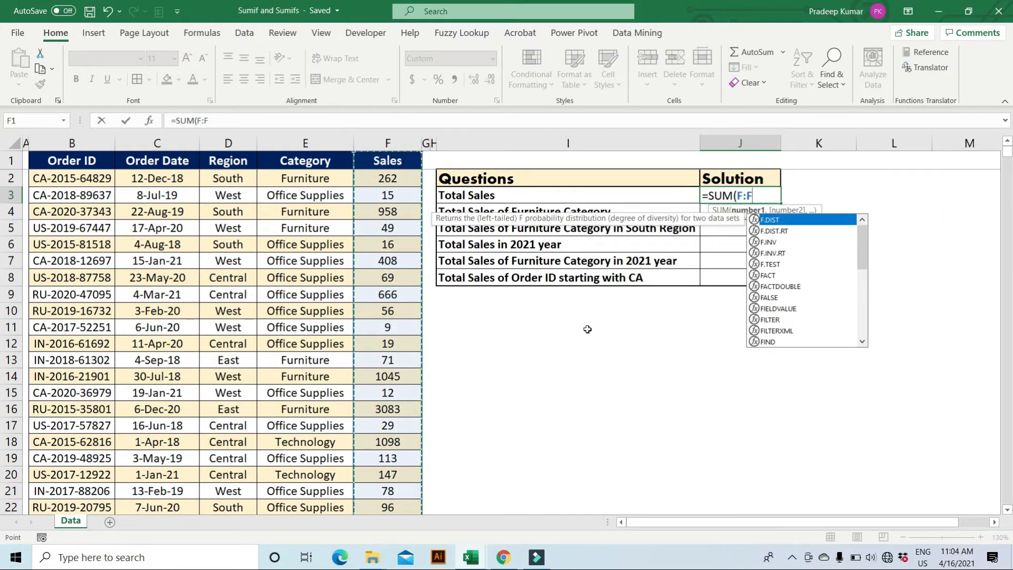
{"action": "type", "text": ")"}
{"action": "key", "text": "Return"}
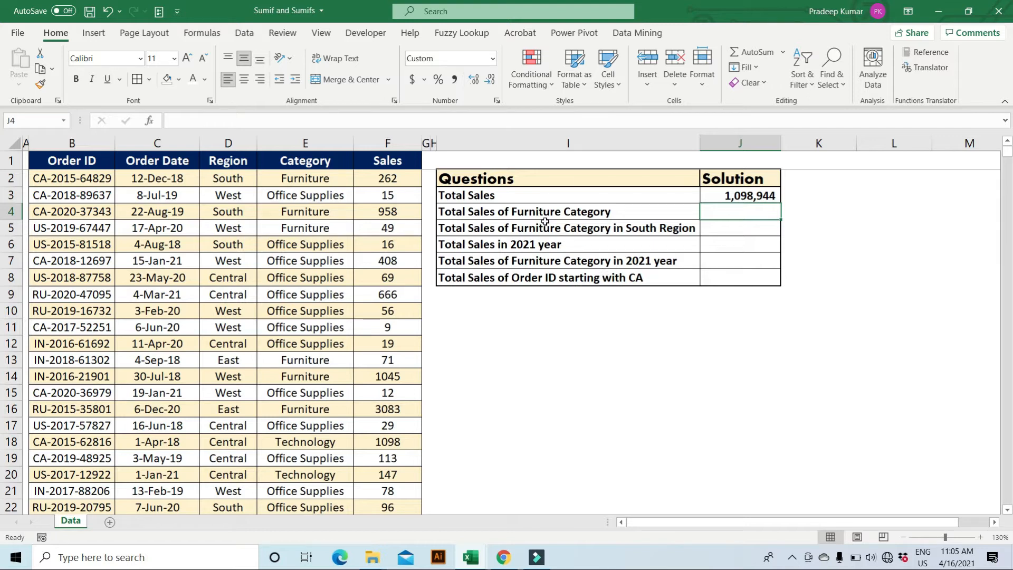
Add filters to the order table's header row and check the list of values in the Category column
{"action": "left_click", "coordinate": [279, 158]}
{"action": "key", "text": "ctrl+shift+l"}
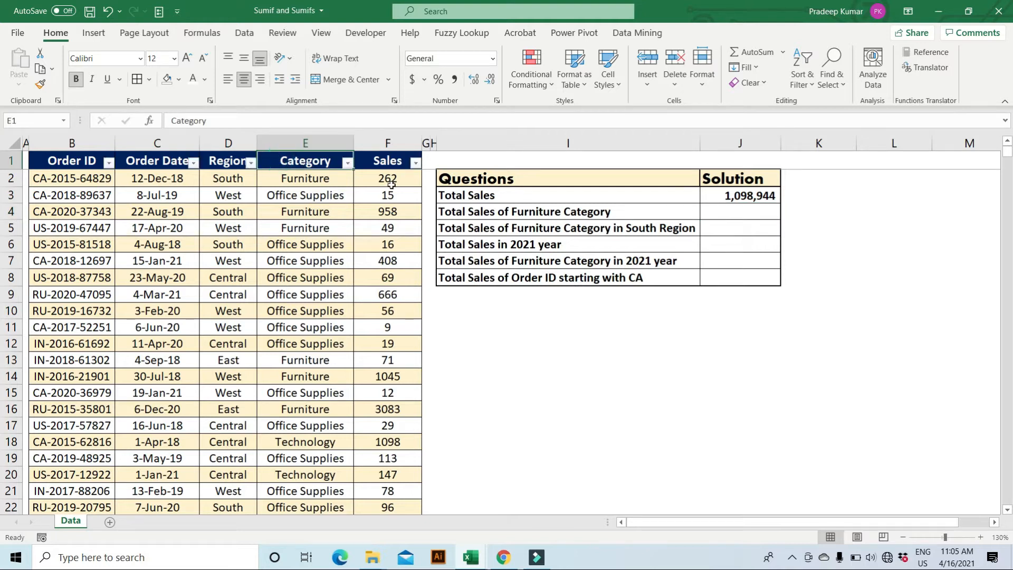
{"action": "left_click", "coordinate": [347, 164]}
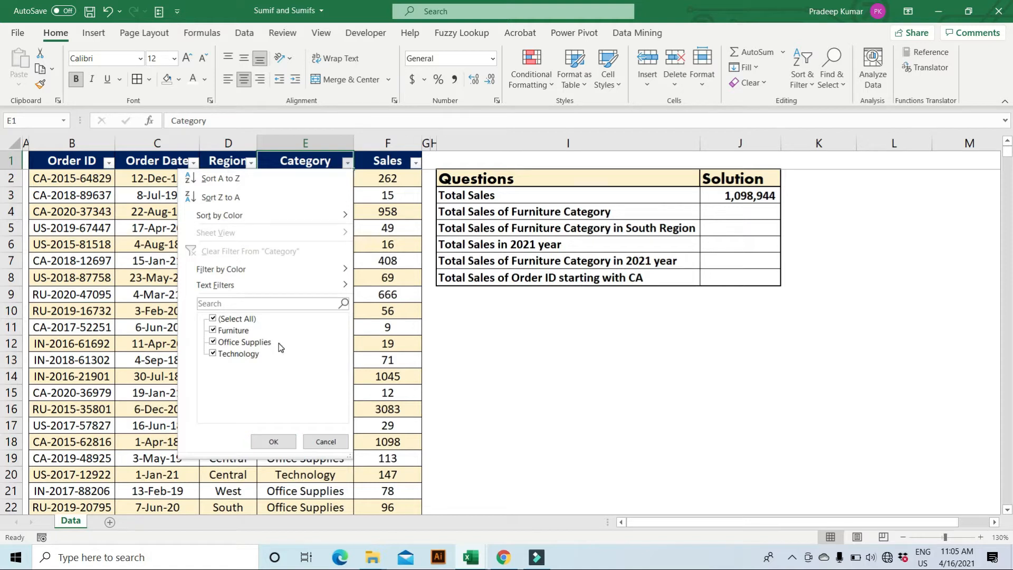
{"action": "left_click", "coordinate": [306, 159]}
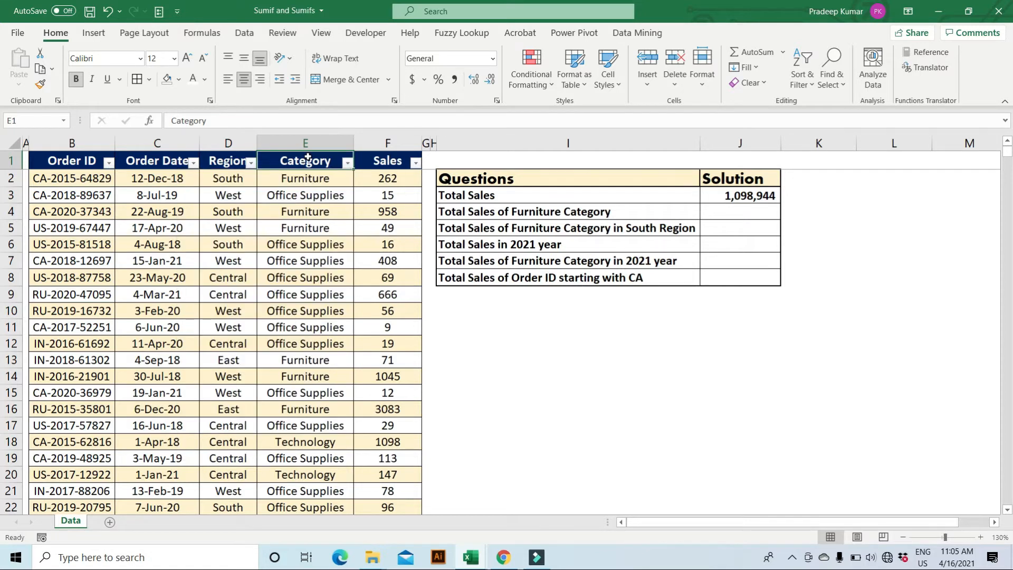
Calculate Total Sales of Furniture Category in cell J4 with the formula =SUMIF(E:E,"Furniture",F:F)
{"action": "left_click", "coordinate": [610, 210]}
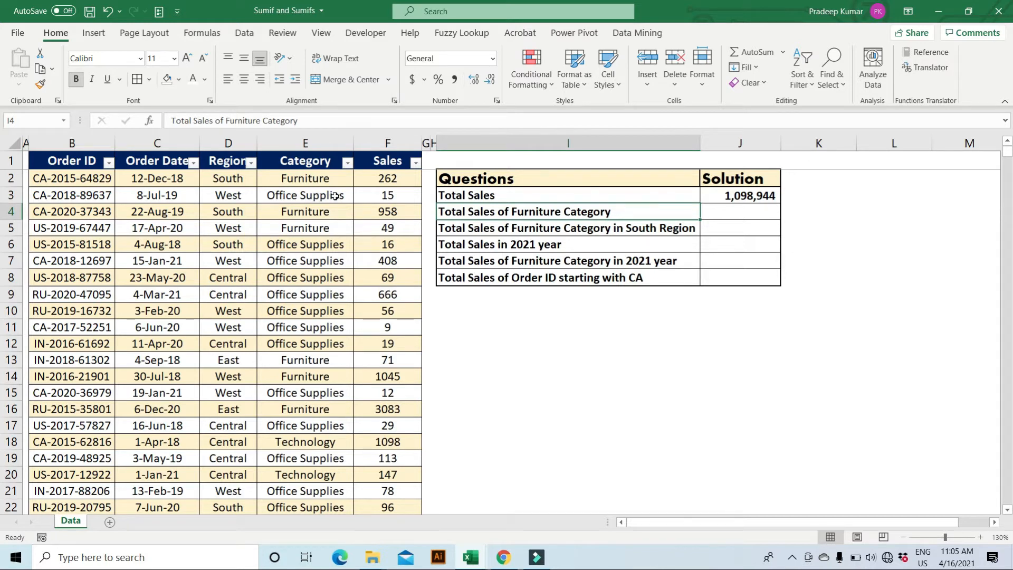
{"action": "left_click", "coordinate": [741, 214]}
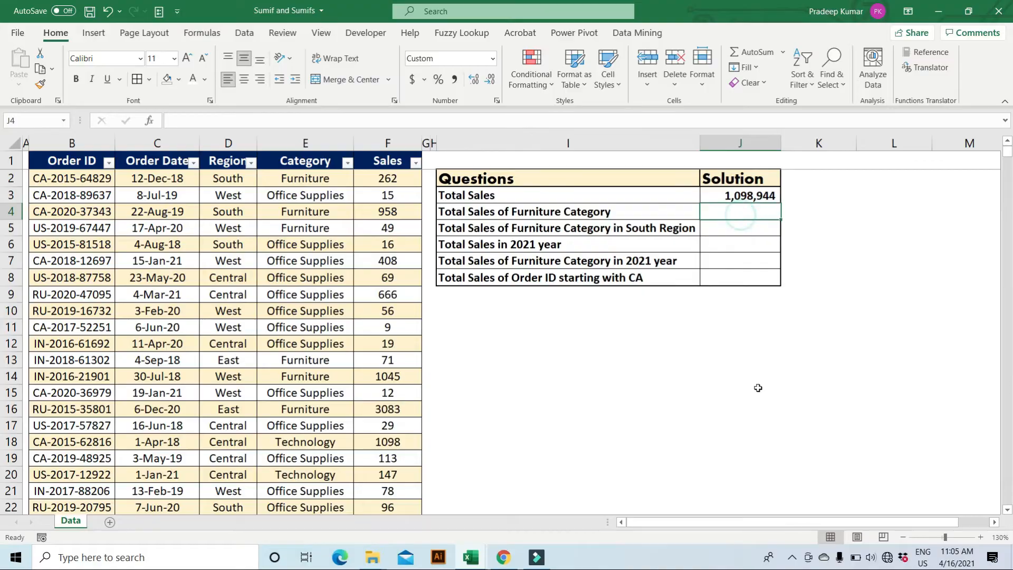
{"action": "type", "text": "=sumif"}
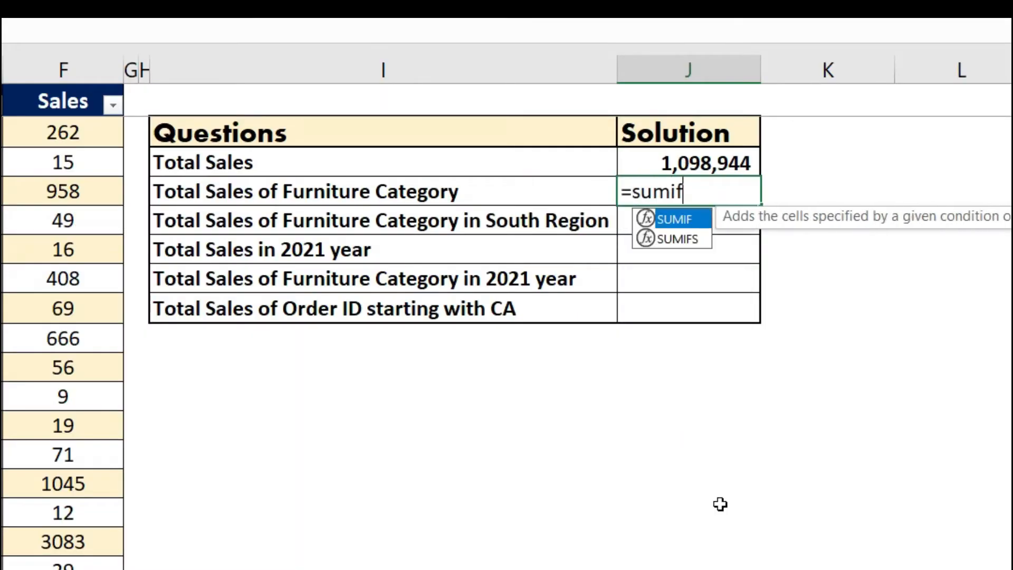
{"action": "key", "text": "Tab"}
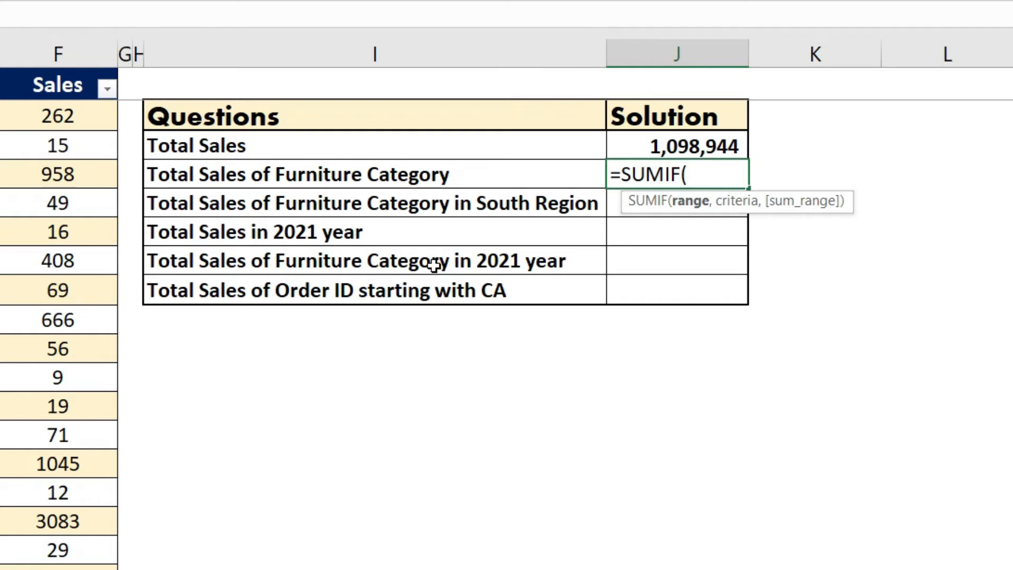
{"action": "left_click", "coordinate": [708, 182]}
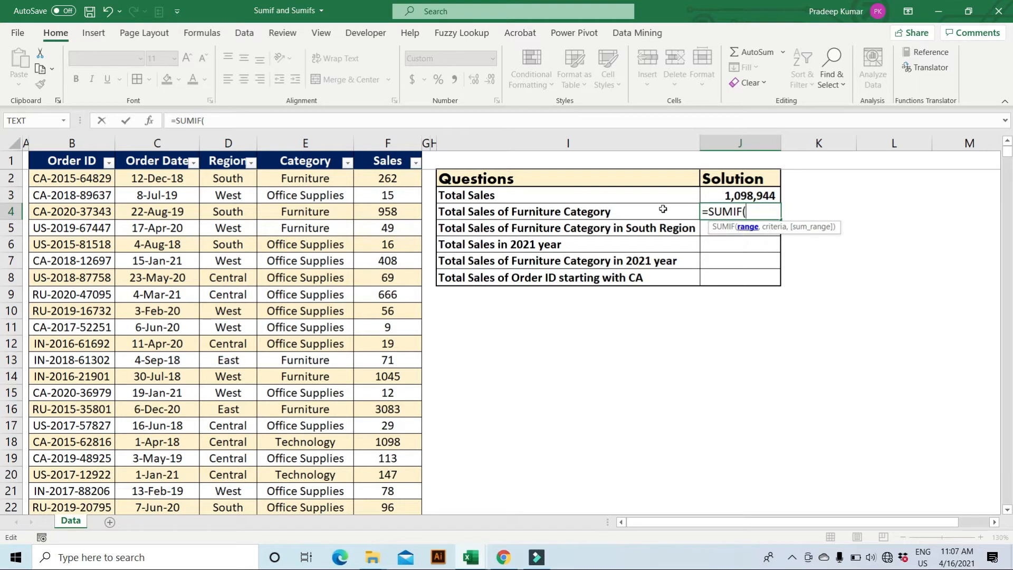
{"action": "left_click", "coordinate": [327, 143]}
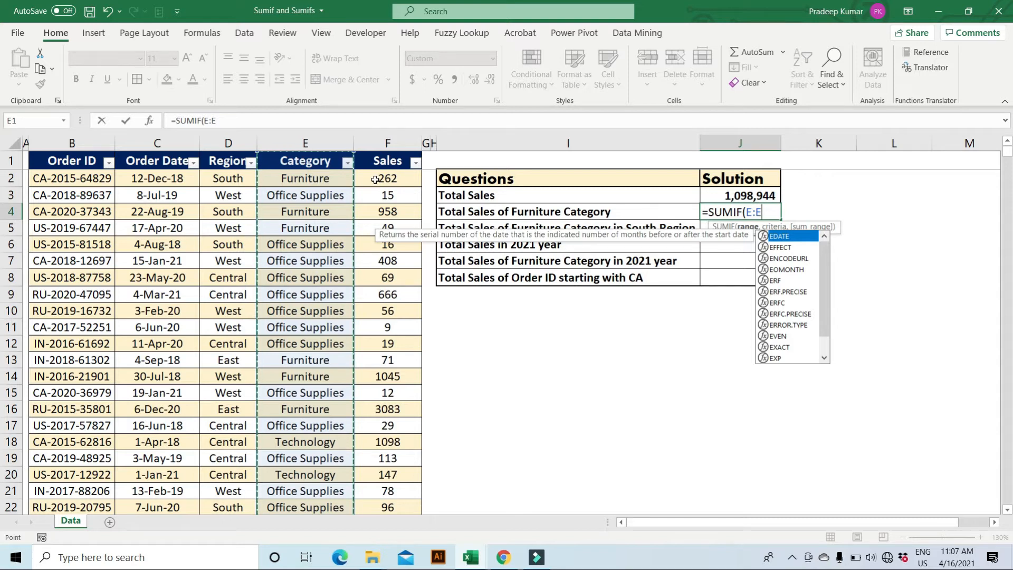
{"action": "type", "text": ","}
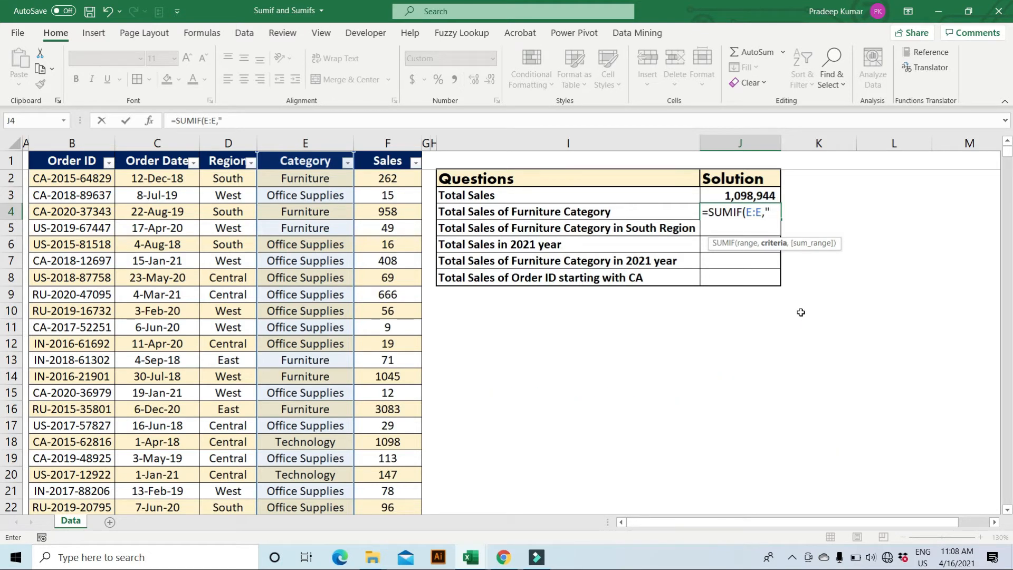
{"action": "type", "text": "Furniture\""}
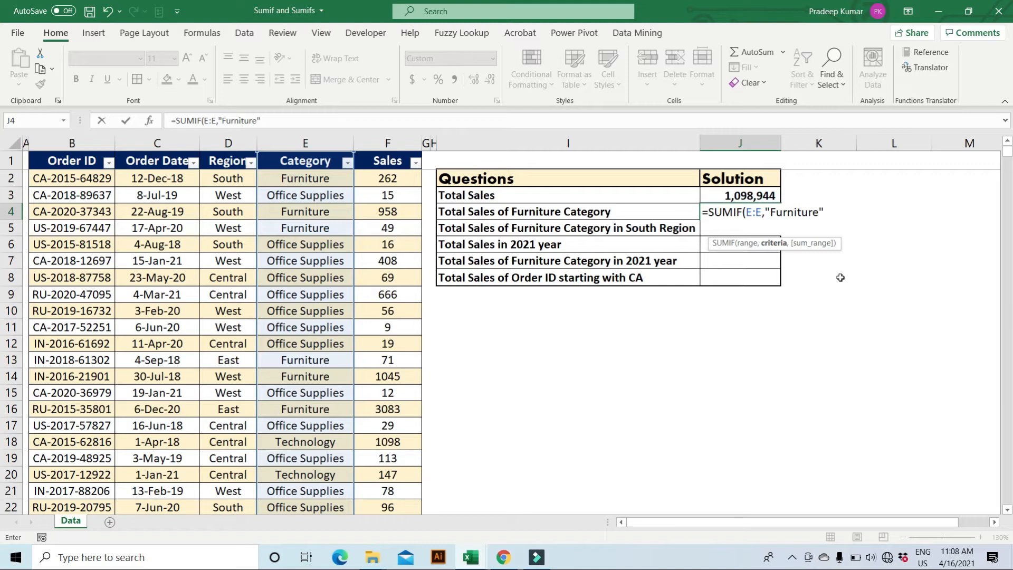
{"action": "type", "text": ","}
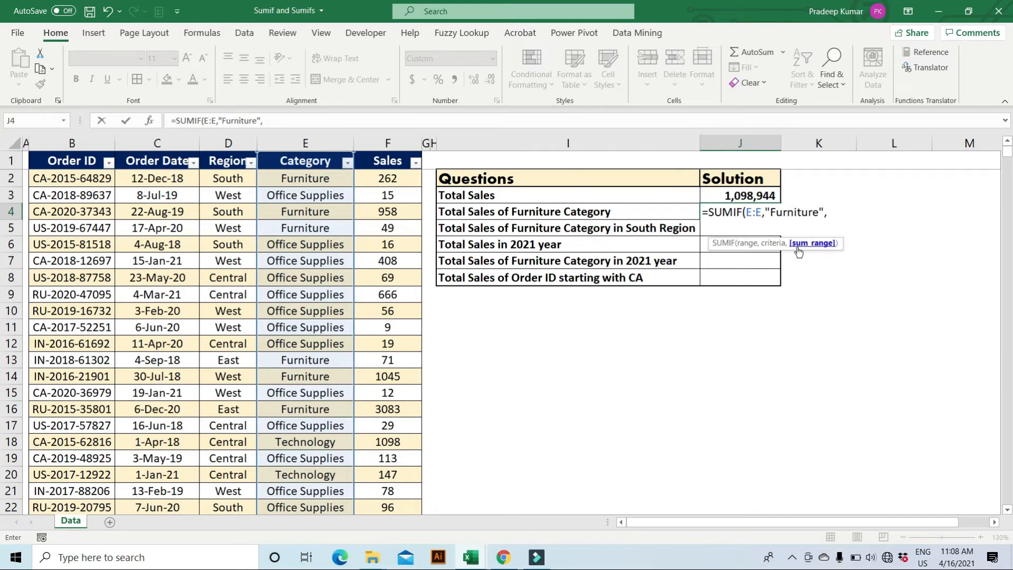
{"action": "left_click", "coordinate": [391, 143]}
{"action": "type", "text": ")"}
{"action": "key", "text": "Return"}
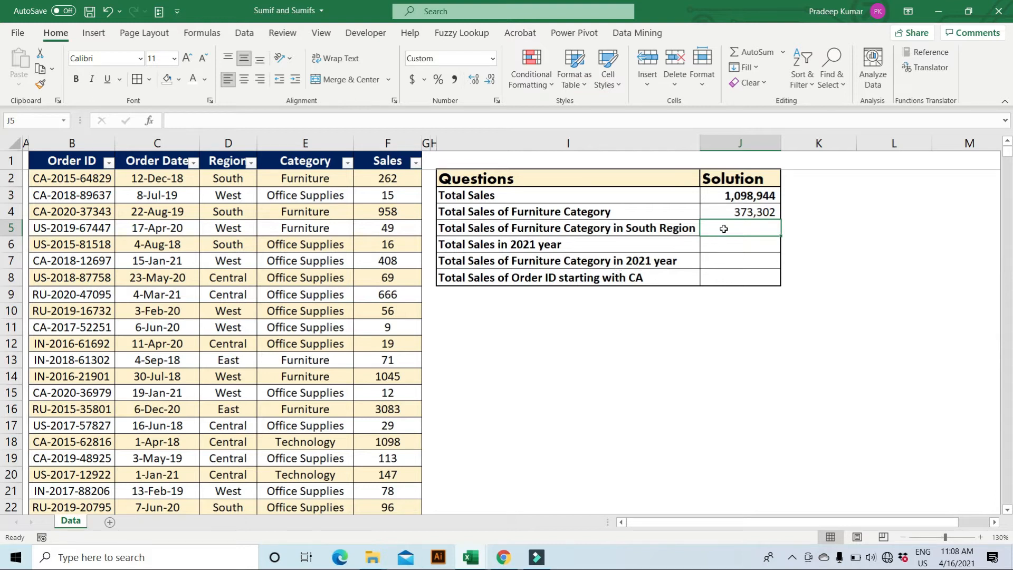
Try "Technology" as the criterion of the SUMIF formula in J4, and undo the change
{"action": "left_click", "coordinate": [743, 212]}
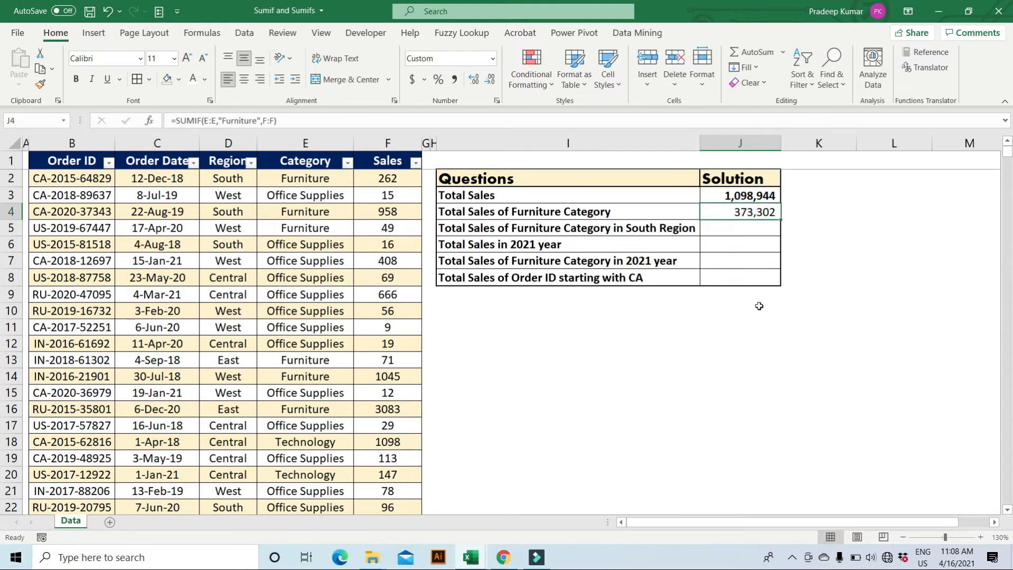
{"action": "key", "text": "F2"}
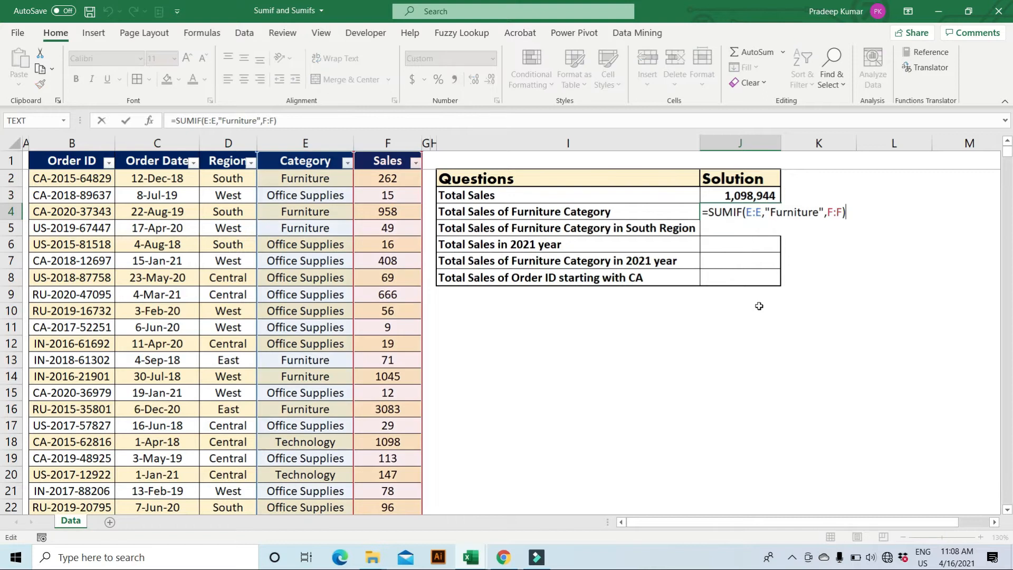
{"action": "key", "text": "ctrl+shift+Left"}
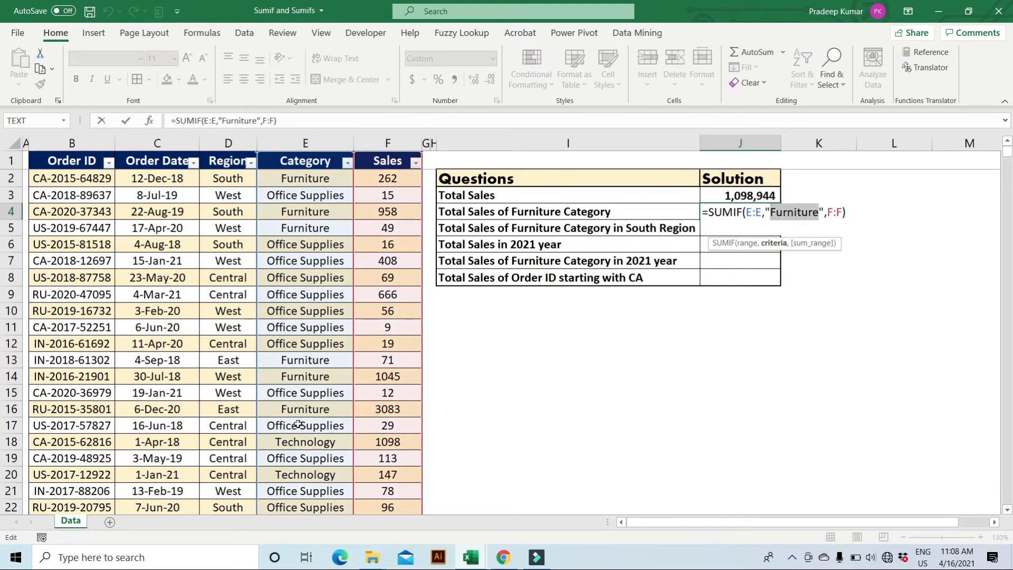
{"action": "type", "text": "Technology"}
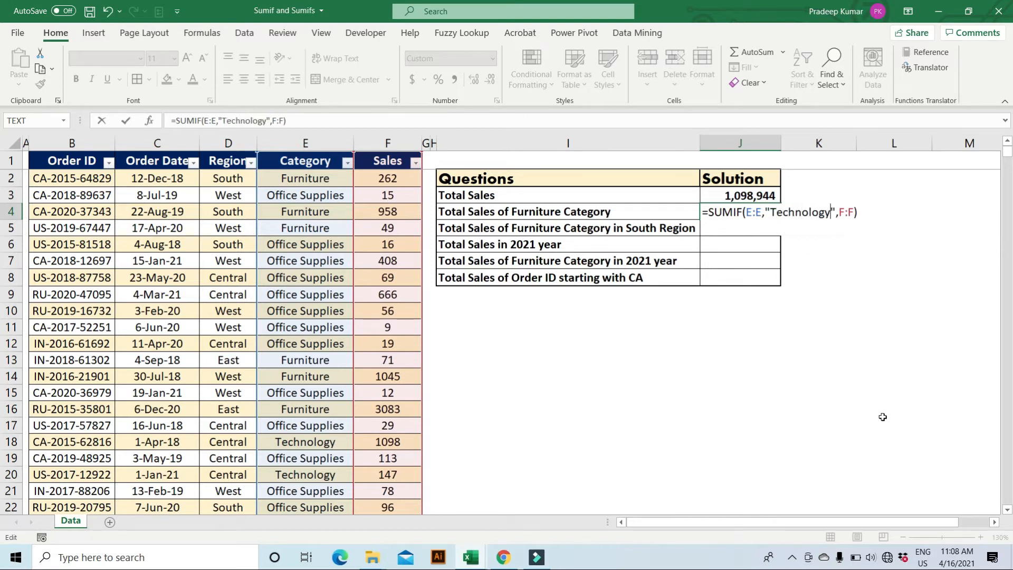
{"action": "key", "text": "Return"}
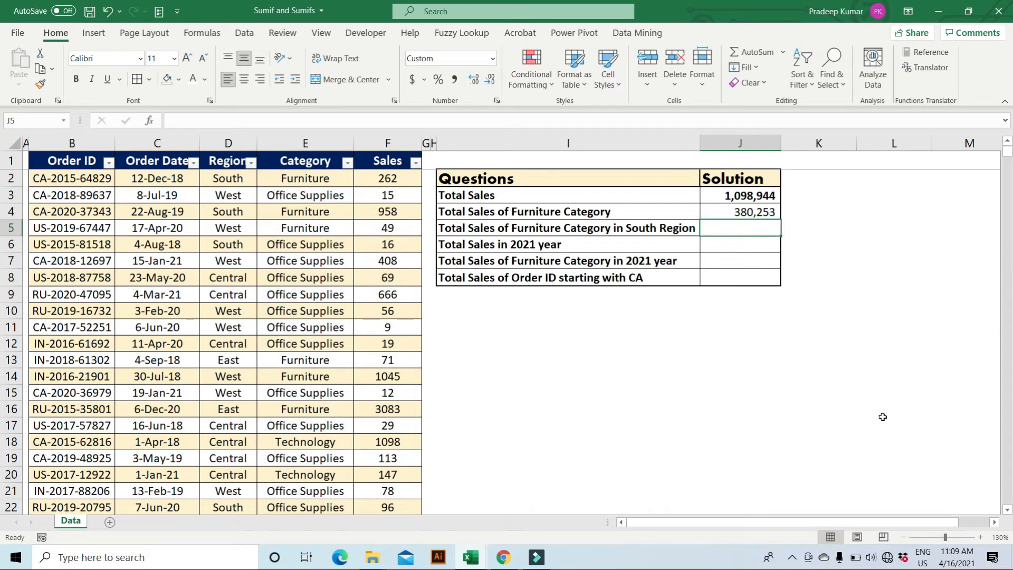
{"action": "key", "text": "ctrl+z"}
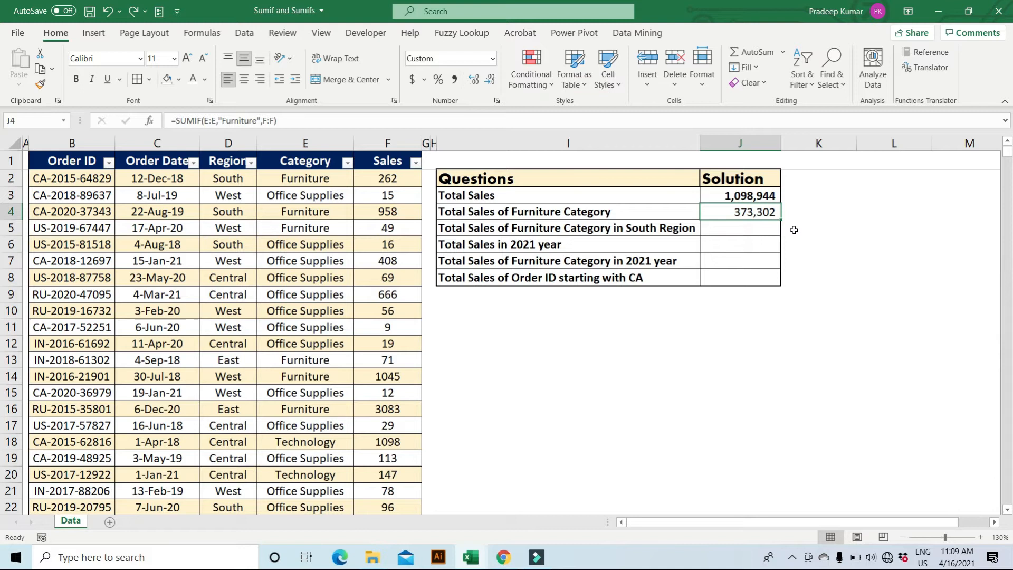
Highlight the Category and Region columns together as the two conditions for the Furniture in South Region question
{"action": "left_click", "coordinate": [766, 224]}
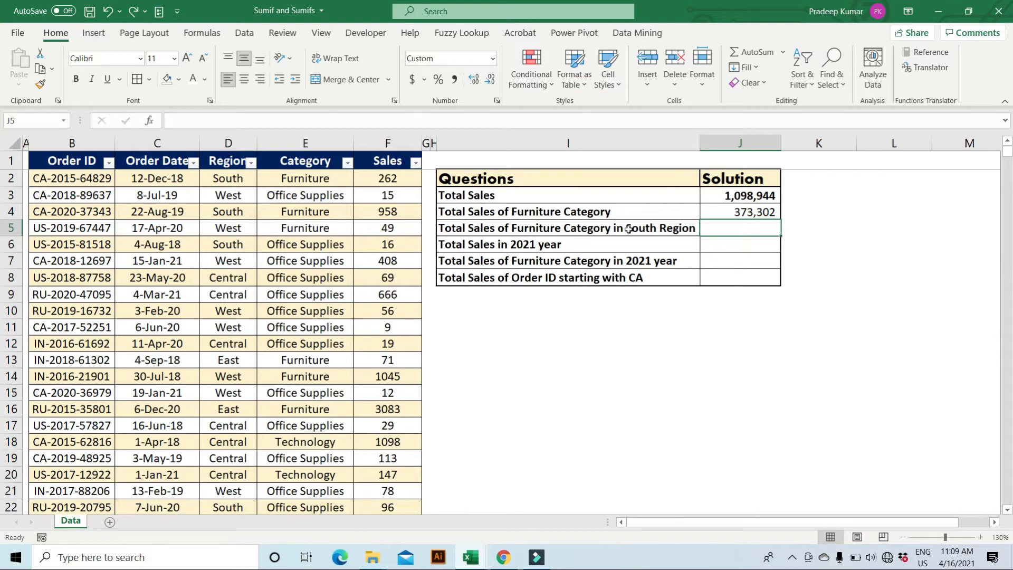
{"action": "left_click", "coordinate": [327, 140]}
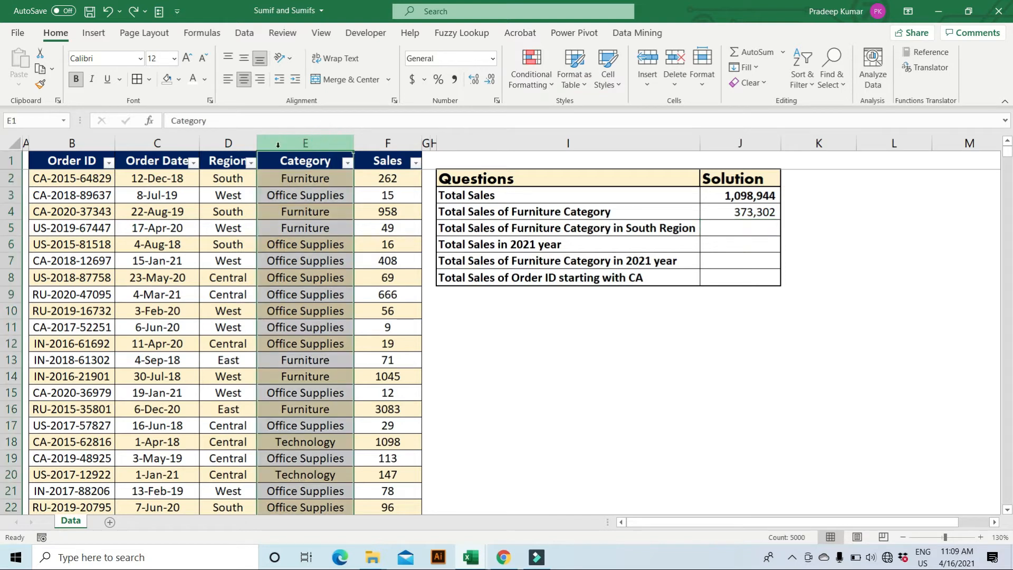
{"action": "left_click", "coordinate": [247, 144], "text": "ctrl"}
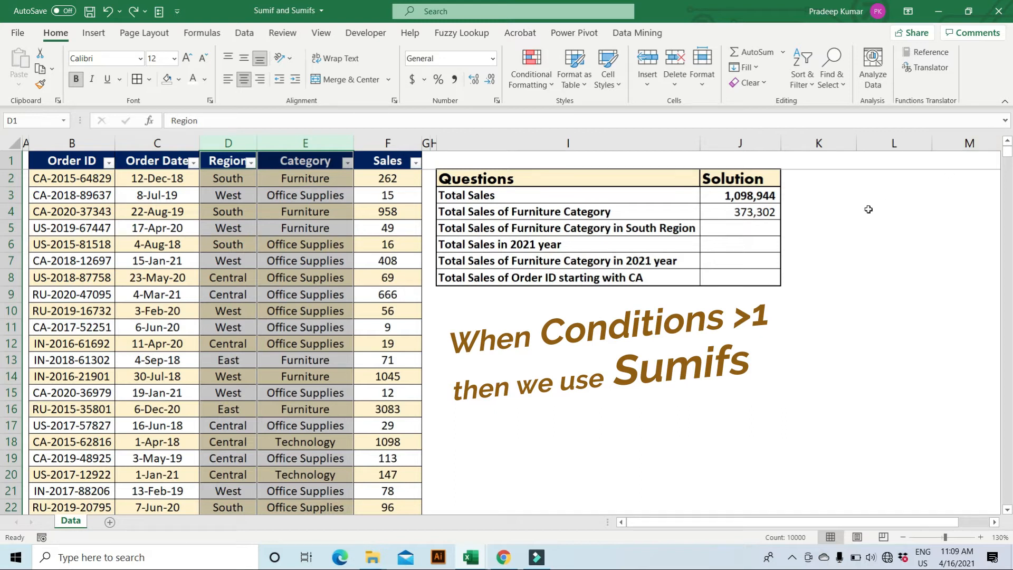
Start a SUMIFS formula in cell J5 with the Sales column F:F as its sum range
{"action": "left_click", "coordinate": [757, 230]}
{"action": "type", "text": "=sumifs"}
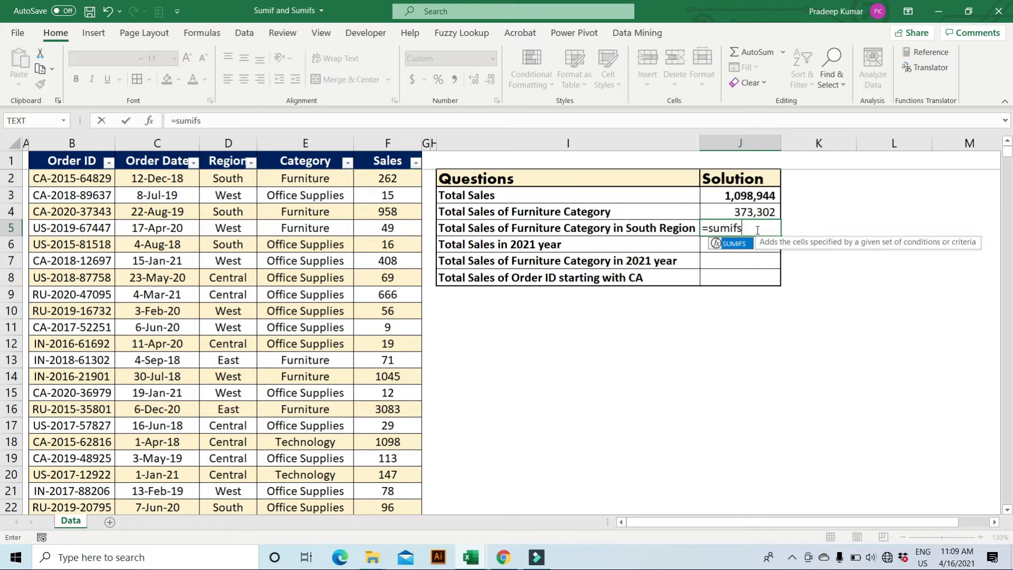
{"action": "key", "text": "BackSpace"}
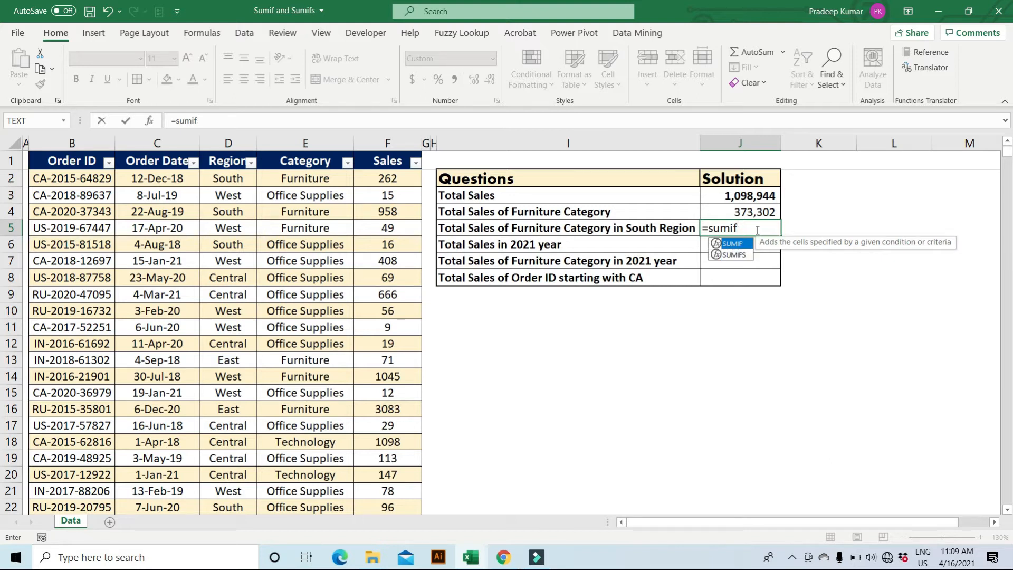
{"action": "key", "text": "BackSpace"}
{"action": "key", "text": "BackSpace"}
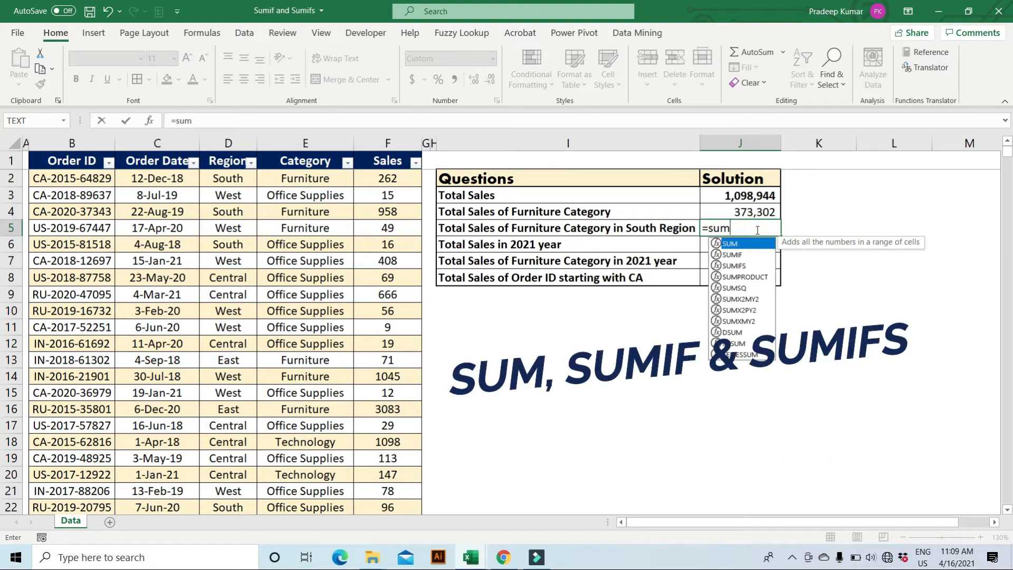
{"action": "left_click", "coordinate": [747, 255]}
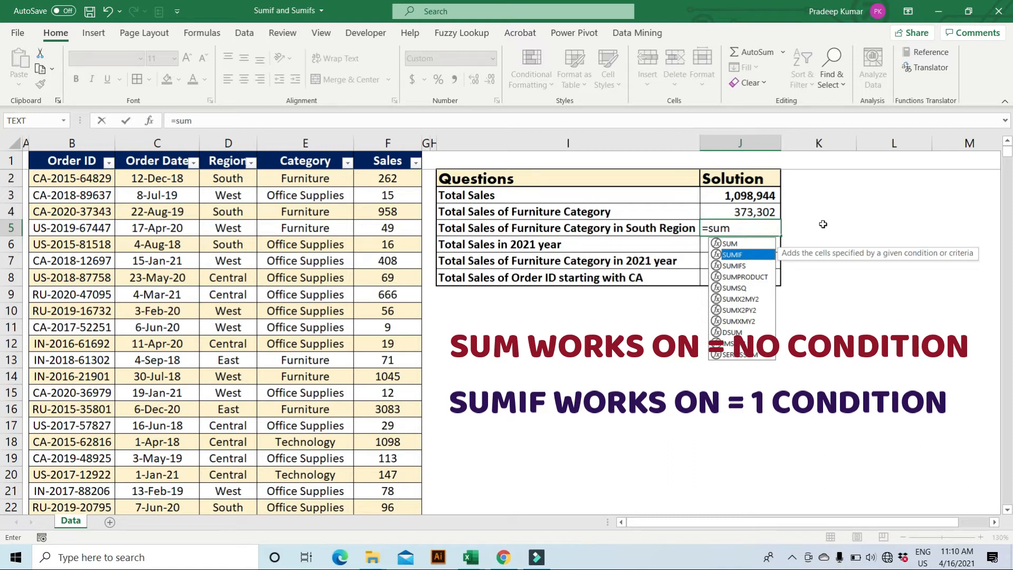
{"action": "left_click", "coordinate": [761, 266]}
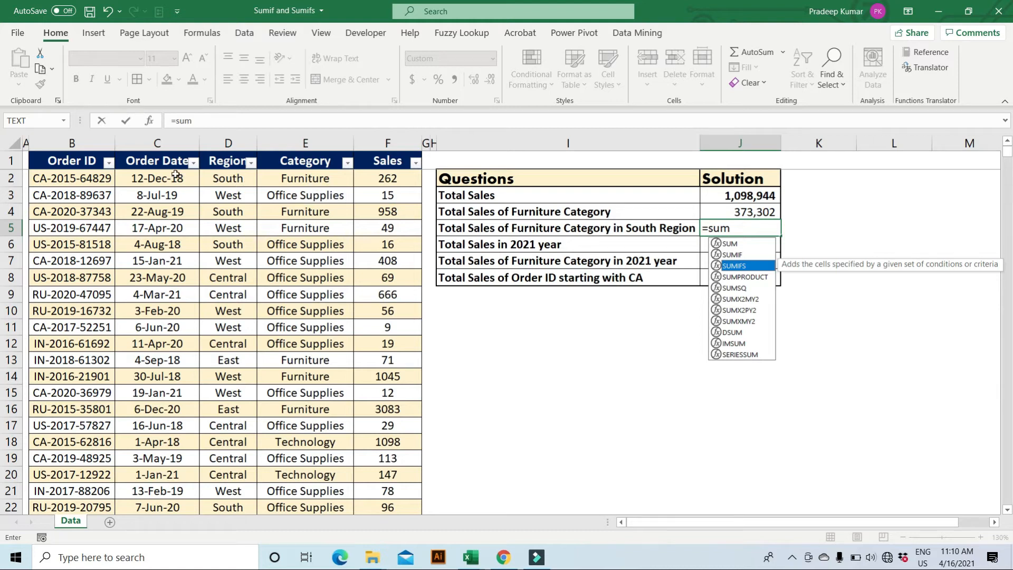
{"action": "double_click", "coordinate": [740, 270]}
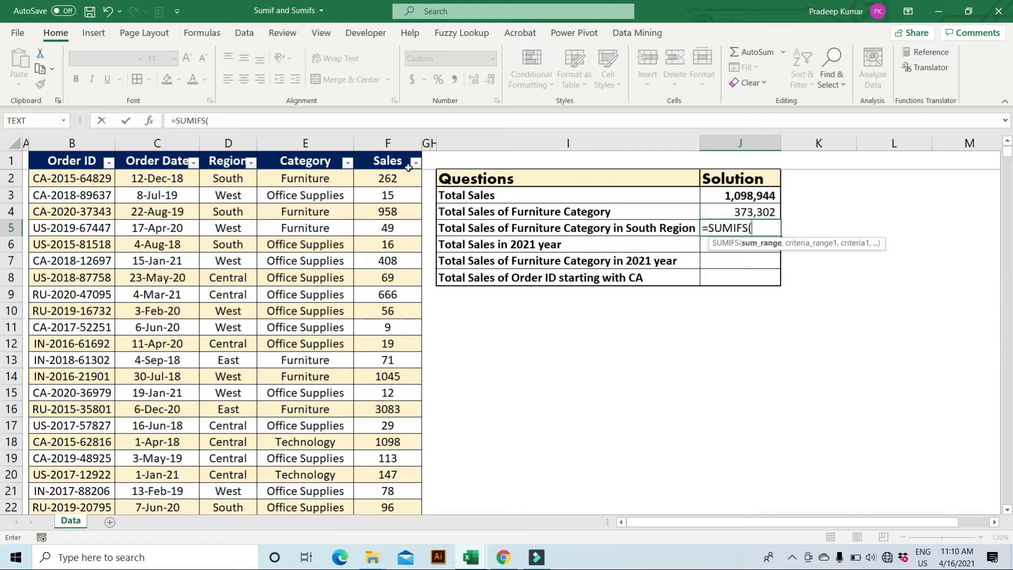
{"action": "left_click", "coordinate": [400, 140]}
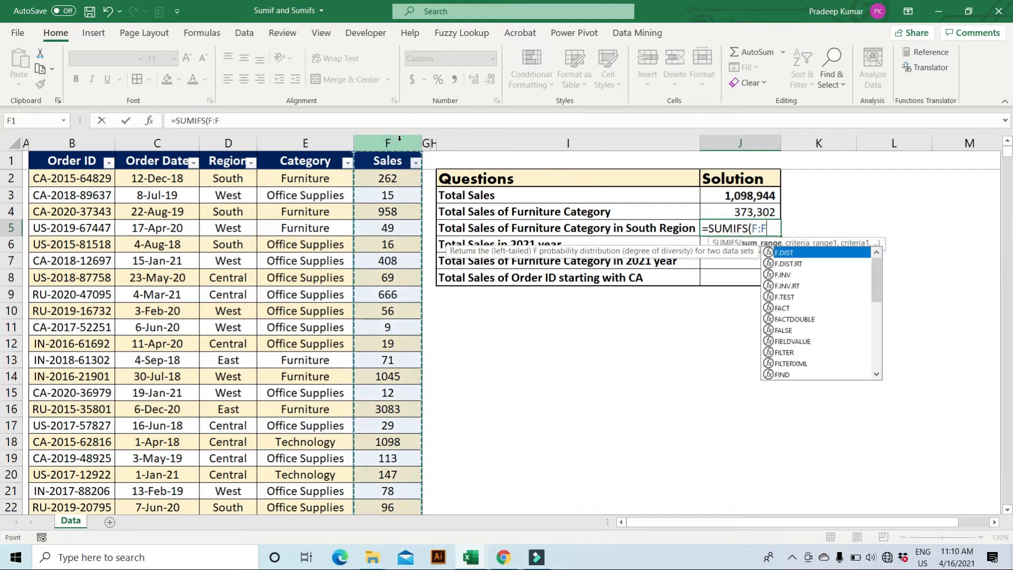
{"action": "type", "text": ","}
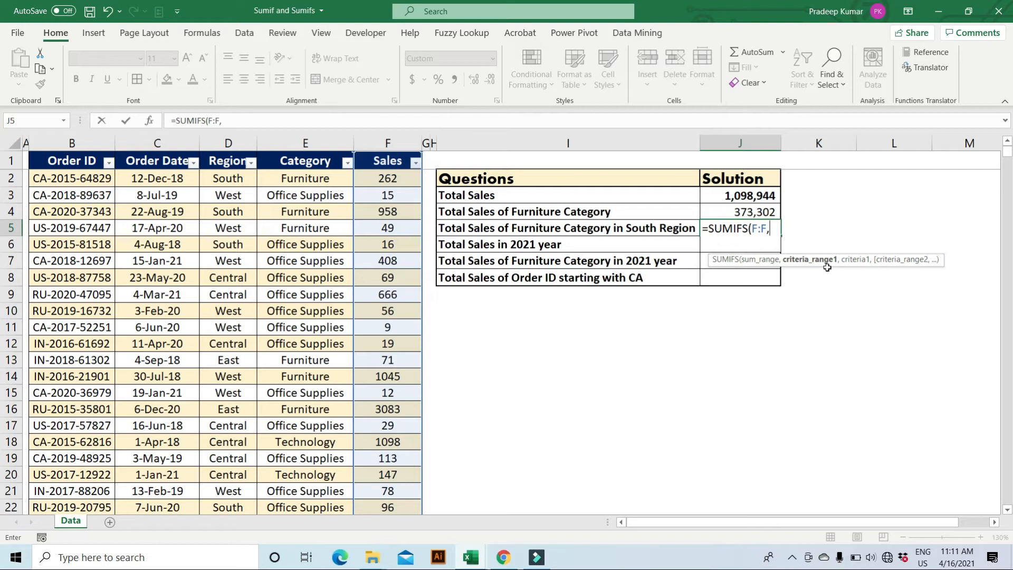
Add the criteria pairs E:E,"Furniture" and D:D,"South" to the SUMIFS formula in J5
{"action": "left_click", "coordinate": [308, 143]}
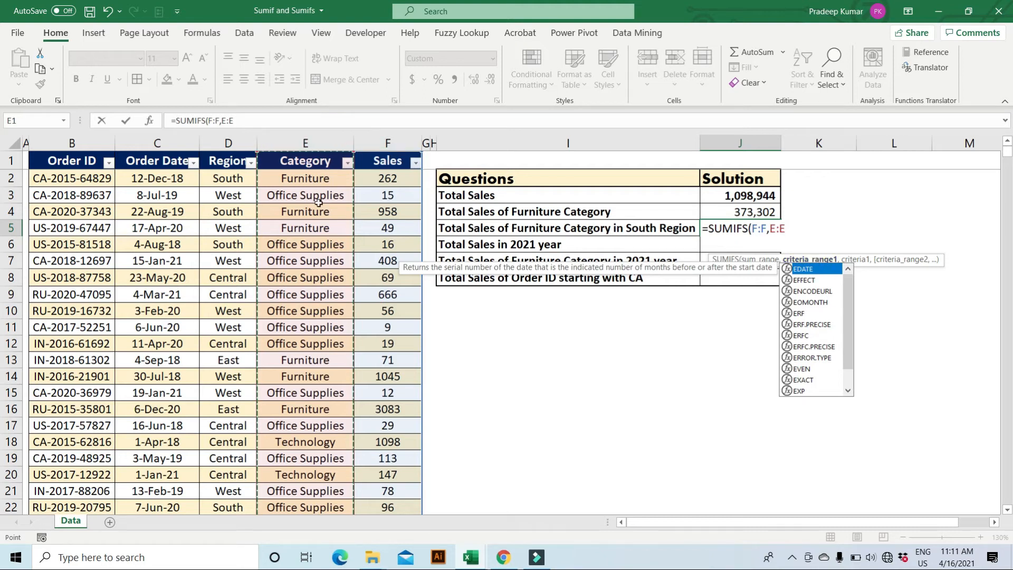
{"action": "type", "text": ","}
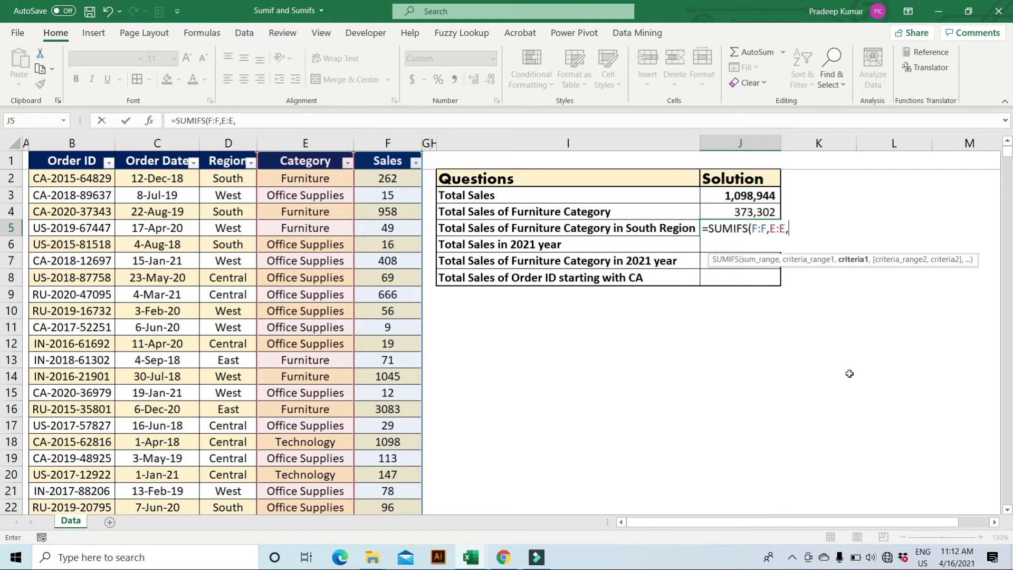
{"action": "type", "text": "Furniture\","}
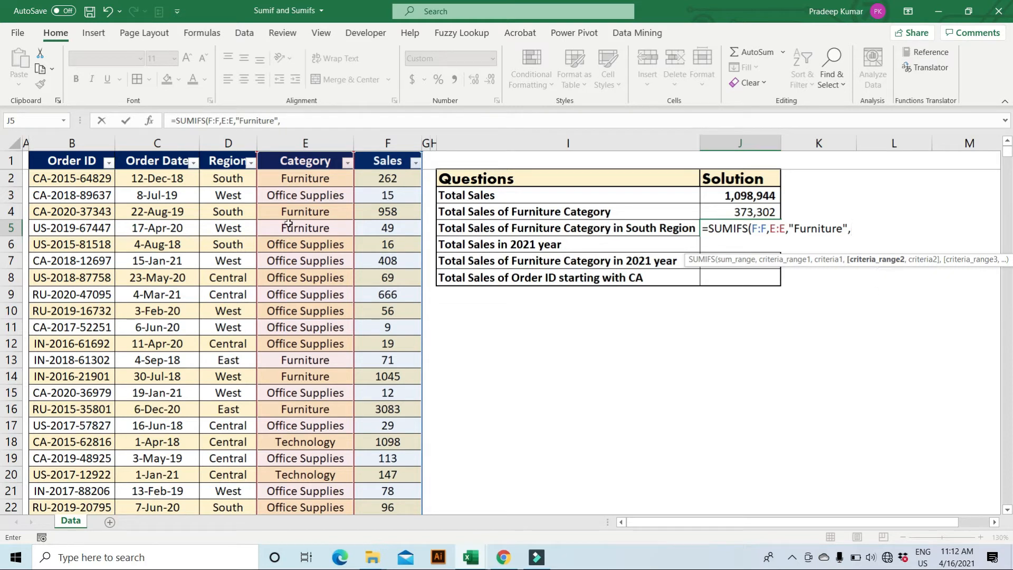
{"action": "left_click", "coordinate": [236, 147]}
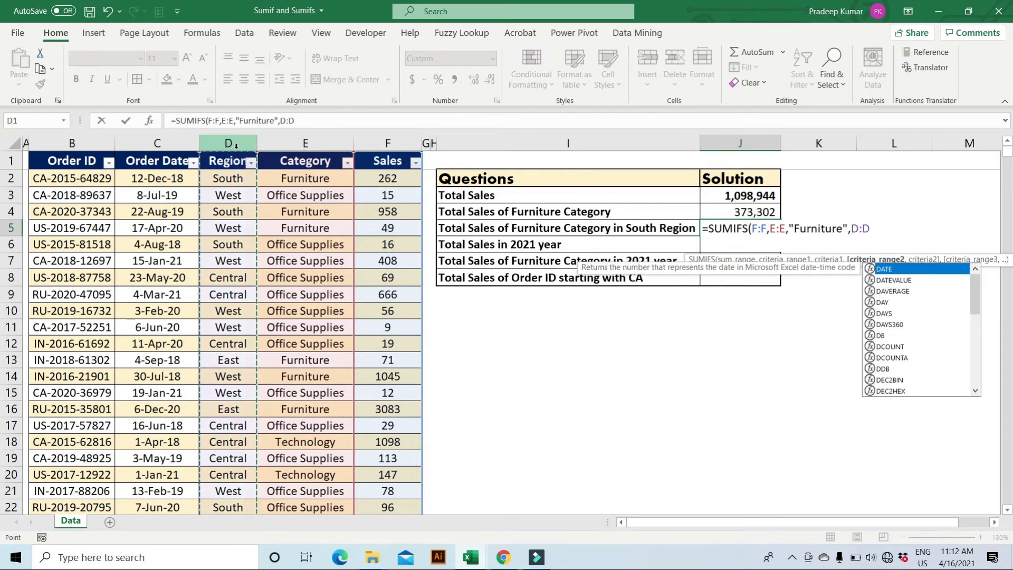
{"action": "type", "text": ","}
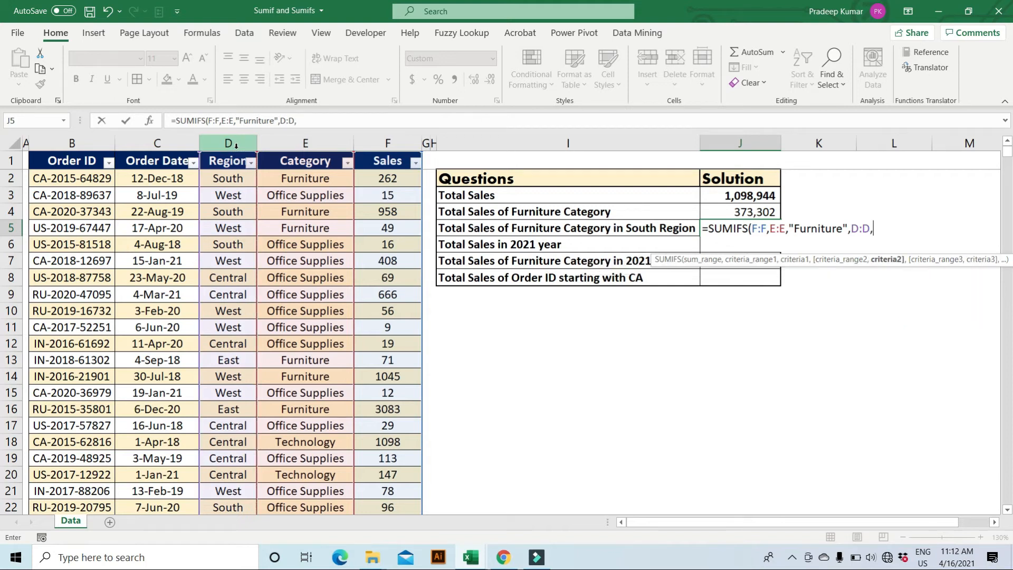
{"action": "type", "text": "\"South"}
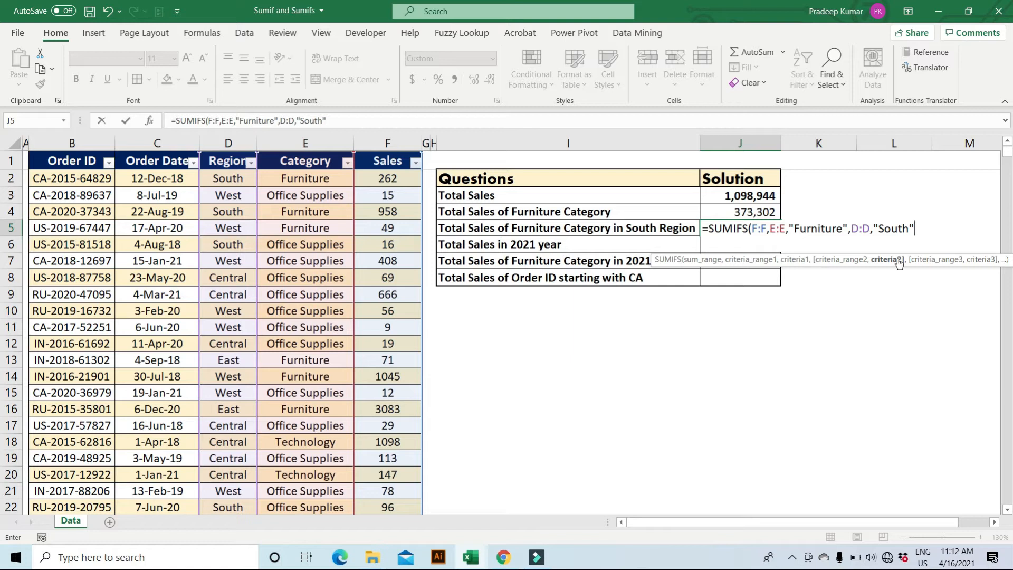
Review each argument of the J5 formula and complete it as =SUMIFS(F:F,E:E,"Furniture",D:D,"South")
{"action": "left_click", "coordinate": [757, 228]}
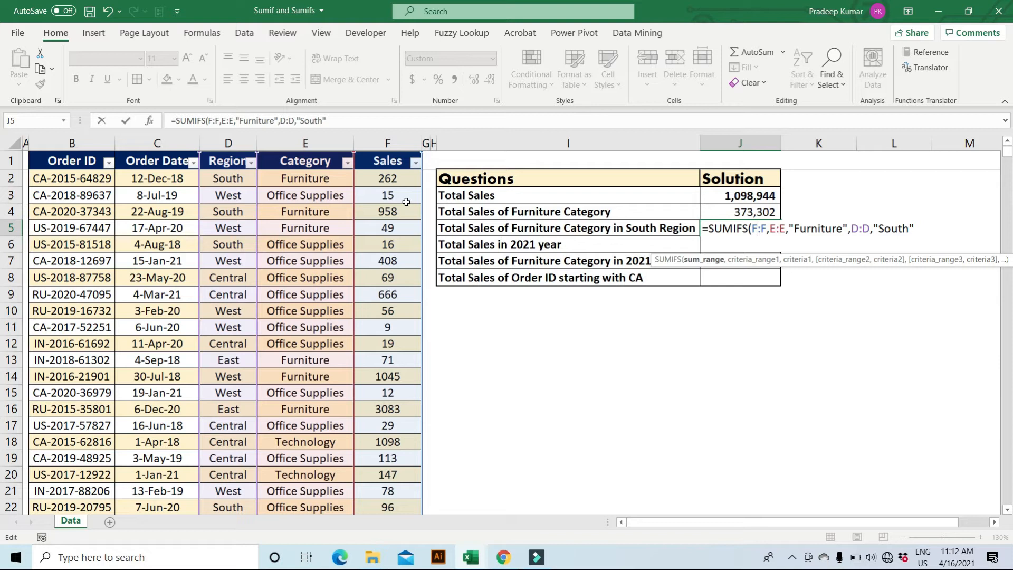
{"action": "left_click", "coordinate": [782, 228]}
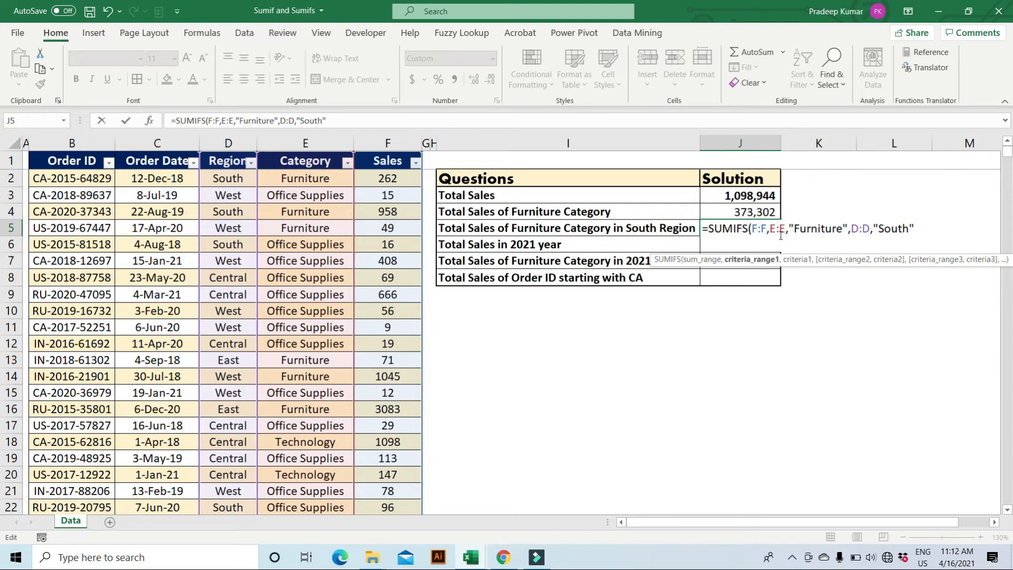
{"action": "left_click", "coordinate": [831, 228]}
{"action": "left_click", "coordinate": [863, 228]}
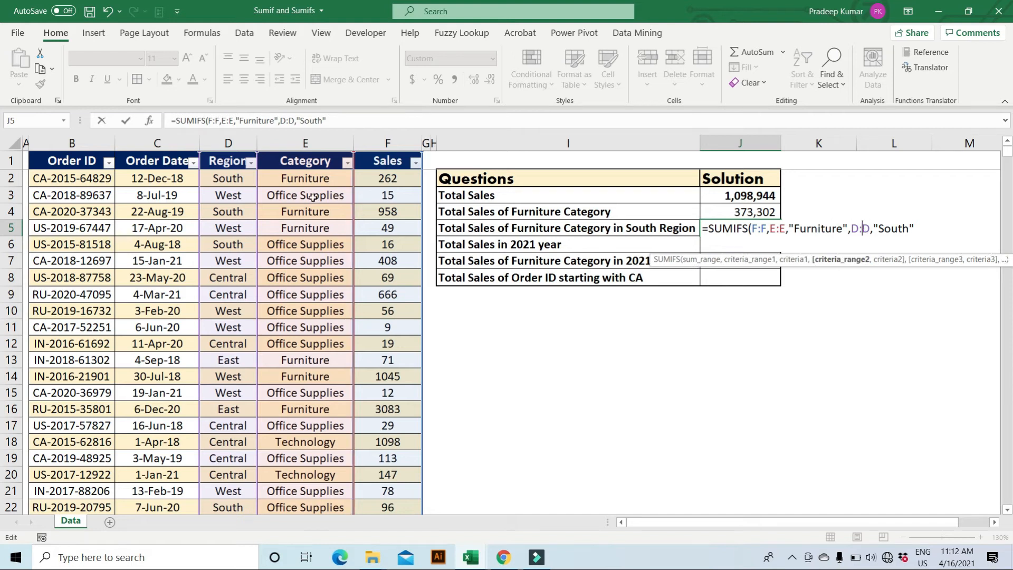
{"action": "left_click", "coordinate": [891, 229]}
{"action": "left_click_drag", "start_coordinate": [772, 229], "coordinate": [915, 237]}
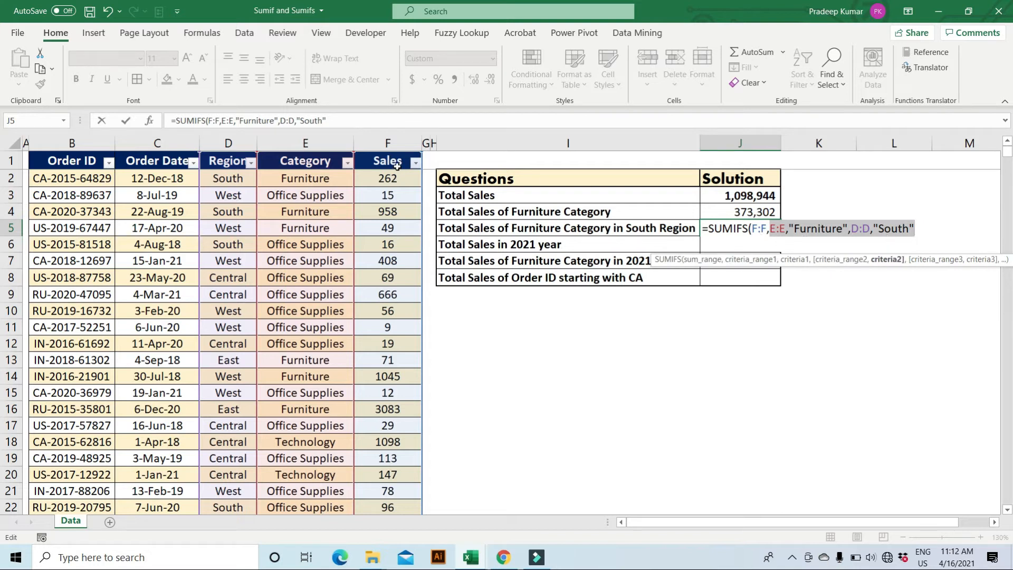
{"action": "left_click", "coordinate": [919, 228]}
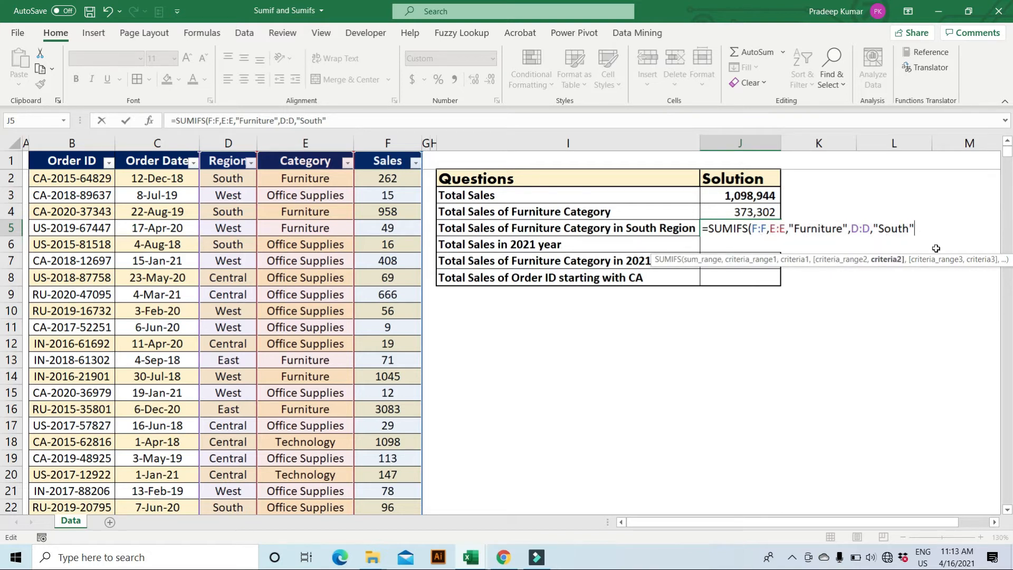
{"action": "type", "text": ")"}
{"action": "key", "text": "Return"}
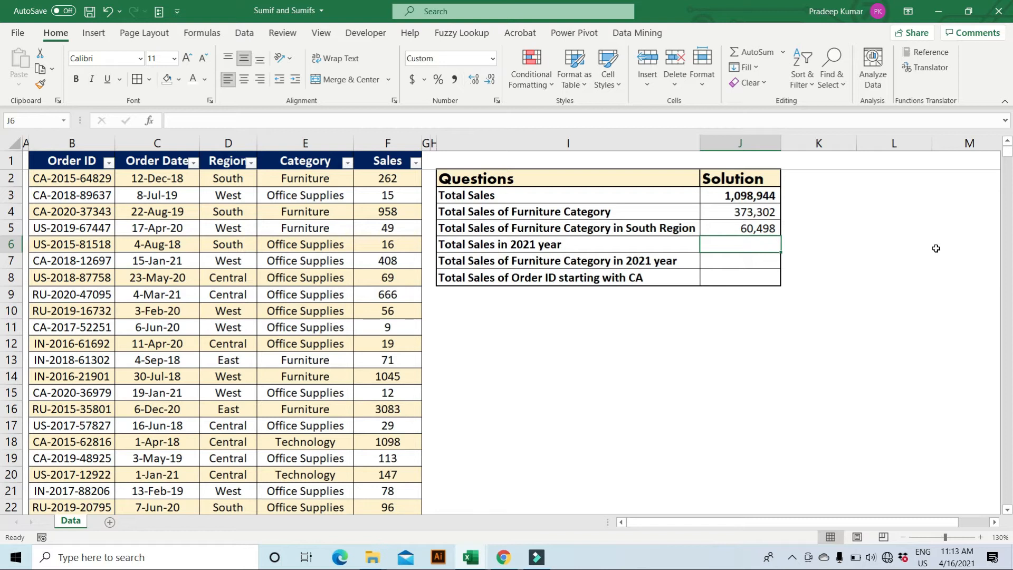
Check the years in the Order Date filter list and the months under 2021, and compare the table's columns with the Total Sales in 2021 year question
{"action": "left_click", "coordinate": [641, 246]}
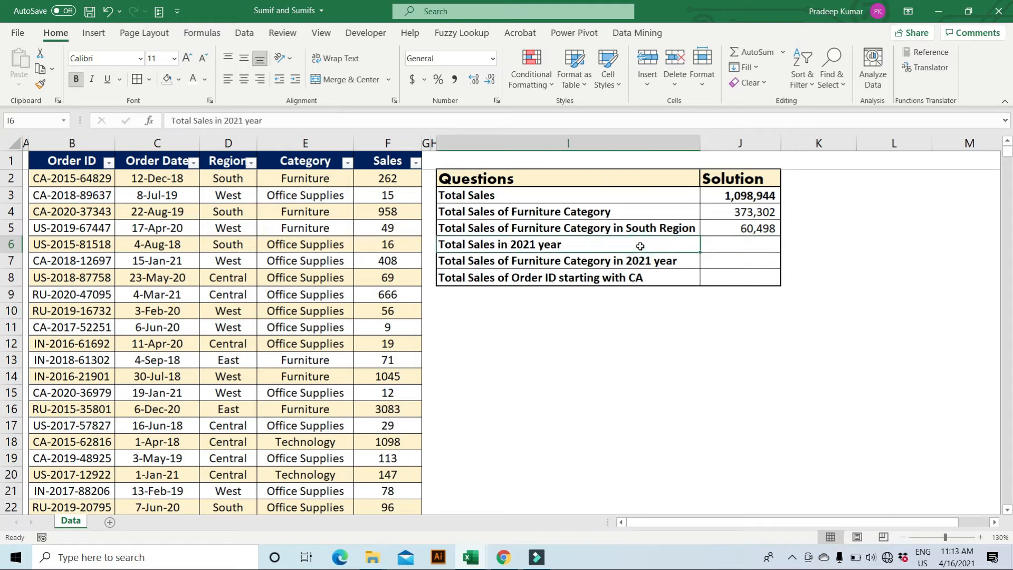
{"action": "left_click", "coordinate": [168, 161]}
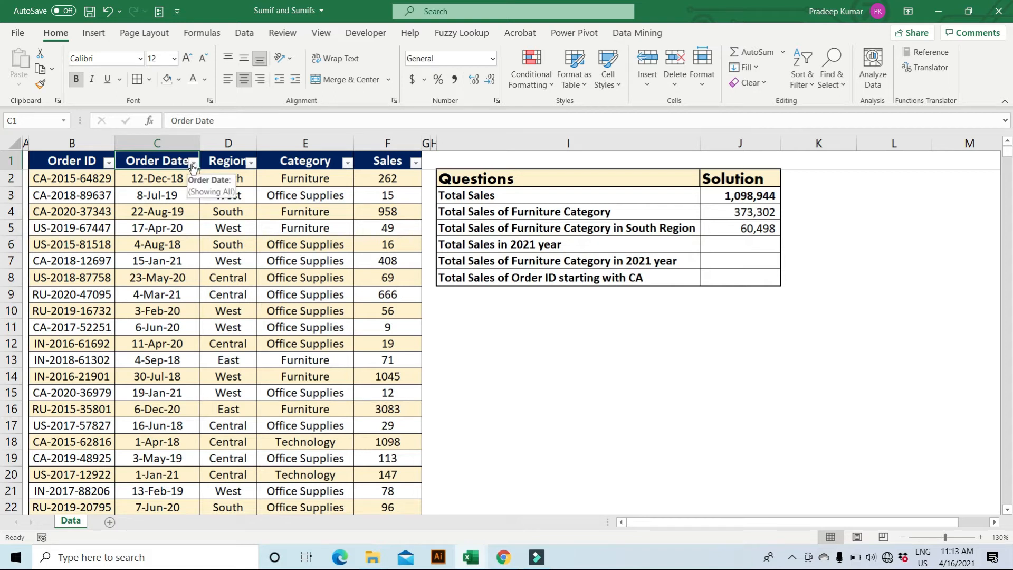
{"action": "left_click", "coordinate": [193, 162]}
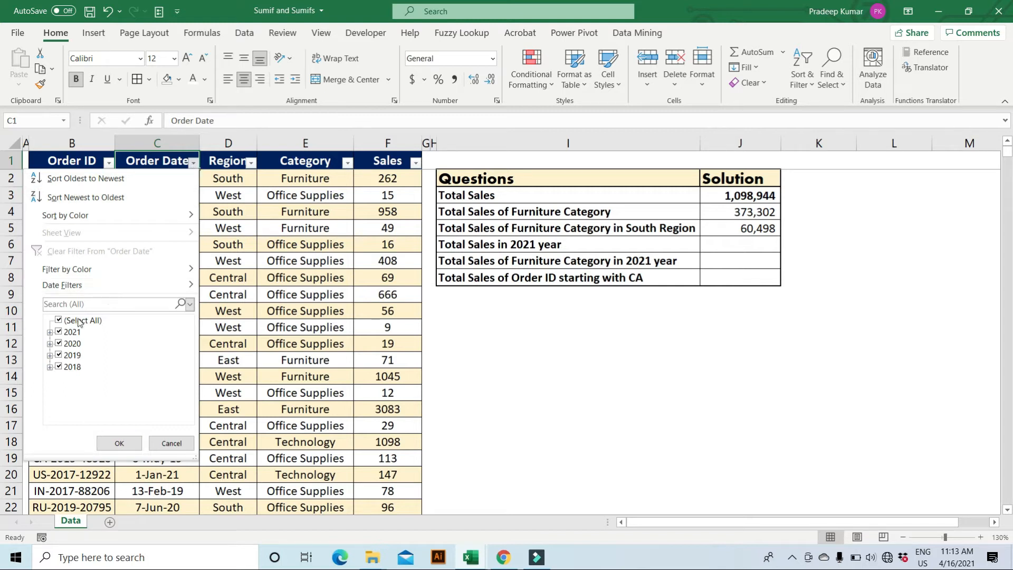
{"action": "left_click", "coordinate": [49, 332]}
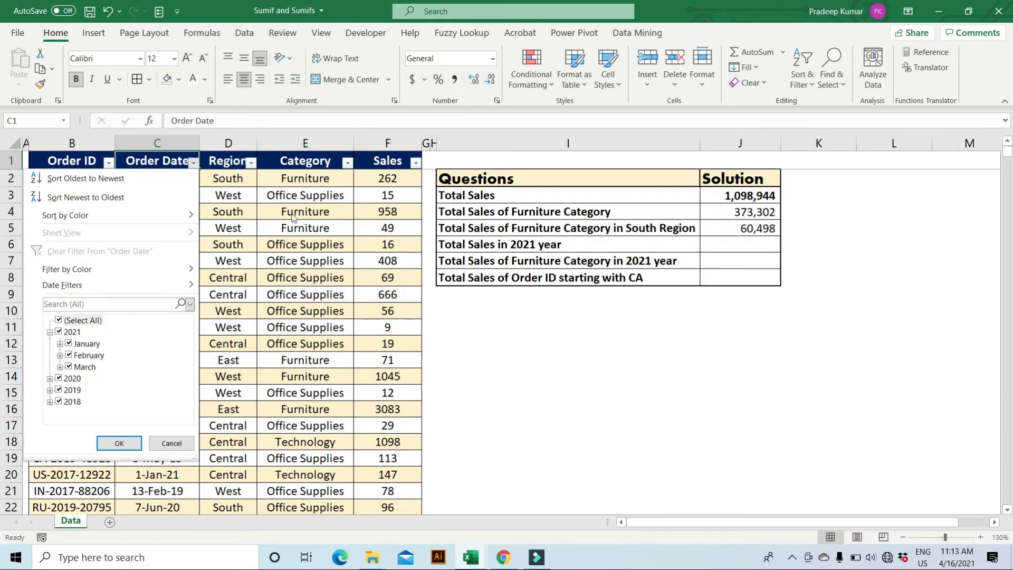
{"action": "left_click", "coordinate": [372, 161]}
{"action": "left_click", "coordinate": [718, 240]}
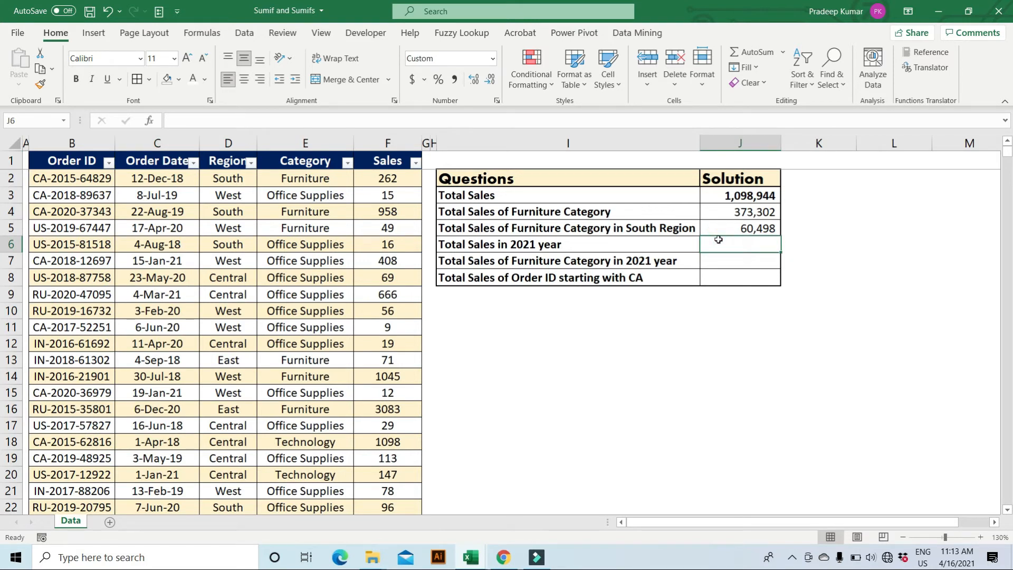
{"action": "left_click_drag", "start_coordinate": [109, 142], "coordinate": [379, 136]}
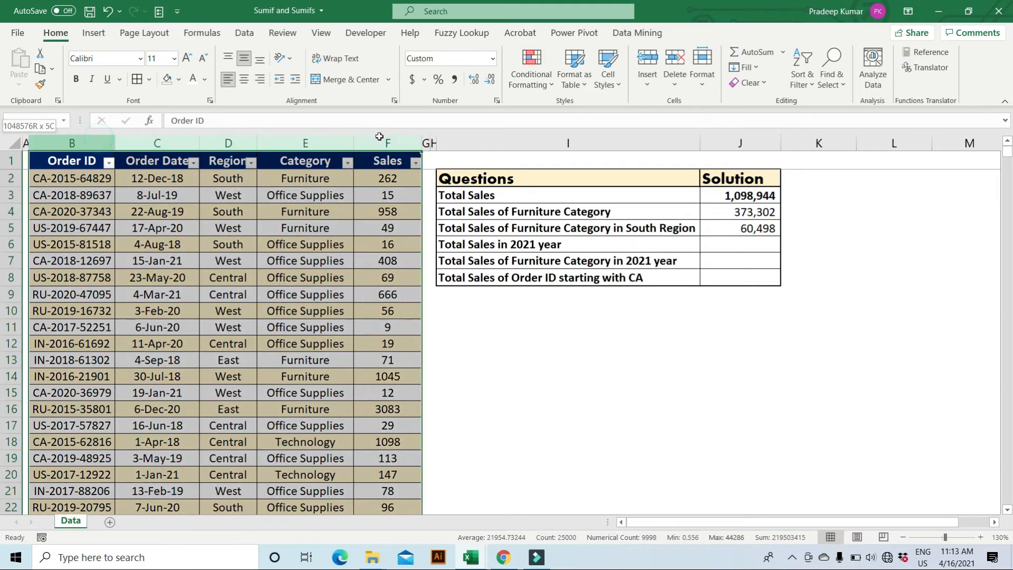
{"action": "left_click", "coordinate": [597, 247]}
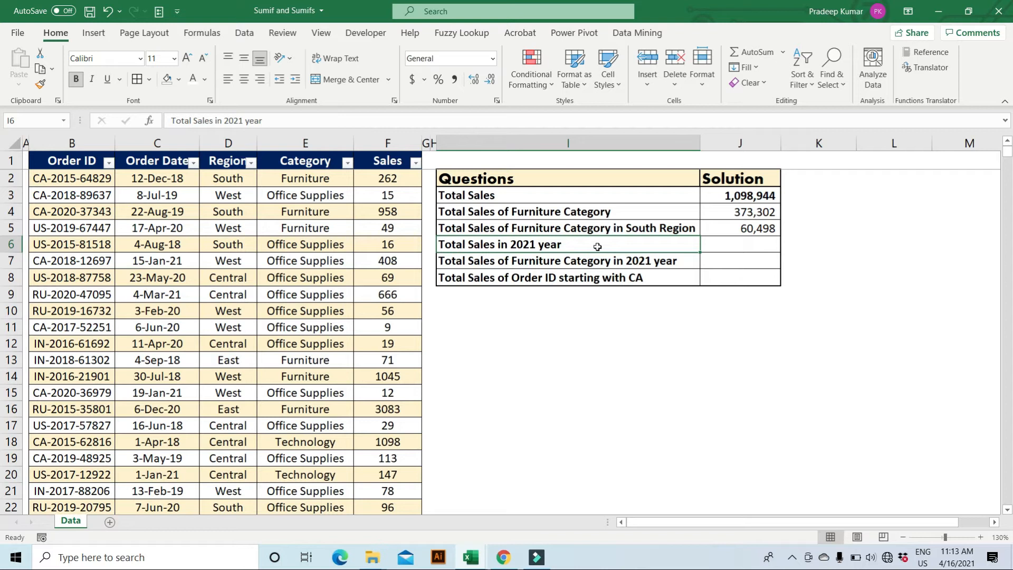
Widen the narrow columns G and H beside the order table and enter the header Year in G1
{"action": "left_click_drag", "start_coordinate": [431, 143], "coordinate": [459, 148]}
{"action": "left_click", "coordinate": [443, 159]}
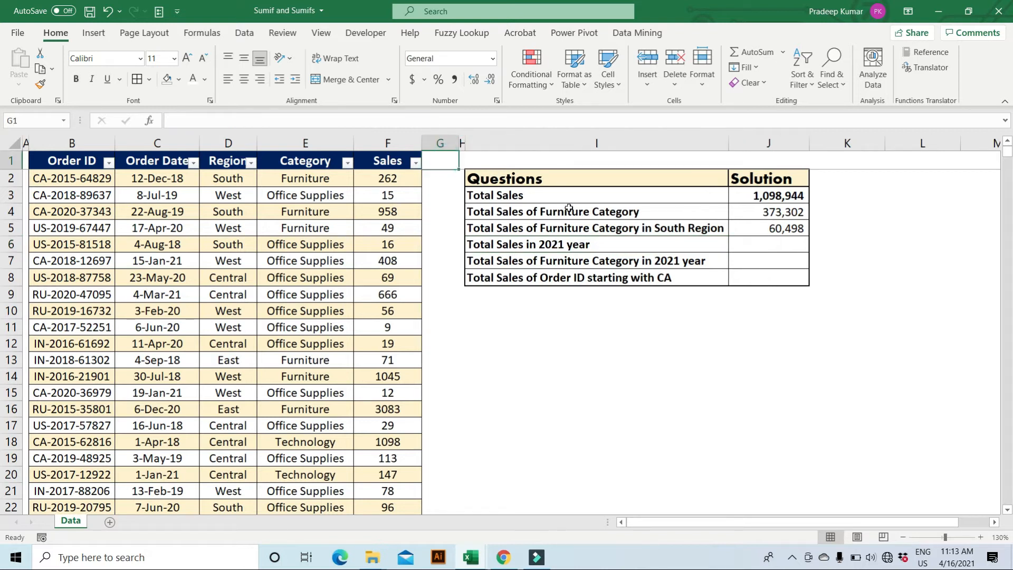
{"action": "type", "text": "Year"}
{"action": "key", "text": "Return"}
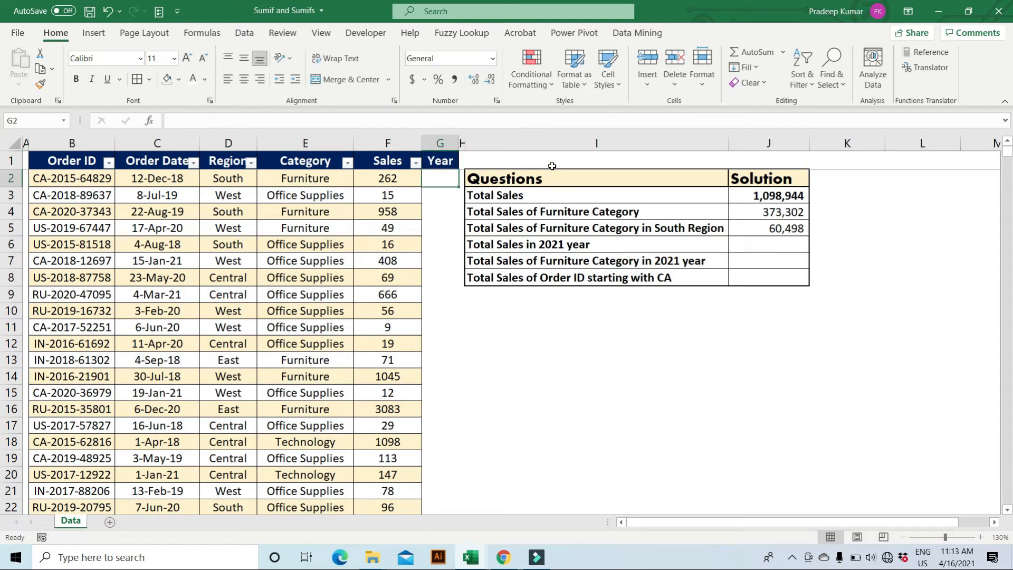
{"action": "left_click_drag", "start_coordinate": [464, 143], "coordinate": [473, 143]}
Extract the order year in G2 with =YEAR(C2) and fill the formula down the whole Year column
{"action": "left_click", "coordinate": [443, 173]}
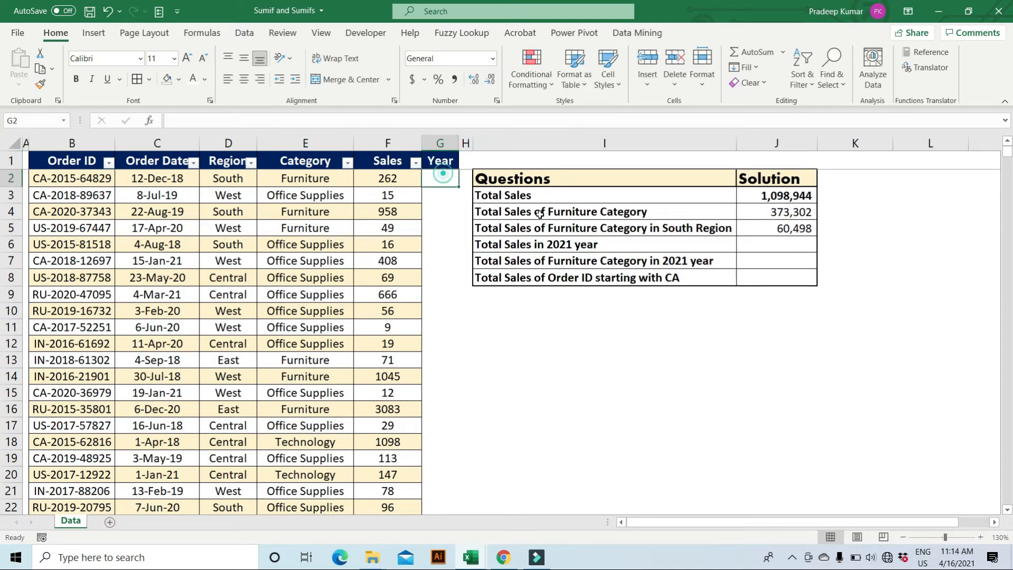
{"action": "type", "text": "=YEAR("}
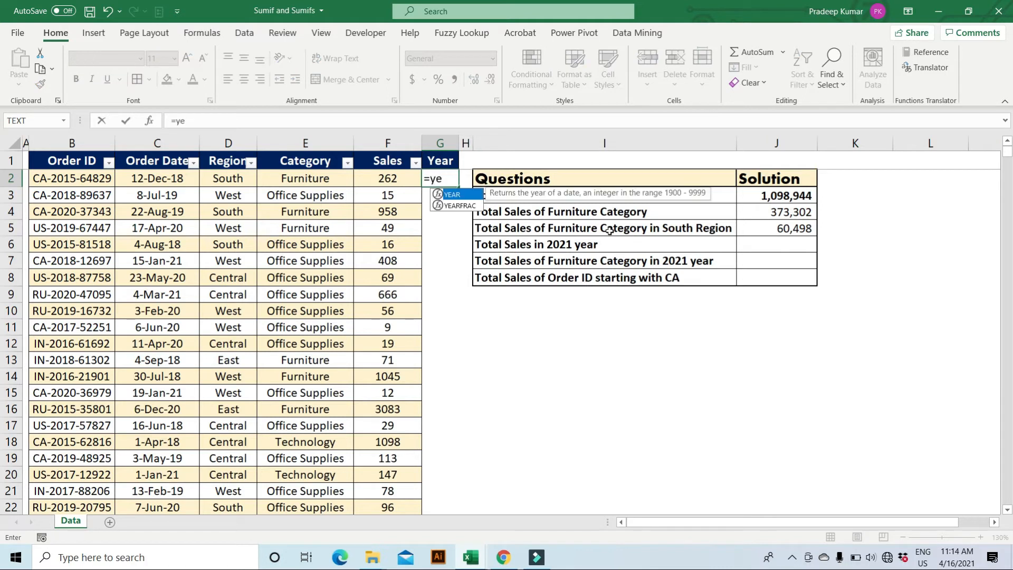
{"action": "key", "text": "Left"}
{"action": "key", "text": "Left"}
{"action": "key", "text": "Left"}
{"action": "key", "text": "Left"}
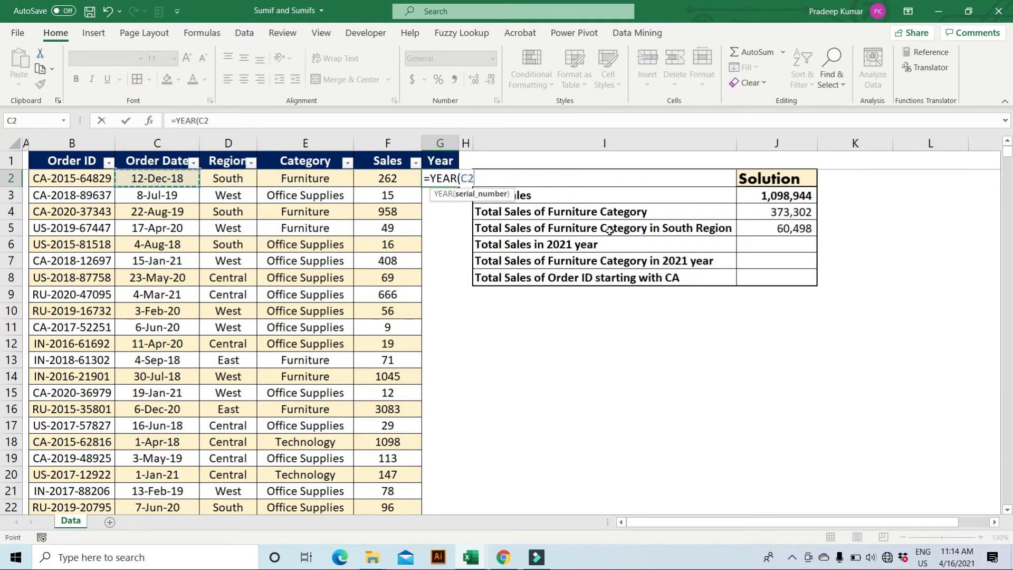
{"action": "type", "text": ")"}
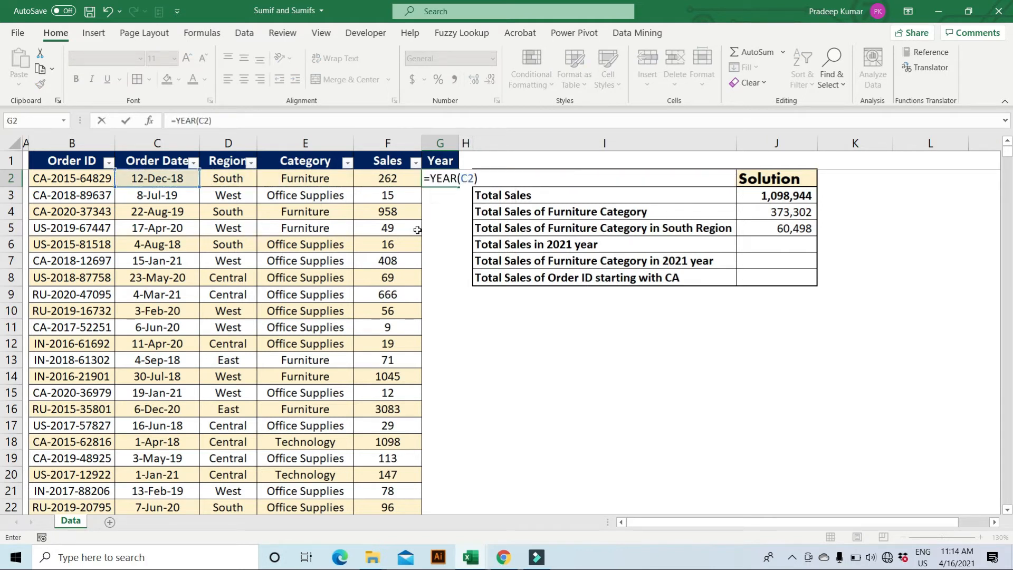
{"action": "key", "text": "Return"}
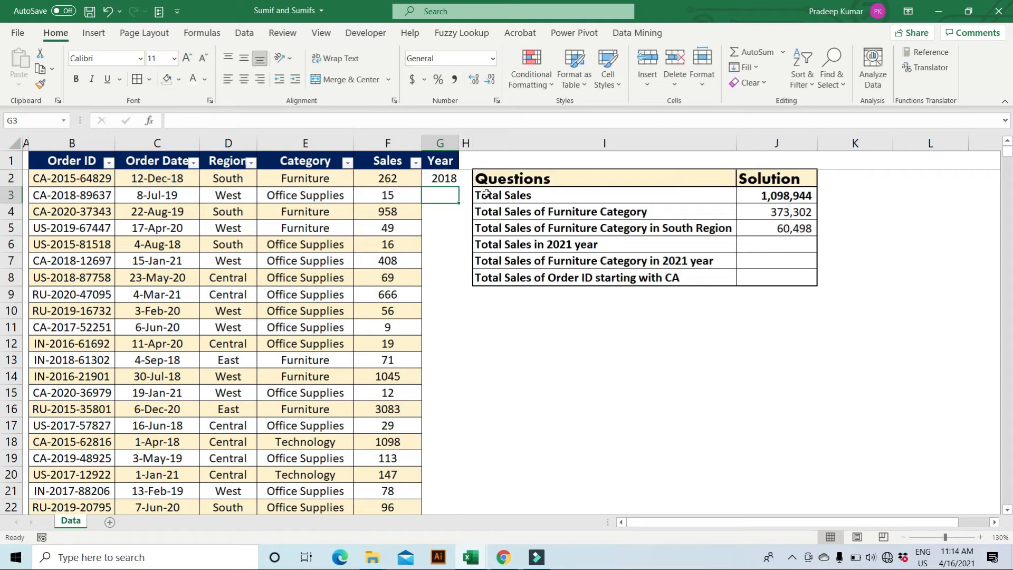
{"action": "left_click", "coordinate": [454, 180]}
{"action": "double_click", "coordinate": [460, 188]}
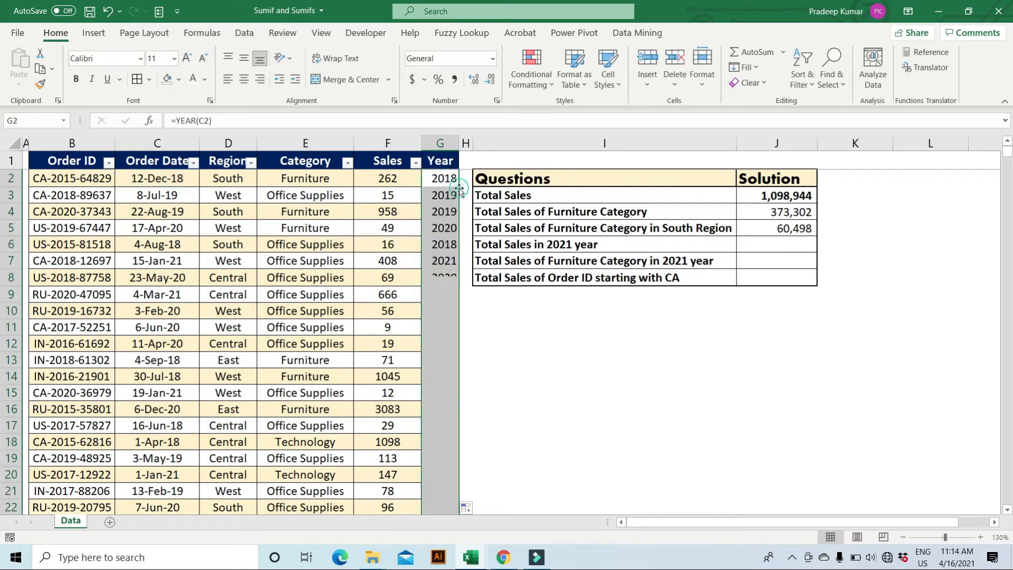
Reapply the order table's filter so it includes the new Year column, and check the years in that column's filter list
{"action": "left_click", "coordinate": [437, 228]}
{"action": "left_click_drag", "start_coordinate": [68, 143], "coordinate": [444, 143]}
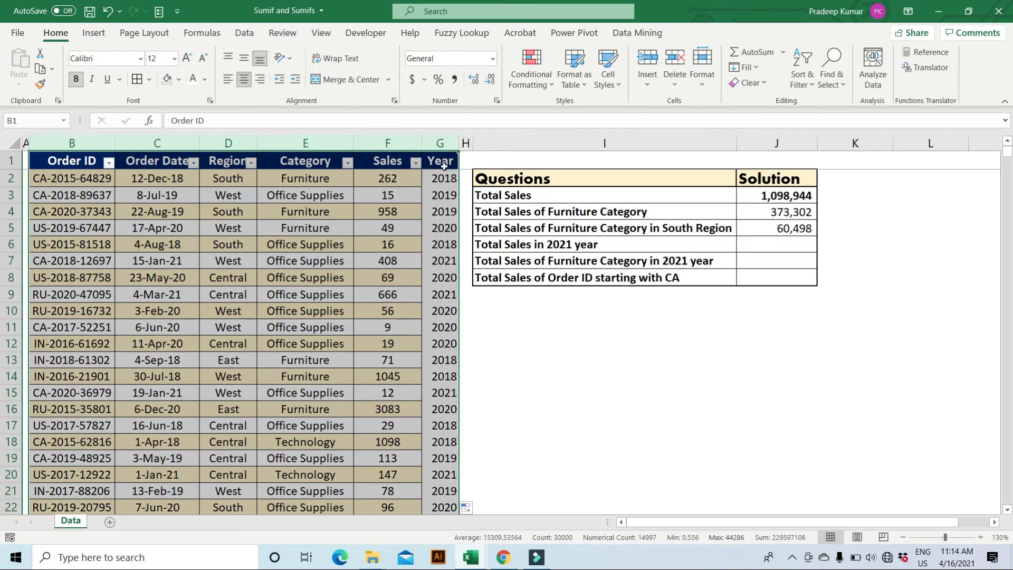
{"action": "left_click", "coordinate": [159, 141]}
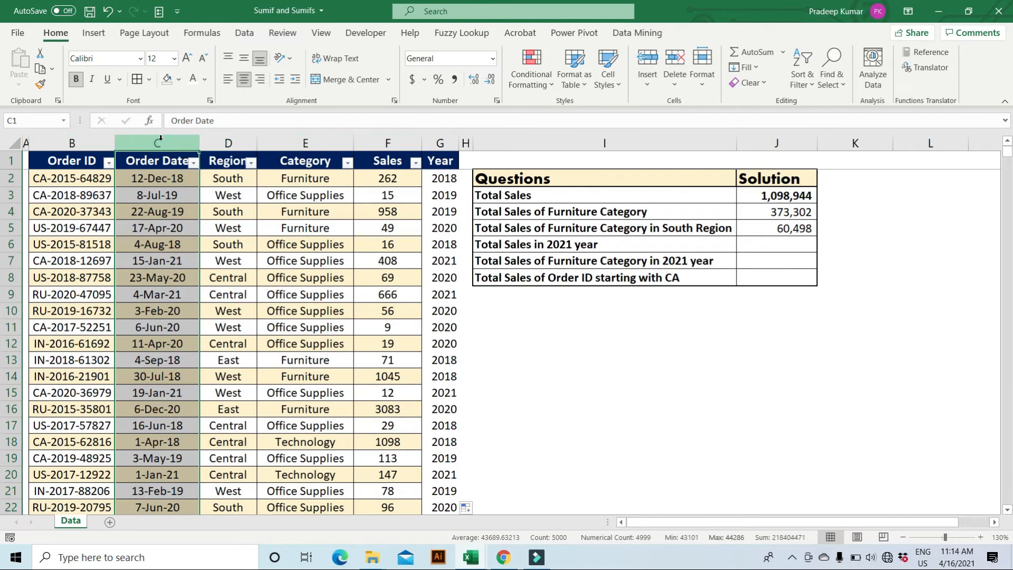
{"action": "left_click", "coordinate": [430, 139]}
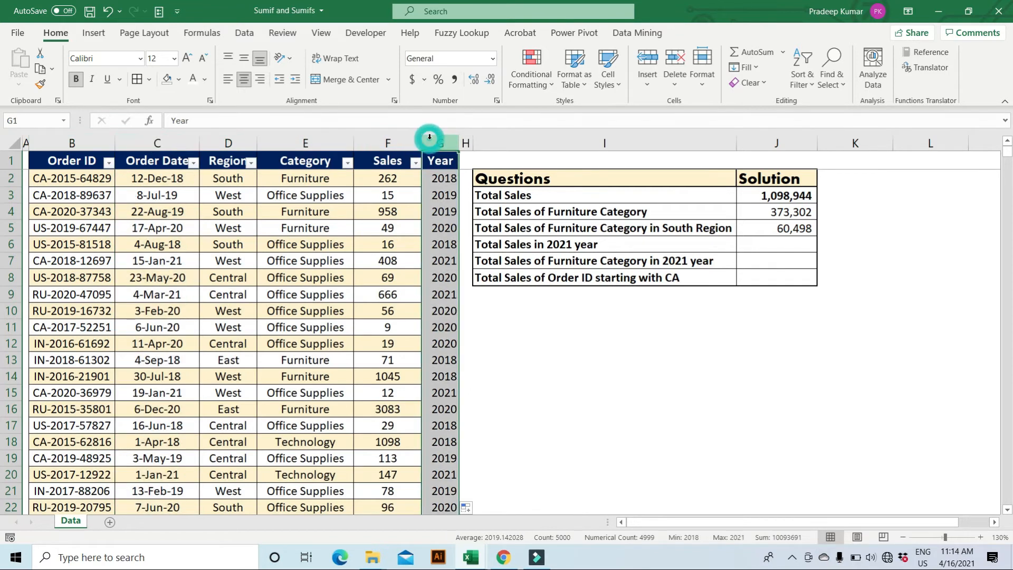
{"action": "left_click", "coordinate": [442, 162]}
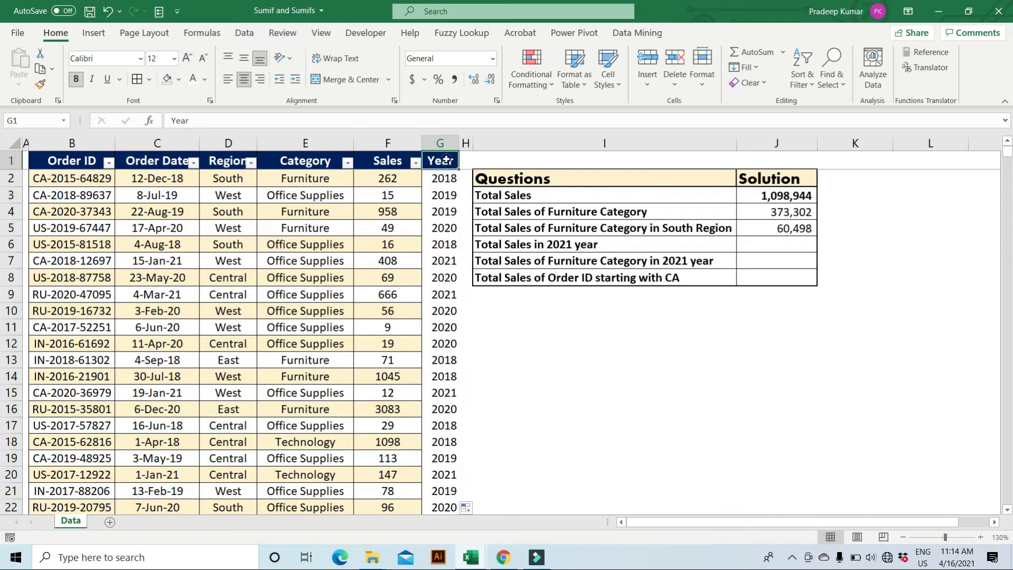
{"action": "key", "text": "ctrl+shift+l"}
{"action": "key", "text": "ctrl+shift+l"}
{"action": "left_click", "coordinate": [452, 163]}
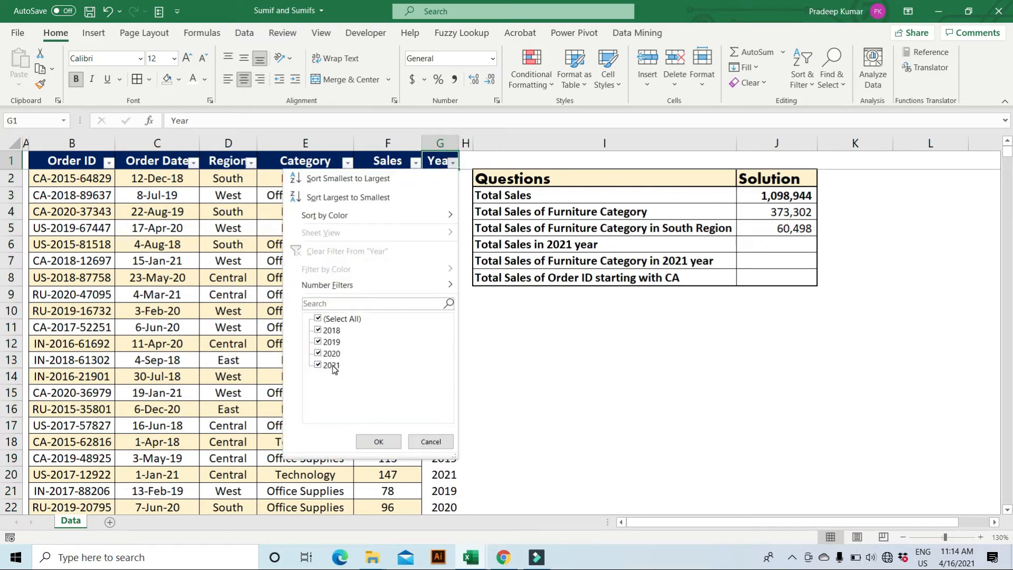
{"action": "left_click", "coordinate": [379, 442]}
Answer Total Sales in 2021 year in J6 with =SUMIF(G:G,2021,F:F), using the Year column as the criteria range
{"action": "left_click", "coordinate": [776, 245]}
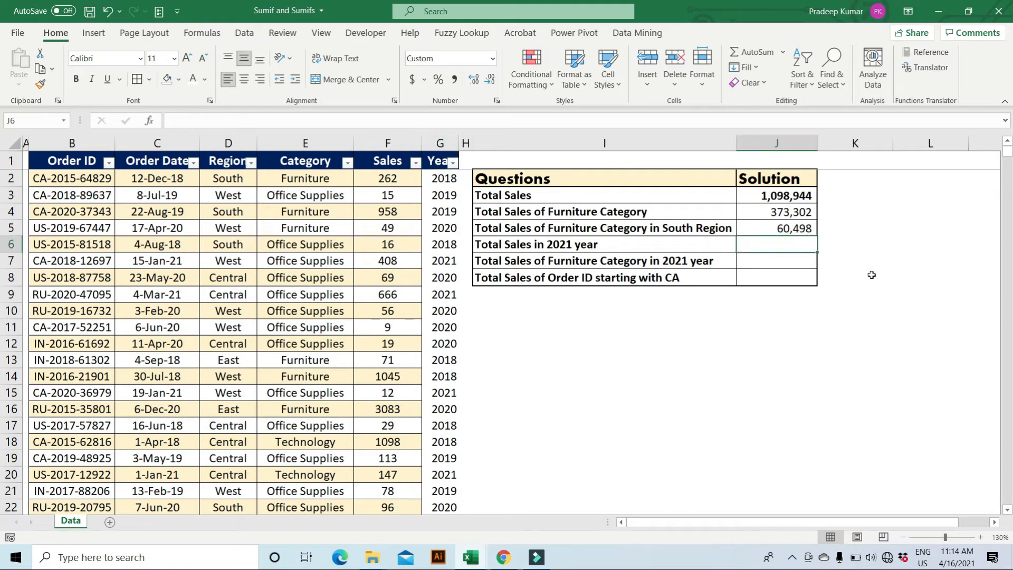
{"action": "type", "text": "="}
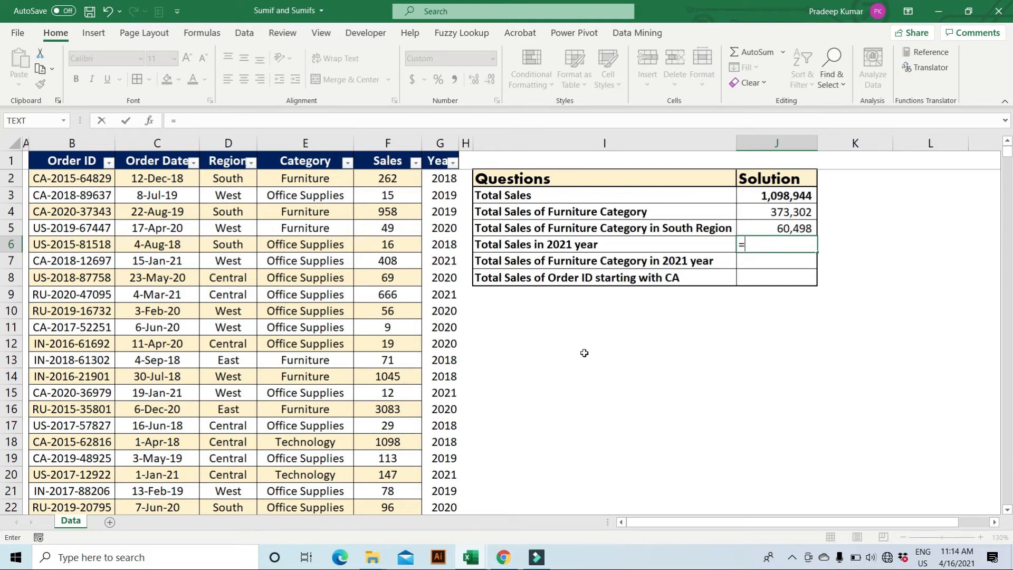
{"action": "type", "text": "sumif"}
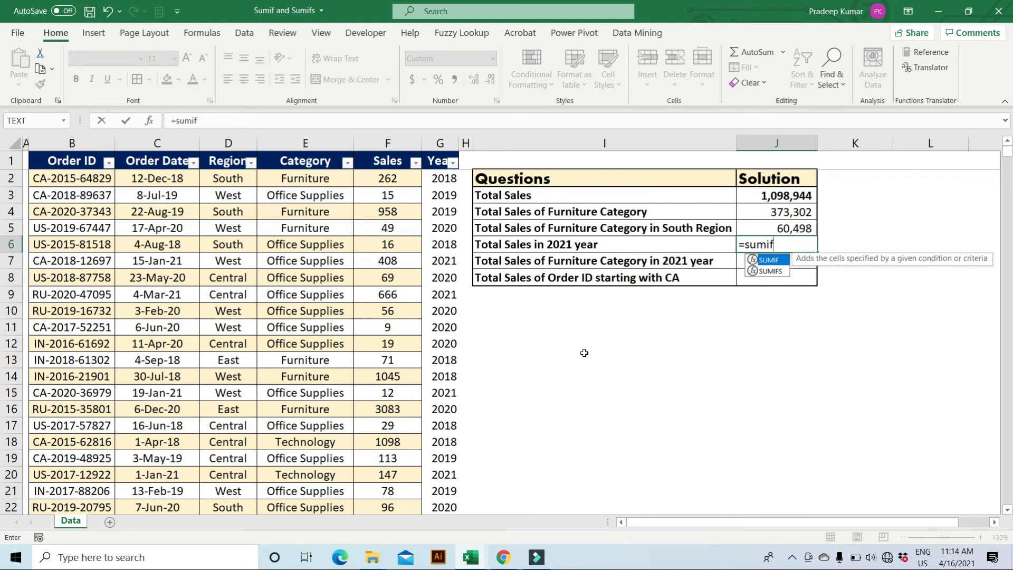
{"action": "key", "text": "Tab"}
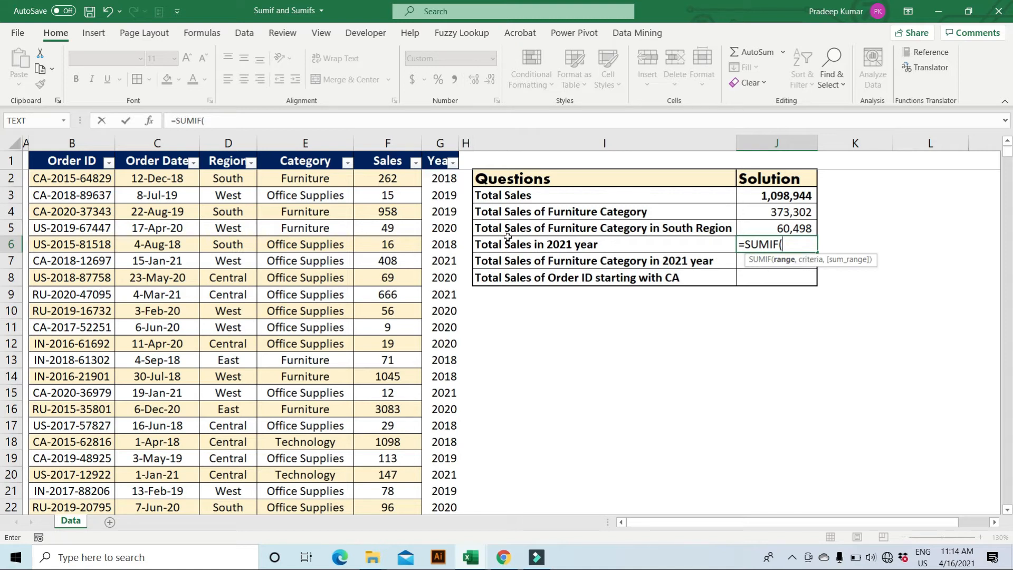
{"action": "left_click", "coordinate": [430, 143]}
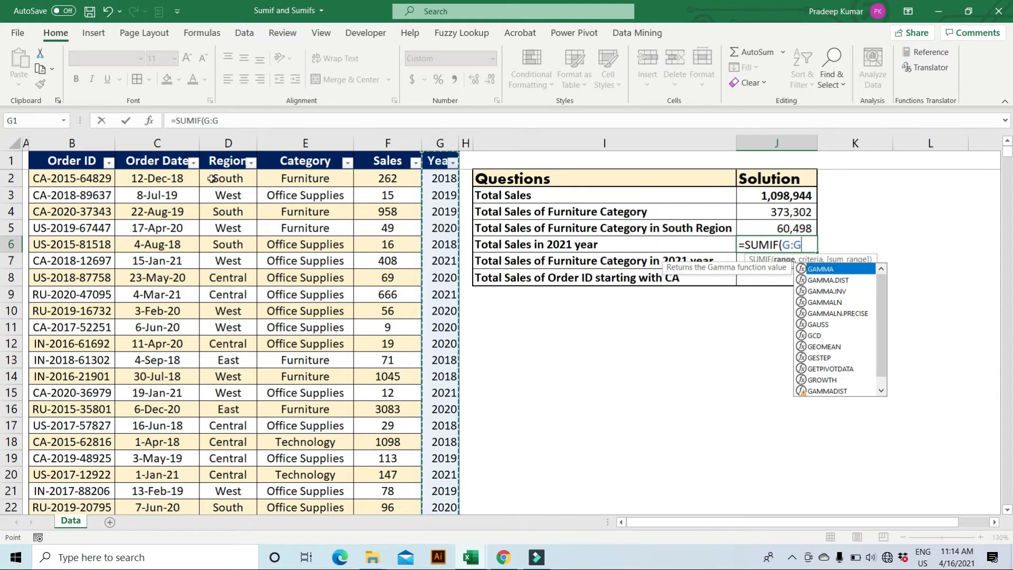
{"action": "type", "text": ","}
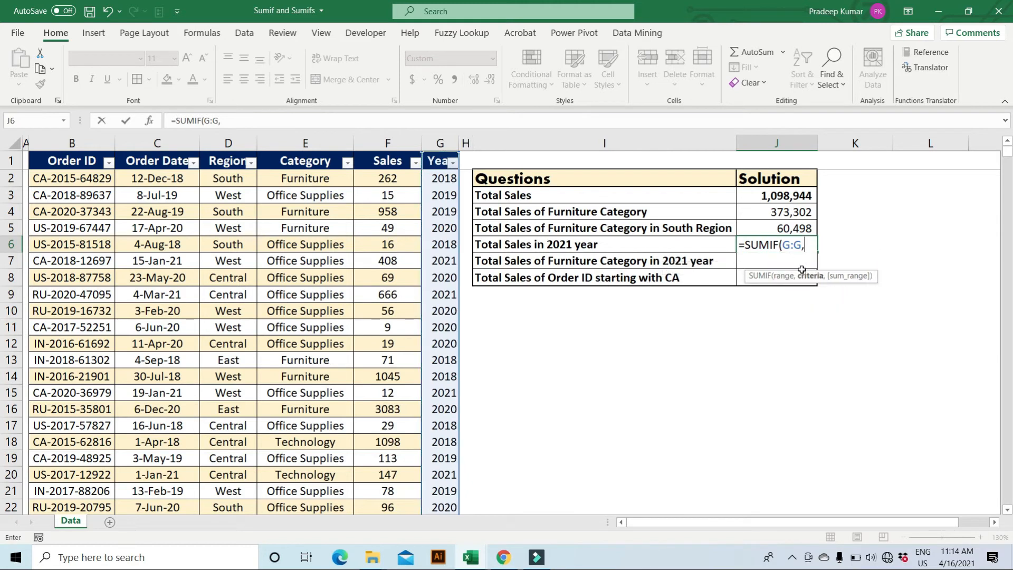
{"action": "type", "text": "2021,"}
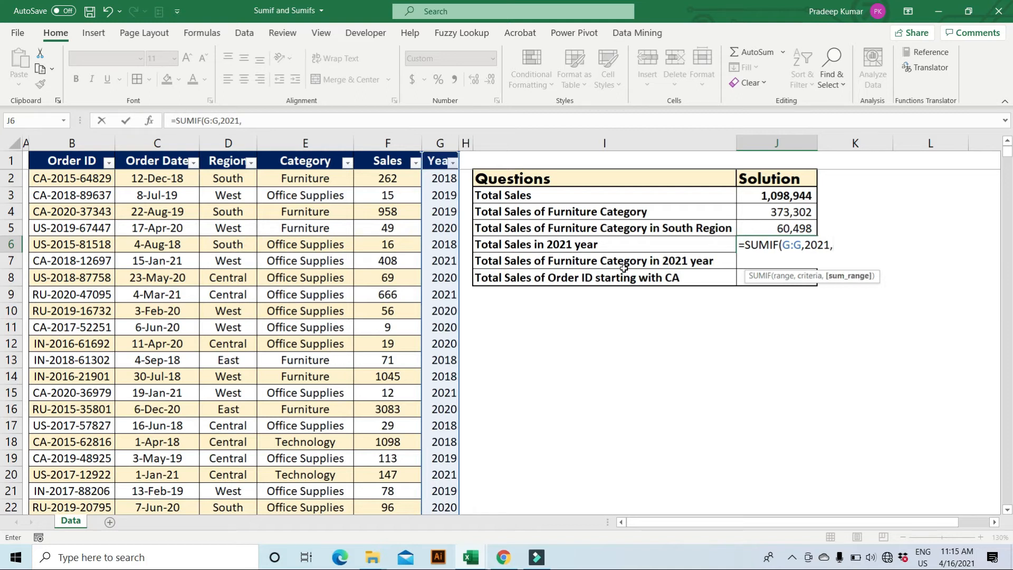
{"action": "left_click", "coordinate": [387, 140]}
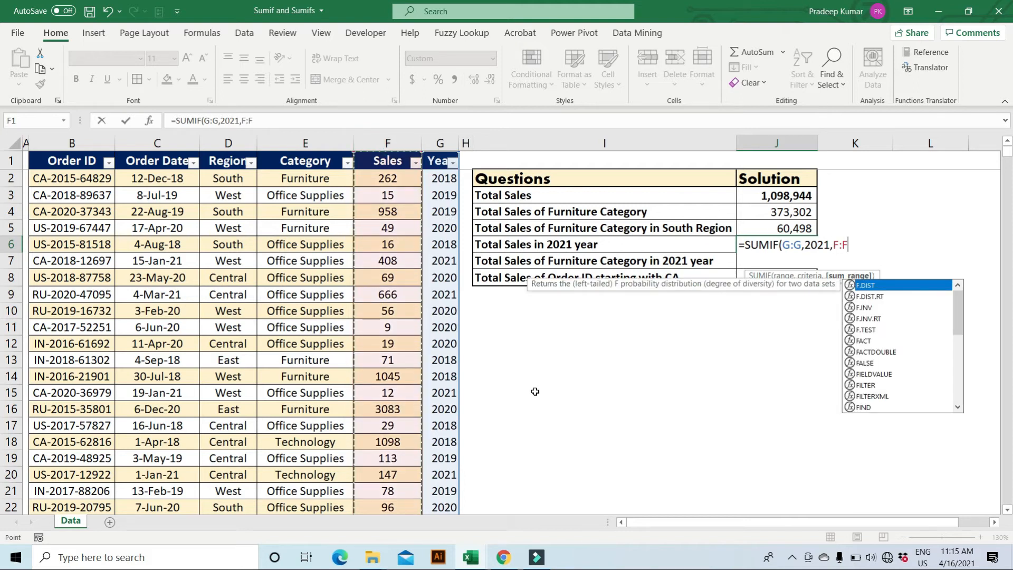
{"action": "type", "text": ")"}
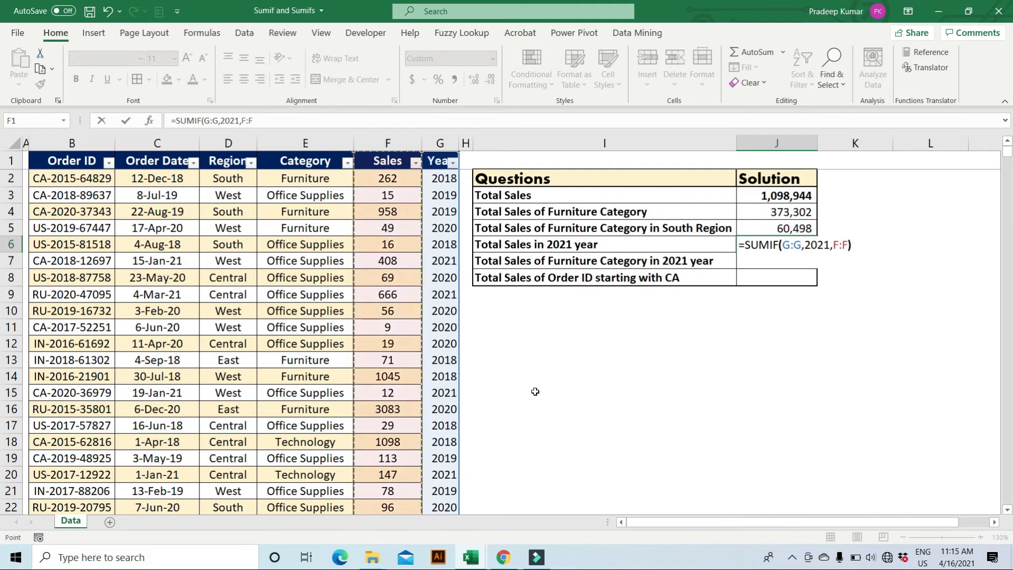
{"action": "key", "text": "Return"}
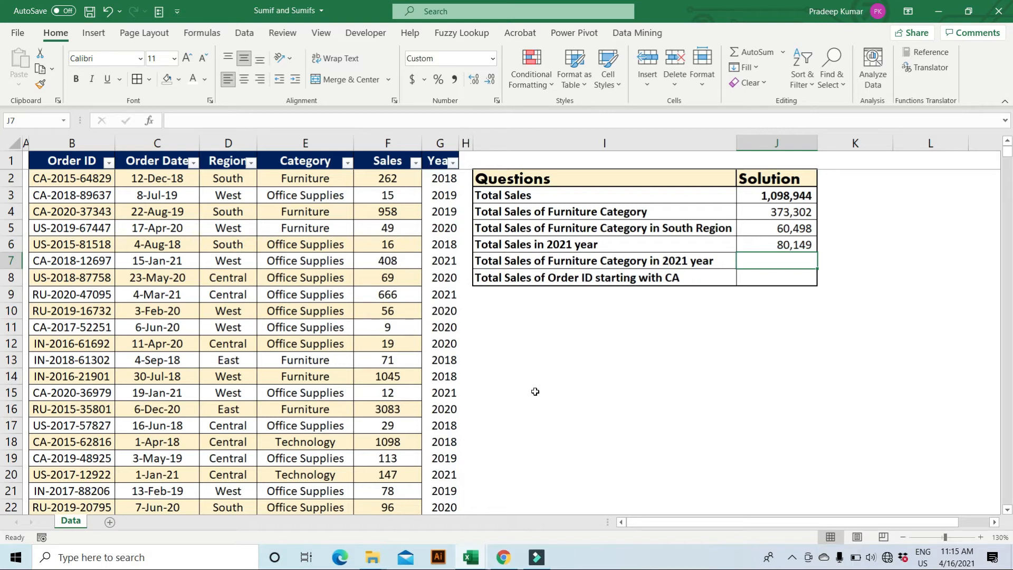
Write the note "More than and equal to 1st Jan 2021" in I12 as the alternative condition on Order Date
{"action": "left_click", "coordinate": [826, 246]}
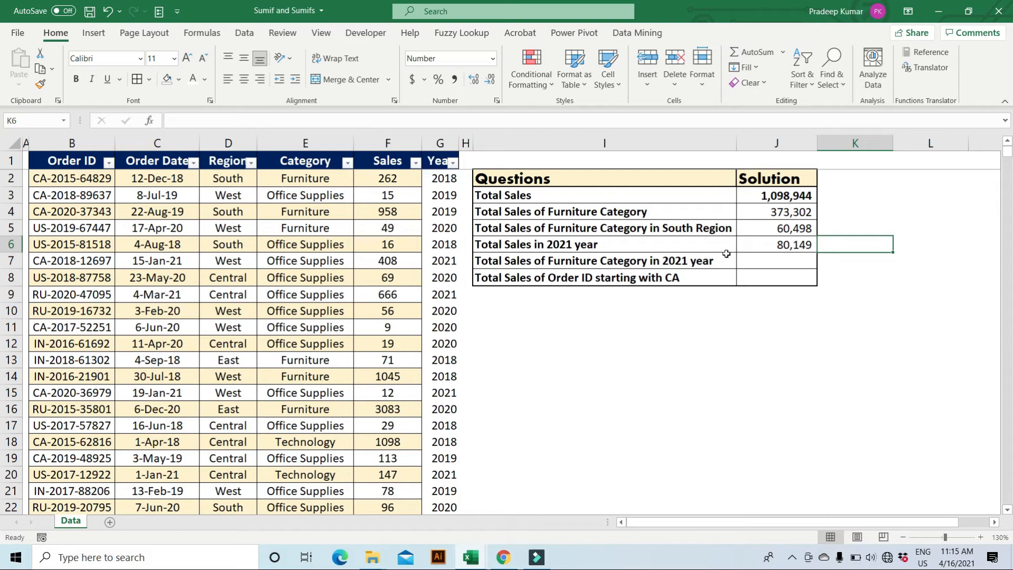
{"action": "left_click", "coordinate": [652, 346]}
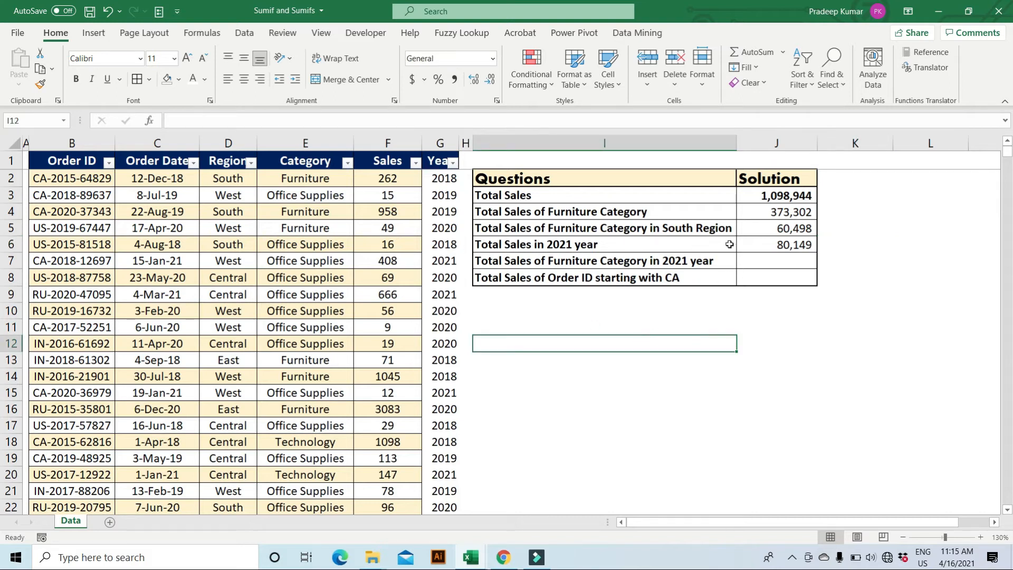
{"action": "left_click", "coordinate": [164, 141]}
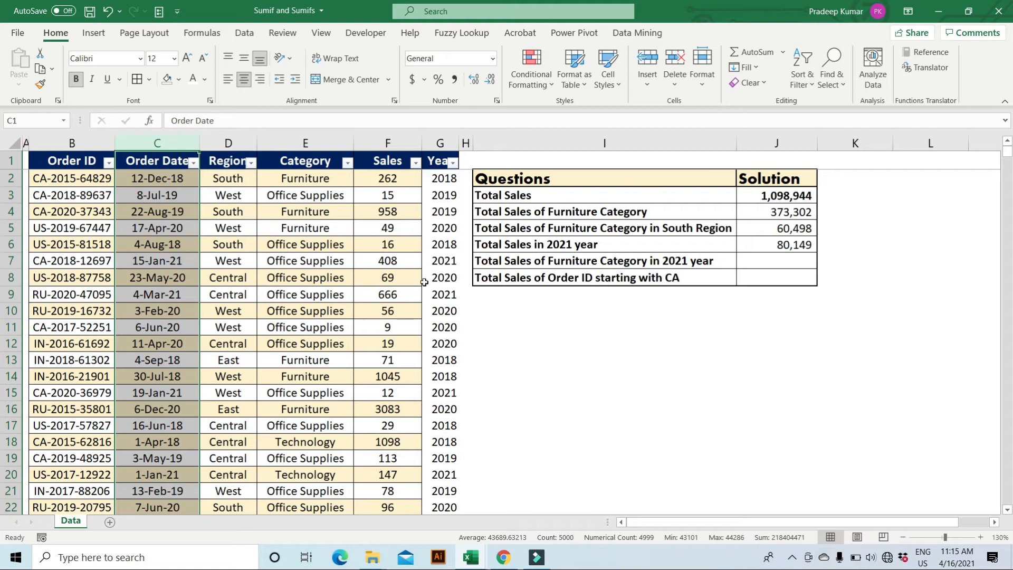
{"action": "left_click", "coordinate": [579, 338]}
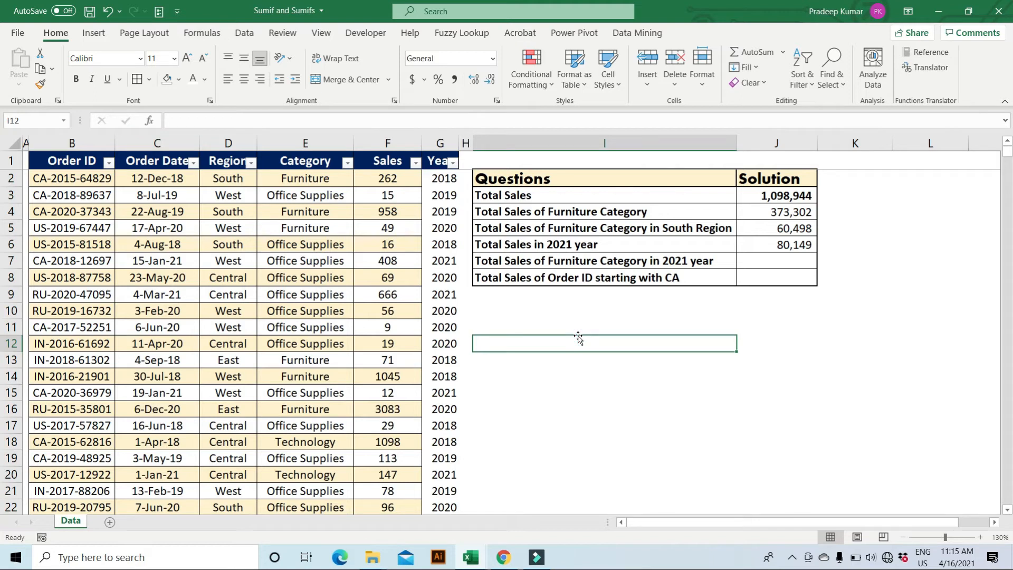
{"action": "type", "text": "M"}
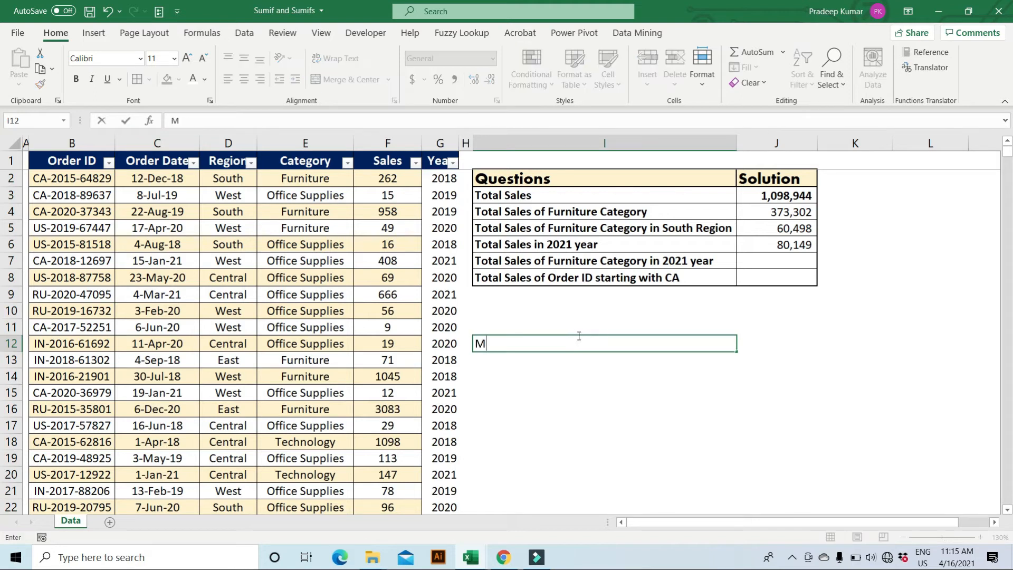
{"action": "type", "text": "ore than and eq"}
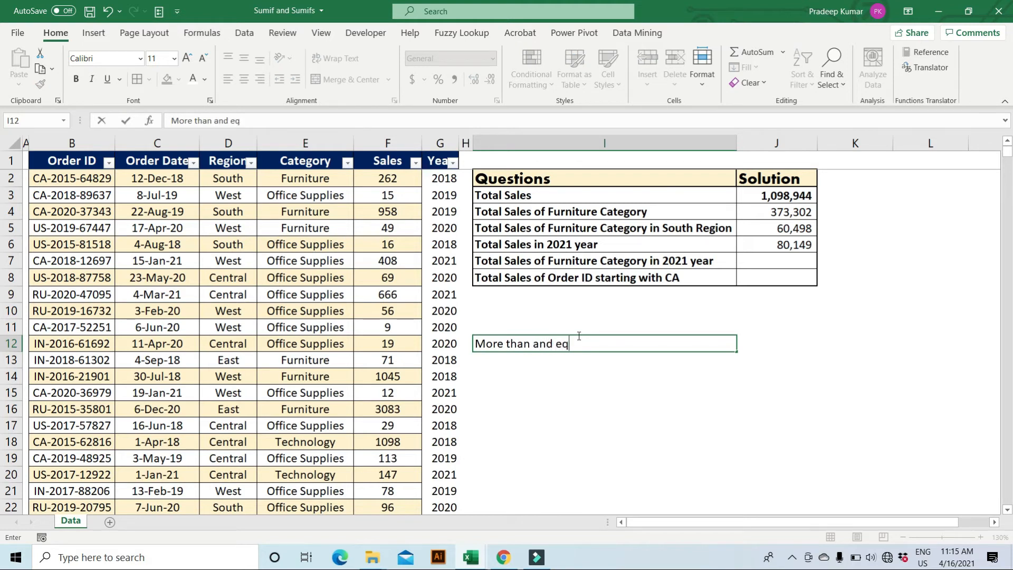
{"action": "type", "text": "ual to 1st Jan 2021"}
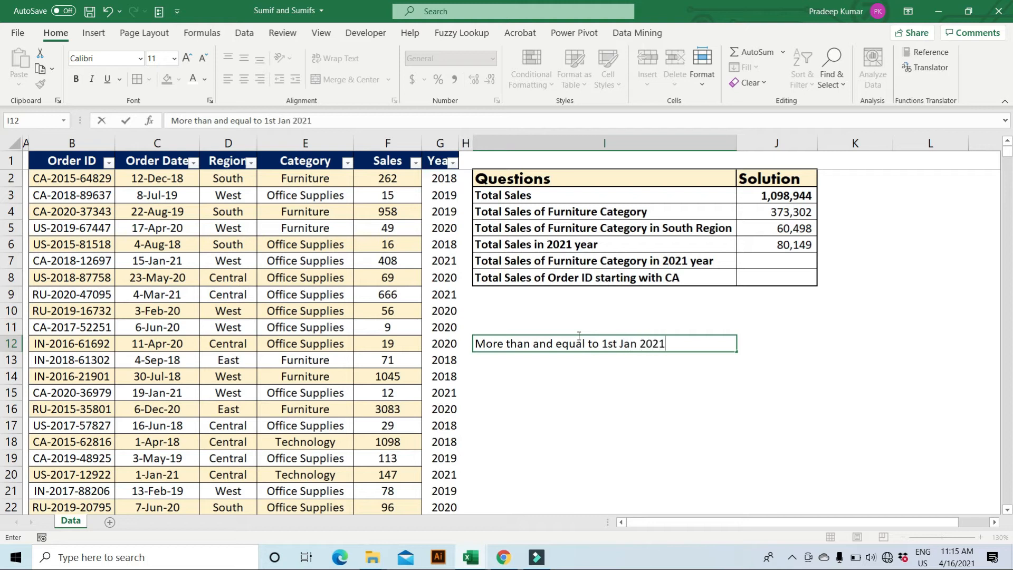
{"action": "key", "text": "Return"}
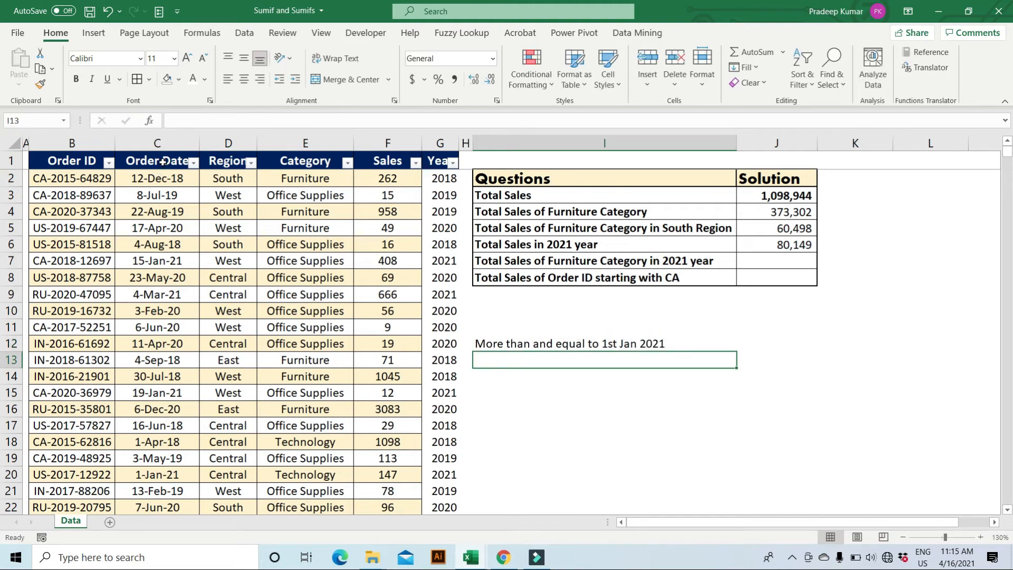
Examine the months under 2021 in the Order Date filter list, and close the list without applying a filter
{"action": "left_click_drag", "start_coordinate": [158, 161], "coordinate": [171, 327]}
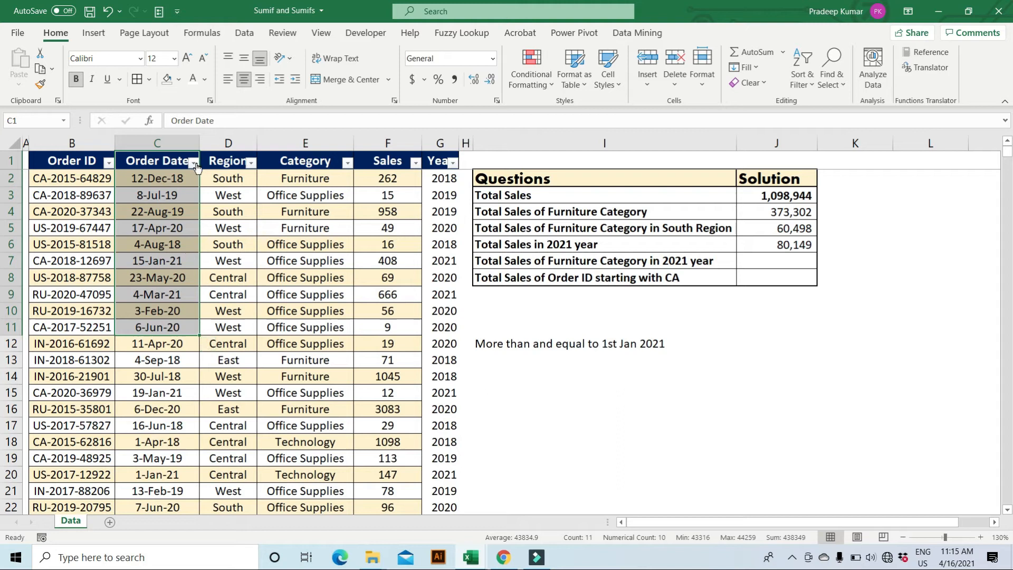
{"action": "left_click", "coordinate": [165, 162]}
{"action": "left_click", "coordinate": [194, 163]}
{"action": "left_click", "coordinate": [58, 320]}
{"action": "left_click", "coordinate": [58, 332]}
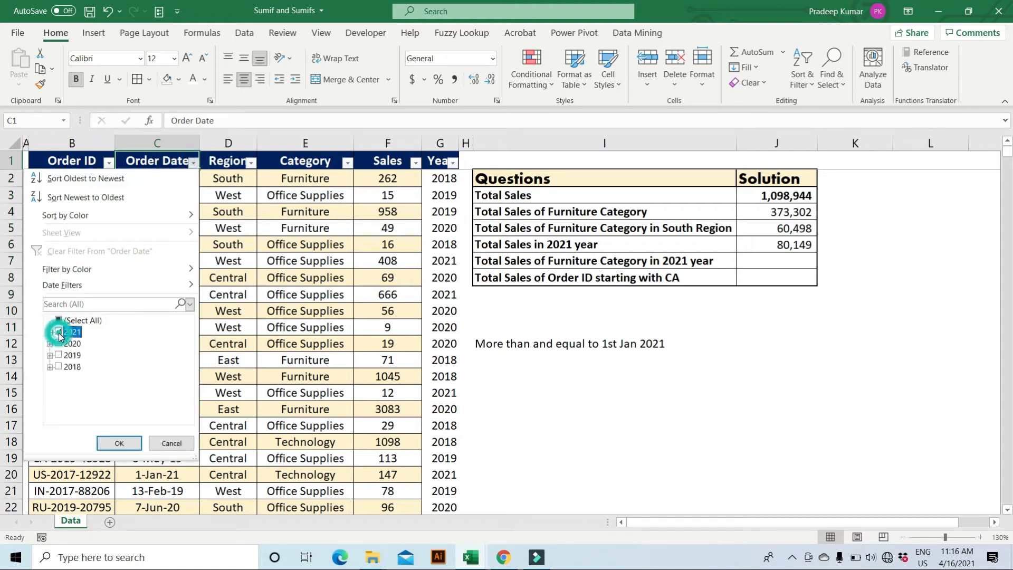
{"action": "left_click", "coordinate": [50, 333]}
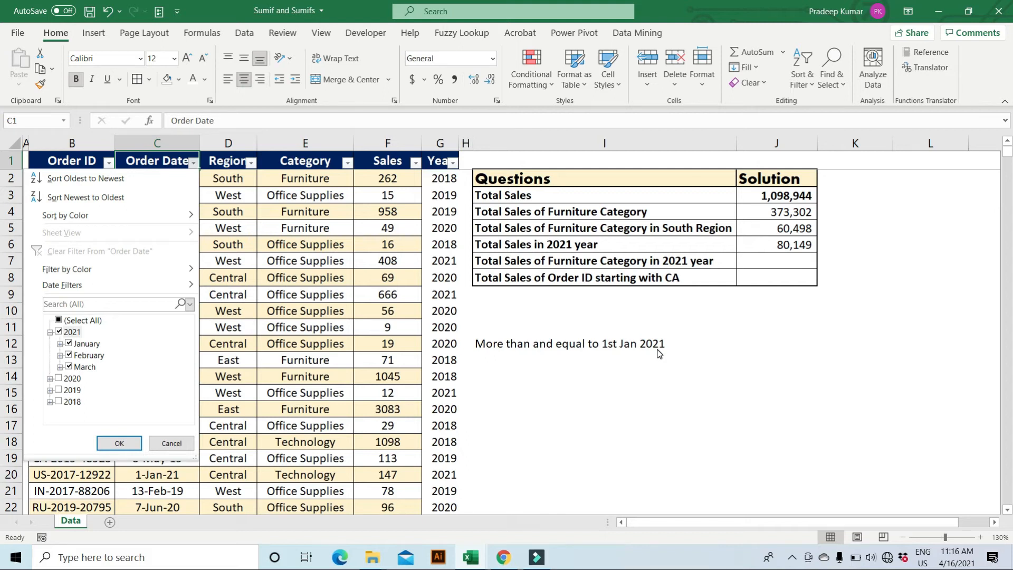
{"action": "left_click", "coordinate": [382, 164]}
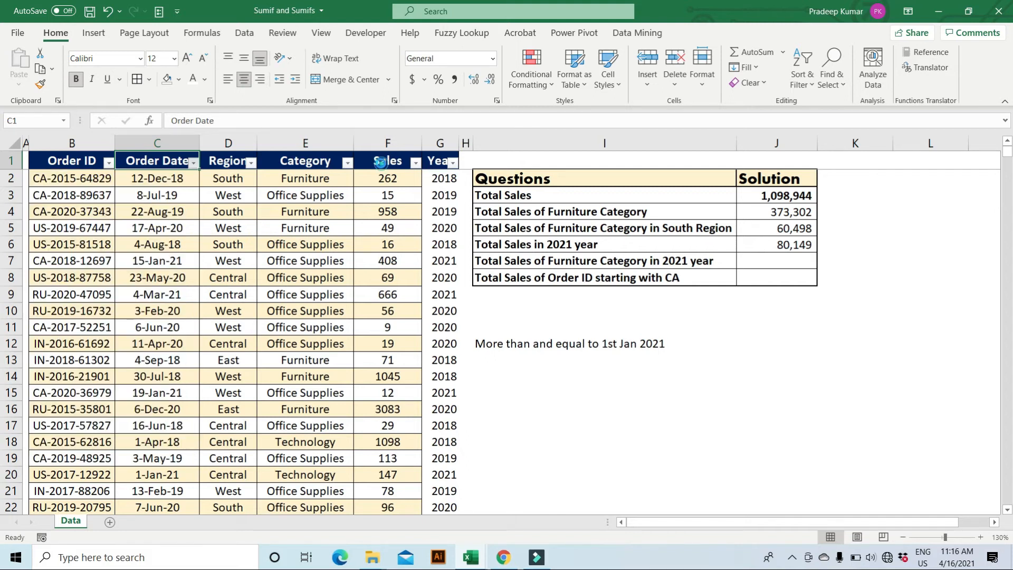
Start an alternative SUMIF formula in K6 with the Order Date column C:C as its range
{"action": "left_click", "coordinate": [829, 246]}
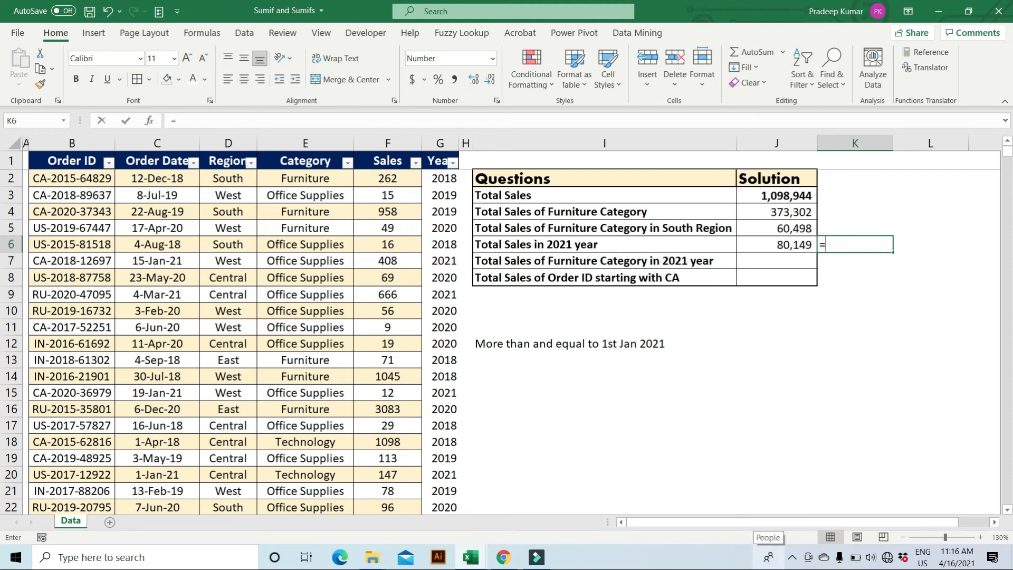
{"action": "type", "text": "=sumi"}
{"action": "key", "text": "Tab"}
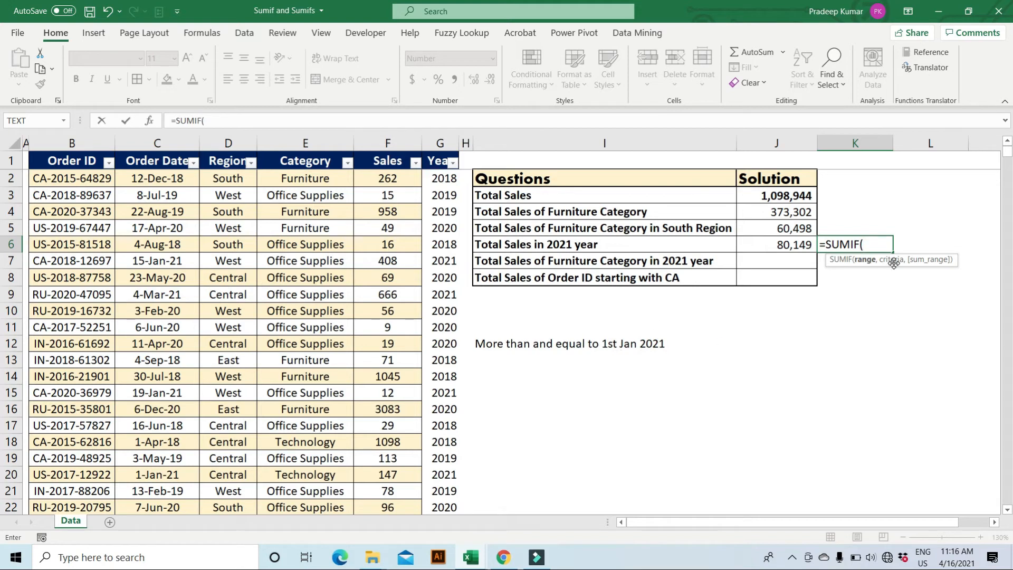
{"action": "left_click", "coordinate": [157, 143]}
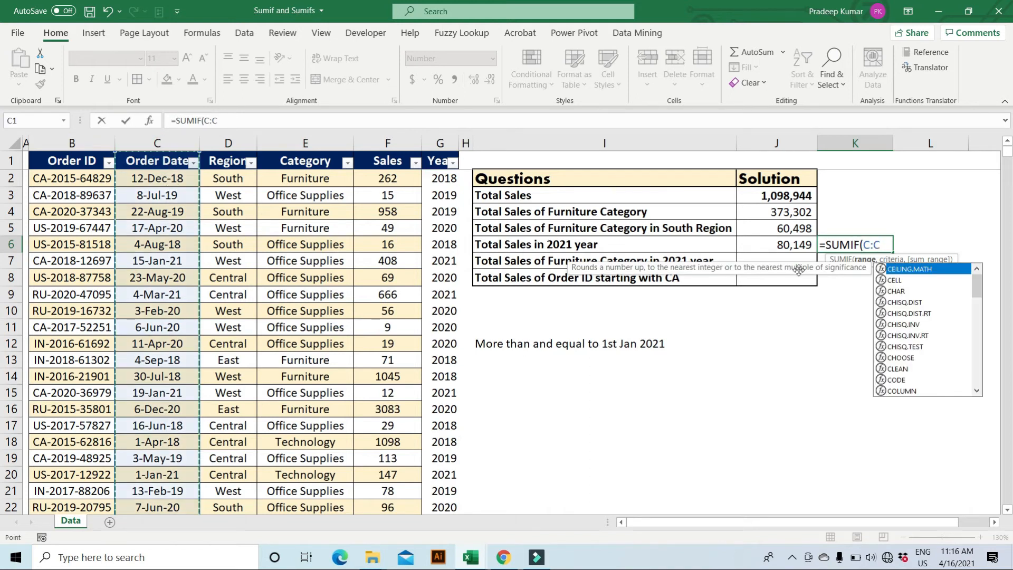
{"action": "type", "text": ",\""}
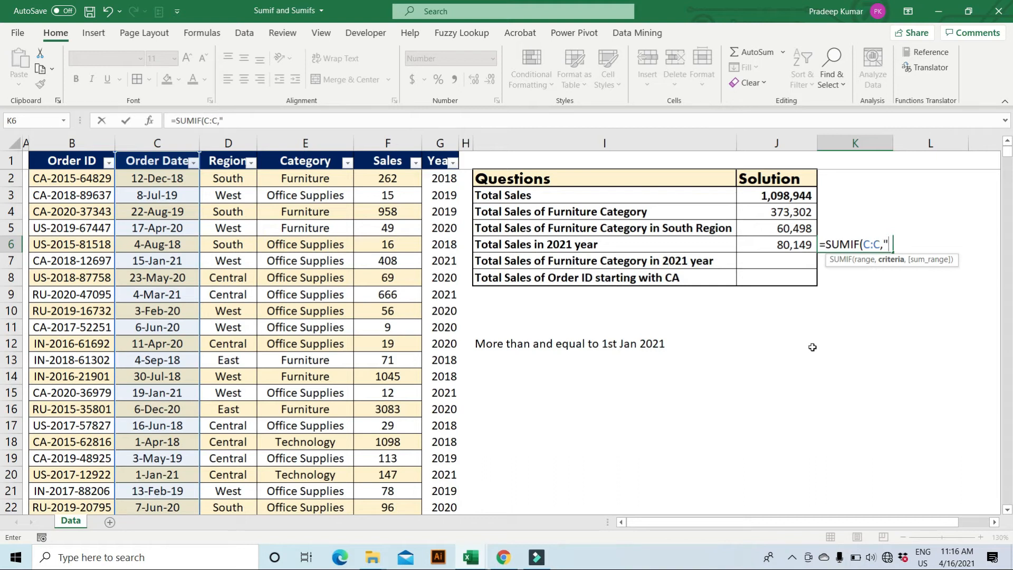
Enter ">=1/1/2021" as the criterion of the SUMIF formula in K6
{"action": "type", "text": "////2021"}
{"action": "key", "text": "BackSpace"}
{"action": "key", "text": "BackSpace"}
{"action": "key", "text": "BackSpace"}
{"action": "key", "text": "BackSpace"}
{"action": "key", "text": "BackSpace"}
{"action": "key", "text": "BackSpace"}
{"action": "key", "text": "BackSpace"}
{"action": "key", "text": "BackSpace"}
{"action": "type", "text": "1/1/20251"}
{"action": "key", "text": "BackSpace"}
{"action": "key", "text": "BackSpace"}
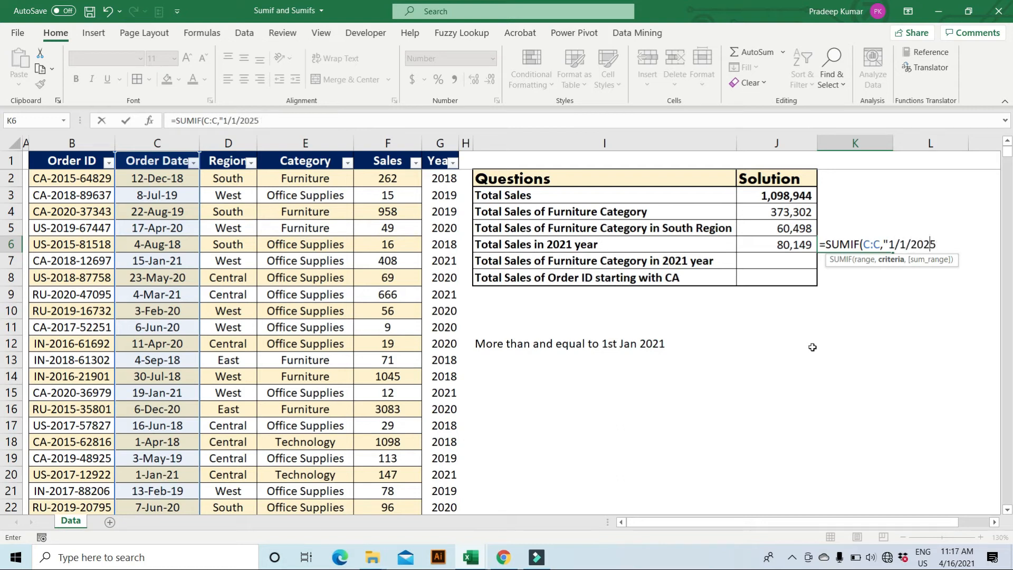
{"action": "type", "text": "1\""}
{"action": "left_click", "coordinate": [889, 244]}
{"action": "type", "text": ">="}
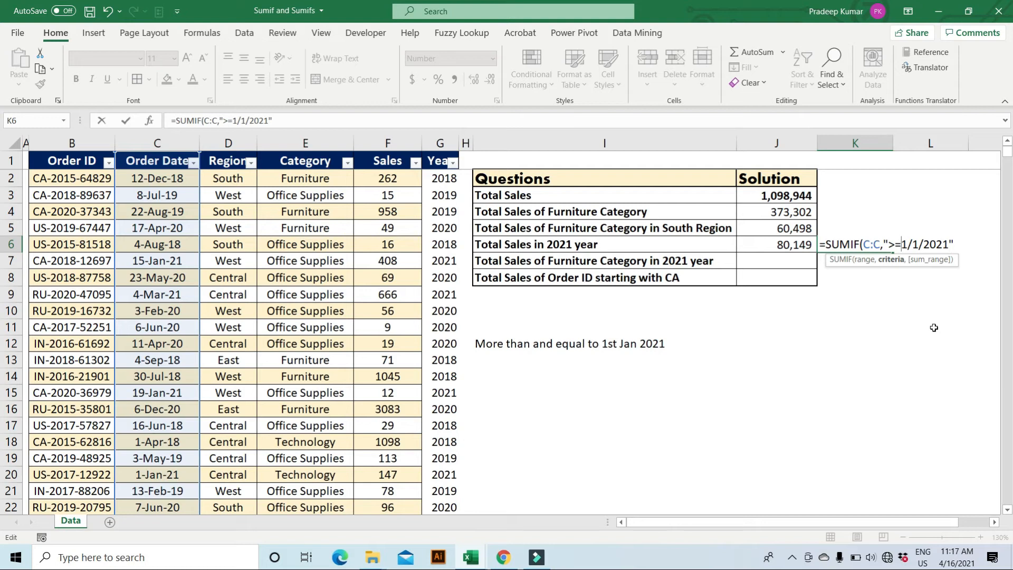
Complete the SUMIF formula in K6 with the Sales column F:F as its sum range
{"action": "left_click", "coordinate": [960, 240]}
{"action": "type", "text": ","}
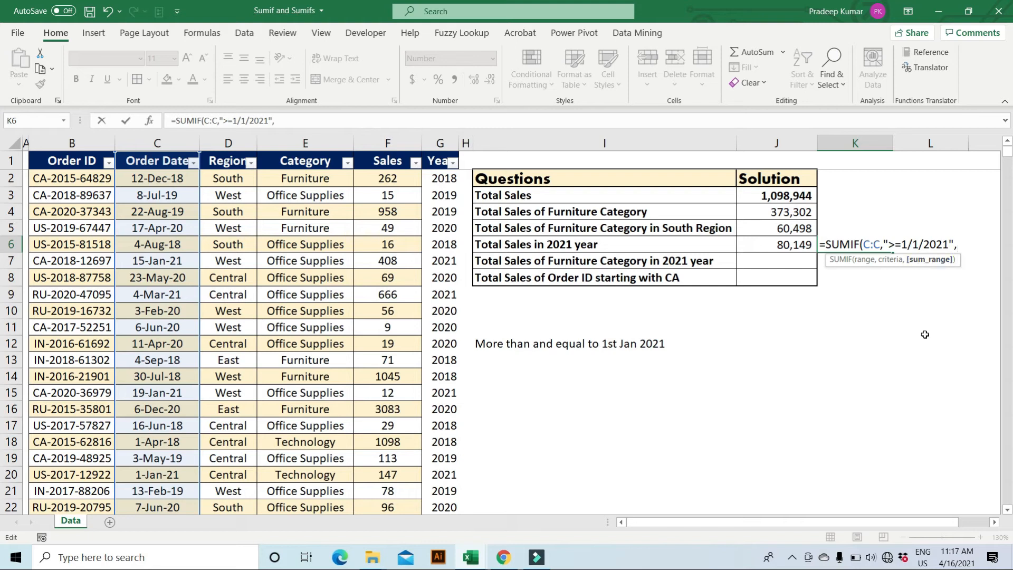
{"action": "left_click", "coordinate": [391, 144]}
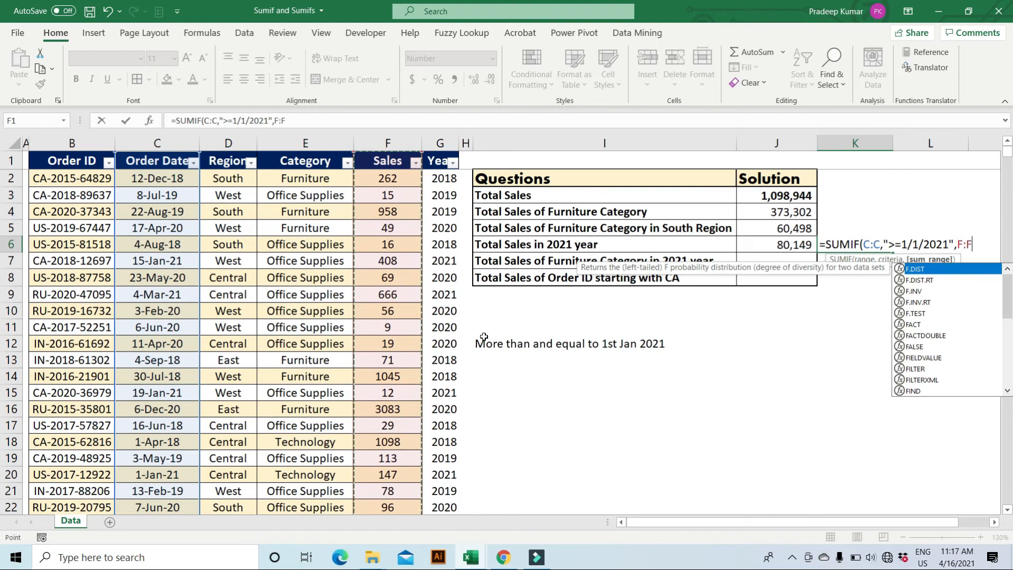
{"action": "type", "text": ")"}
{"action": "key", "text": "Return"}
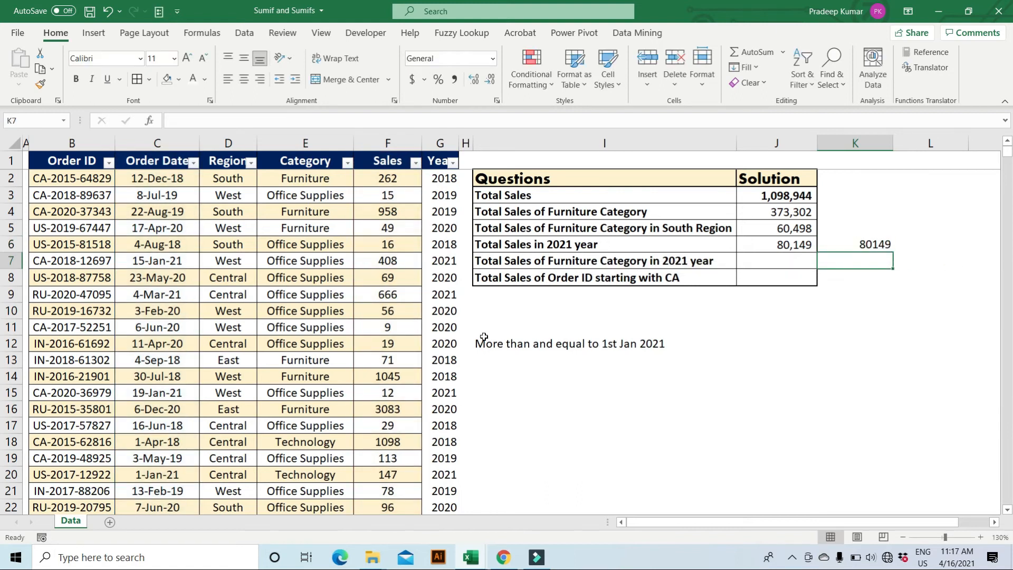
Compare the Year-based formula in J6 and its column G with the date-based formula in K6 and its column C
{"action": "left_click", "coordinate": [789, 246]}
{"action": "left_click", "coordinate": [834, 243]}
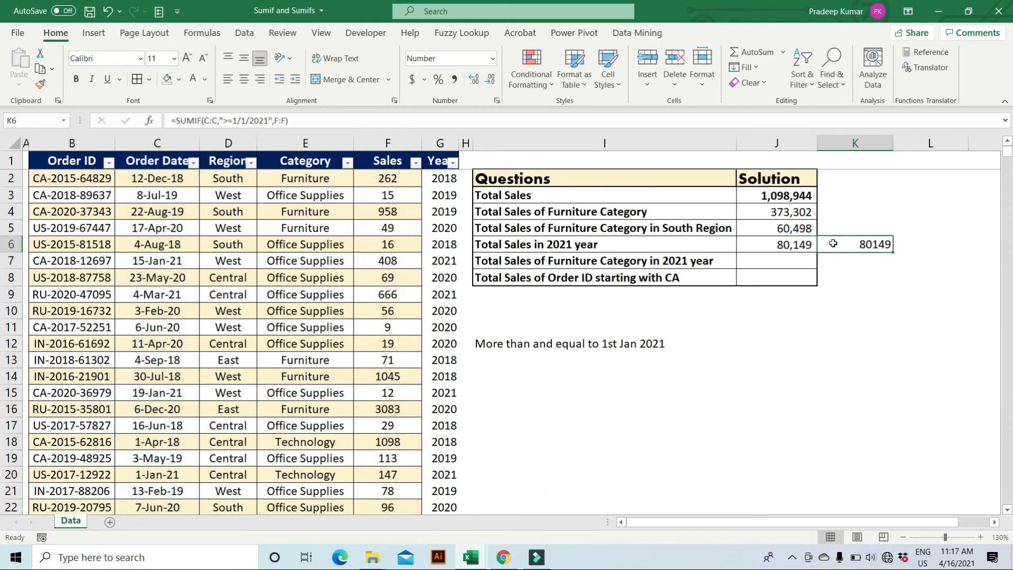
{"action": "left_click", "coordinate": [802, 247]}
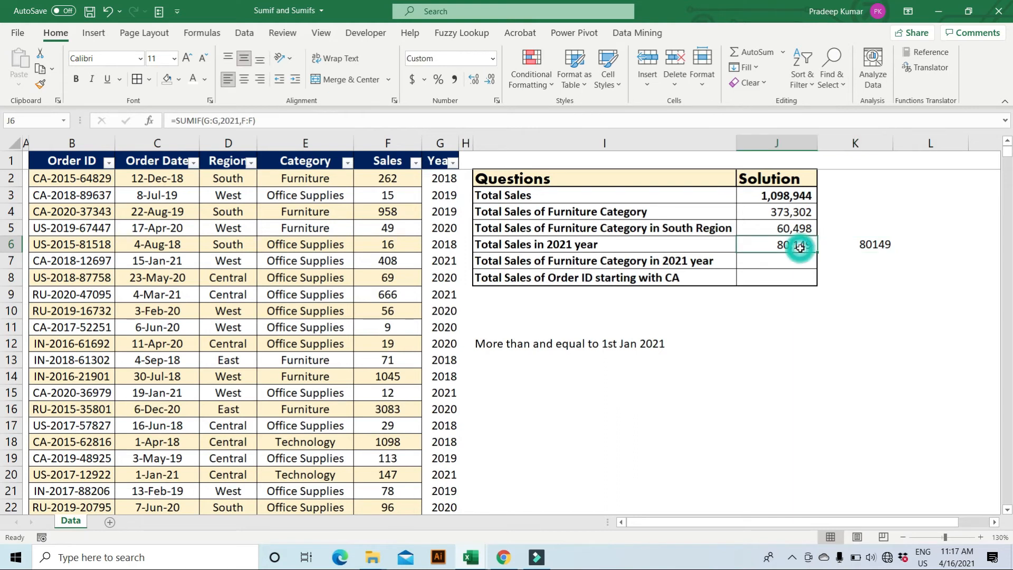
{"action": "left_click", "coordinate": [440, 143]}
{"action": "left_click", "coordinate": [861, 243]}
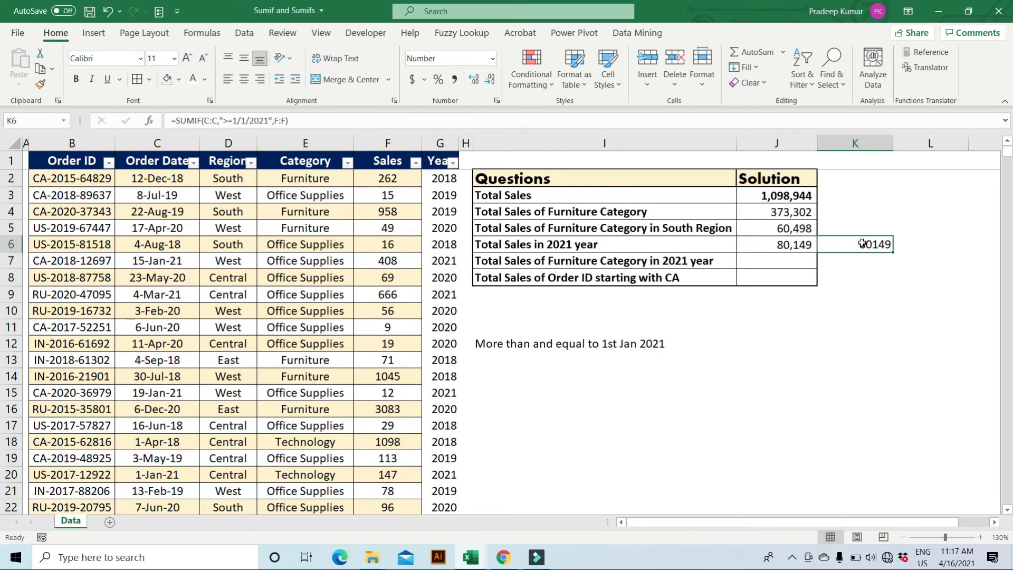
{"action": "left_click", "coordinate": [165, 145]}
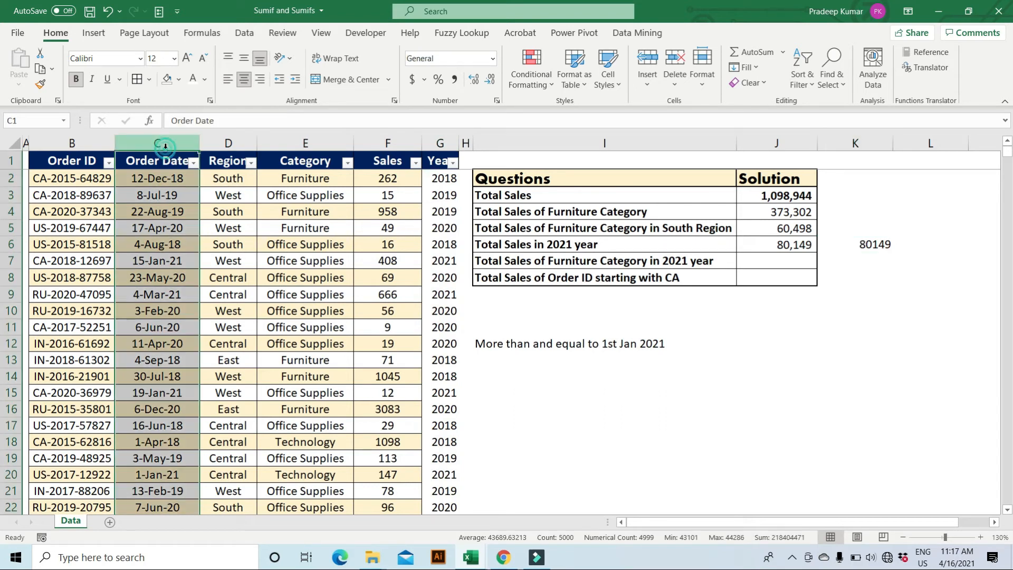
{"action": "double_click", "coordinate": [857, 243]}
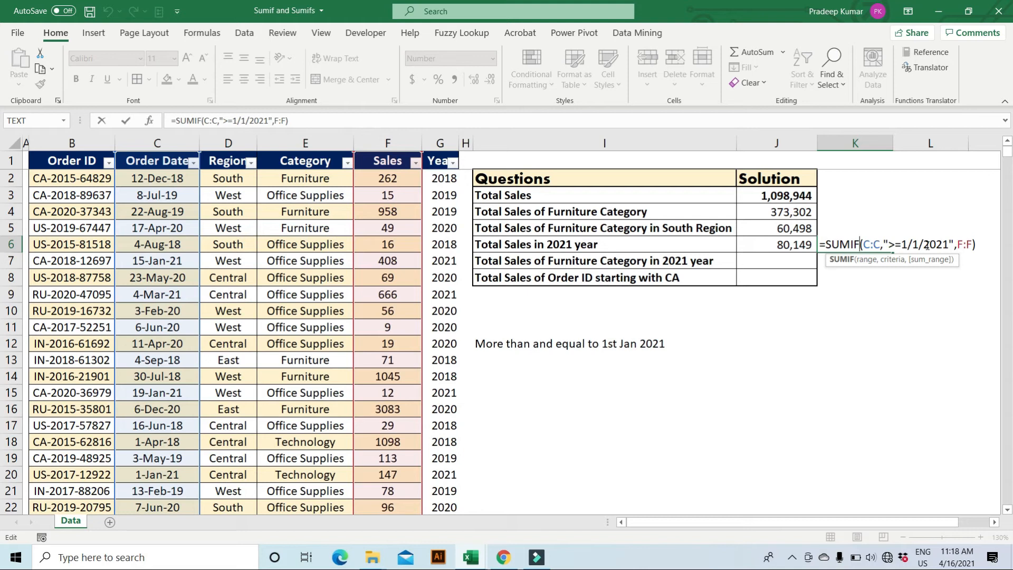
{"action": "key", "text": "Return"}
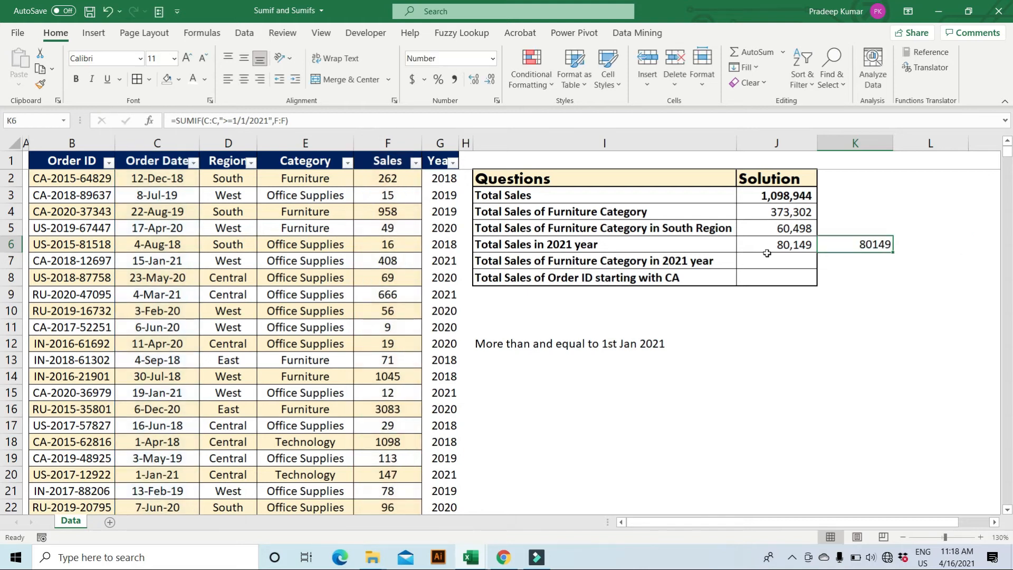
Narrow column I slightly and start a SUMIFS formula in J7 with the Sales column F:F as its sum range
{"action": "left_click", "coordinate": [771, 262]}
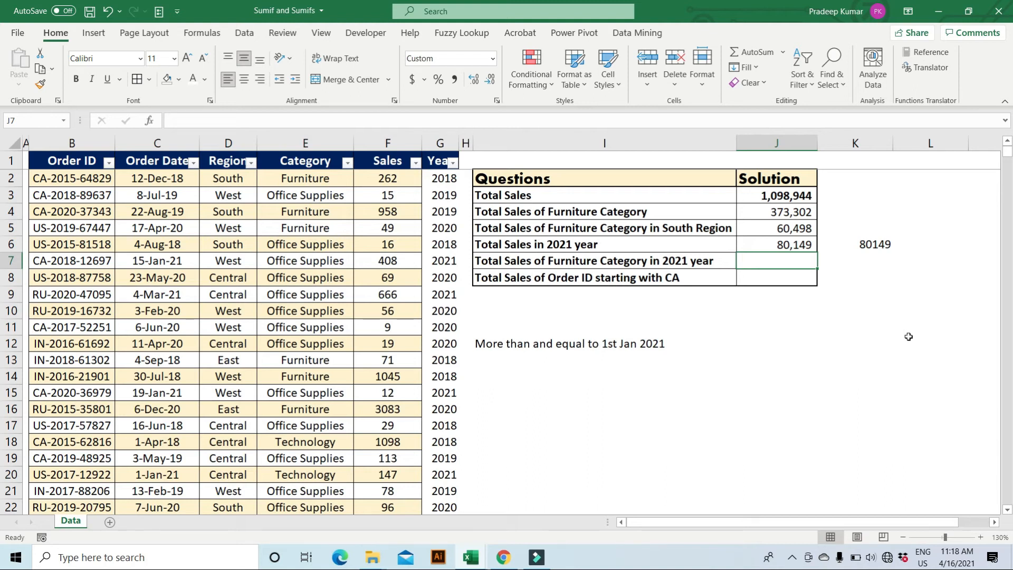
{"action": "left_click", "coordinate": [330, 143]}
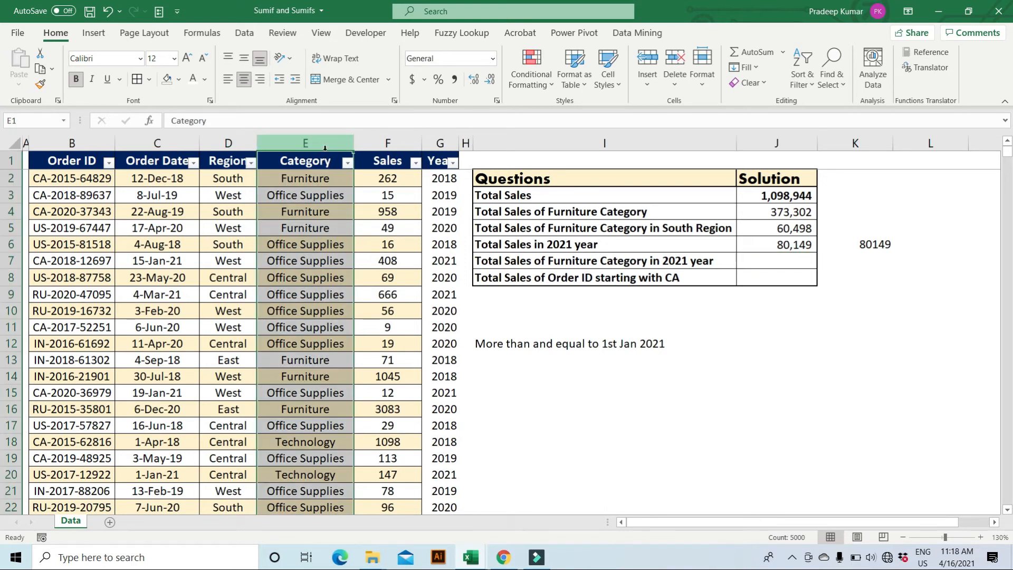
{"action": "left_click", "coordinate": [165, 142]}
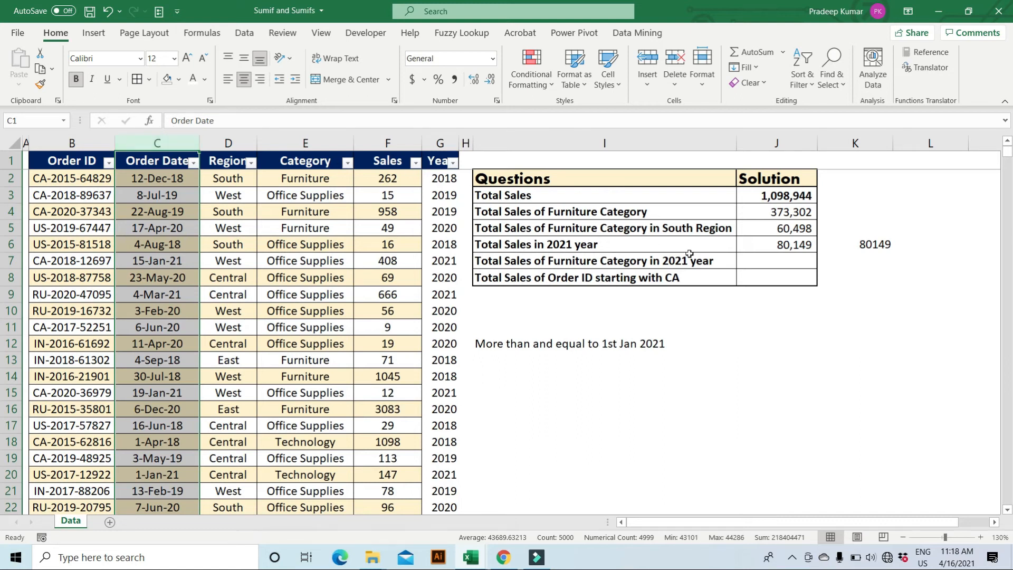
{"action": "left_click", "coordinate": [444, 141]}
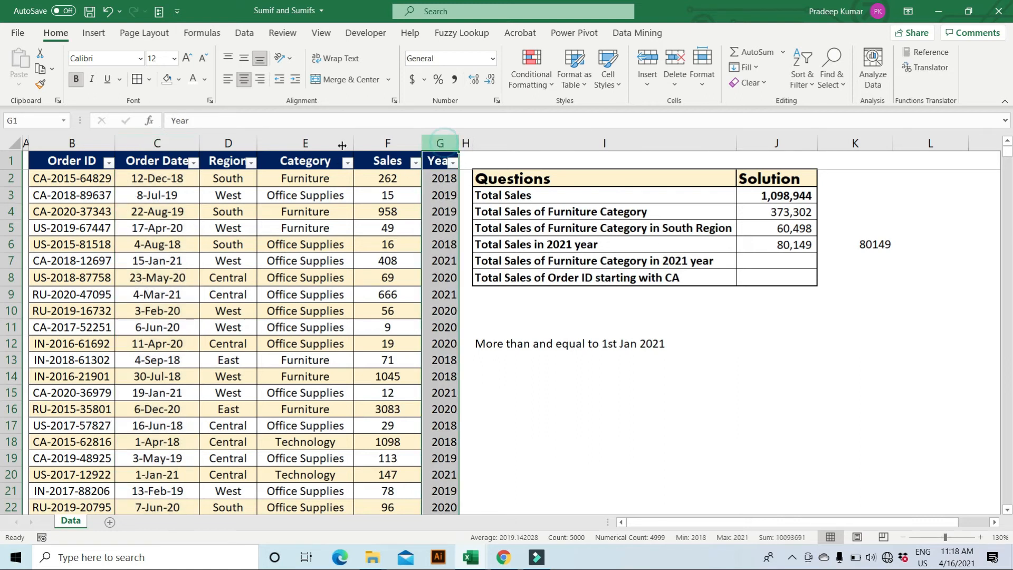
{"action": "left_click", "coordinate": [139, 142]}
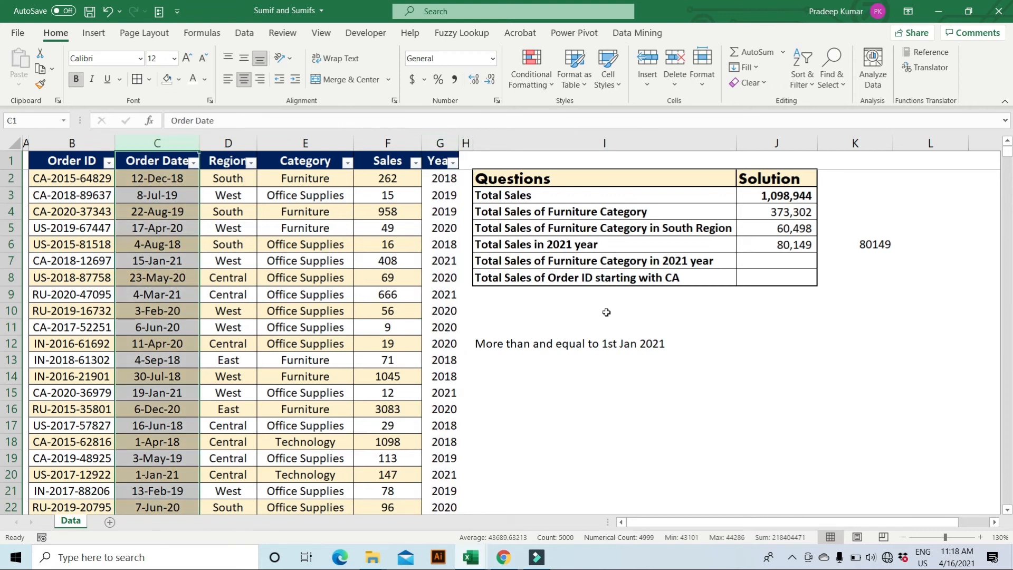
{"action": "left_click_drag", "start_coordinate": [737, 143], "coordinate": [719, 143]}
{"action": "left_click", "coordinate": [737, 264]}
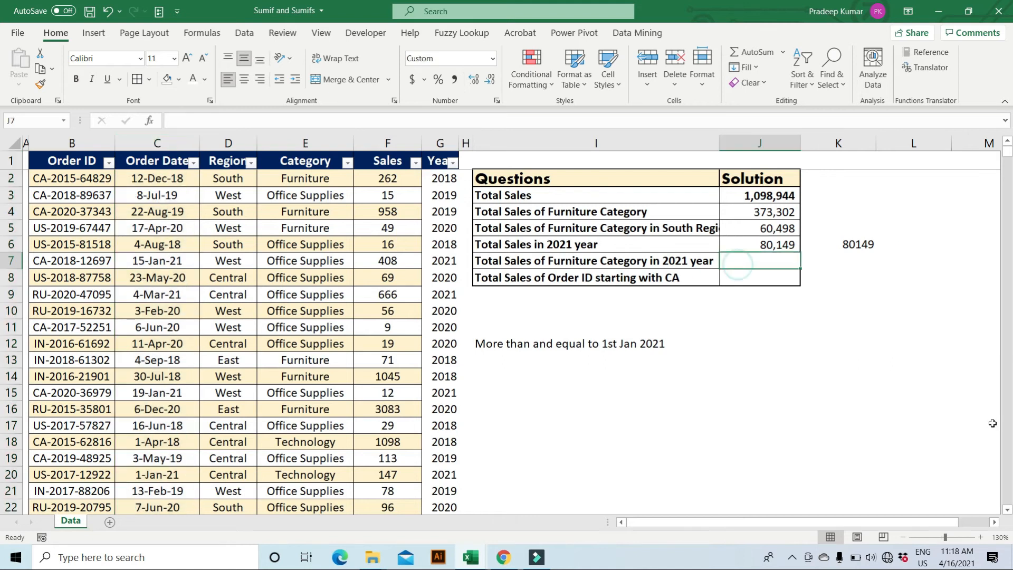
{"action": "type", "text": "=sumifs"}
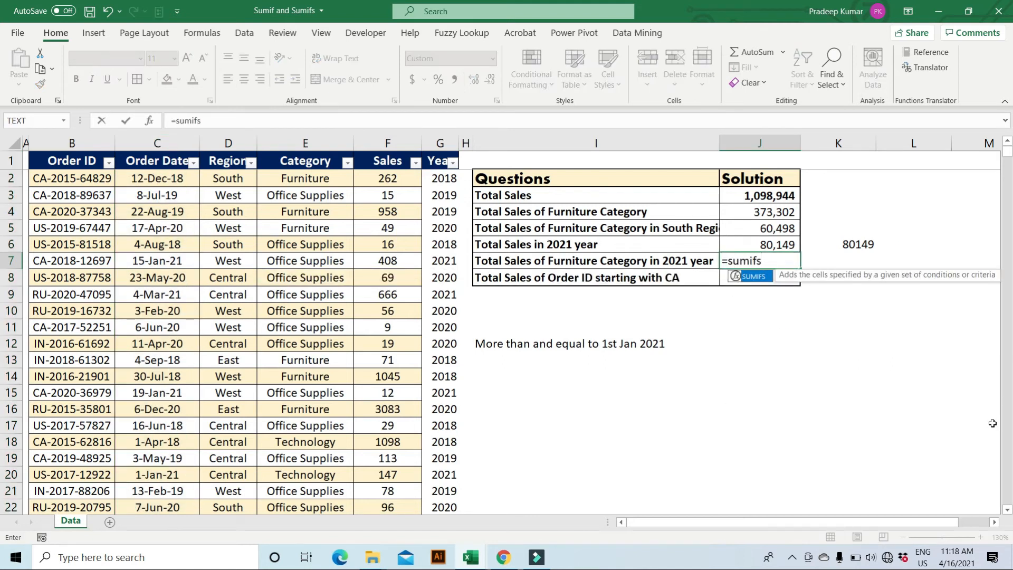
{"action": "key", "text": "Tab"}
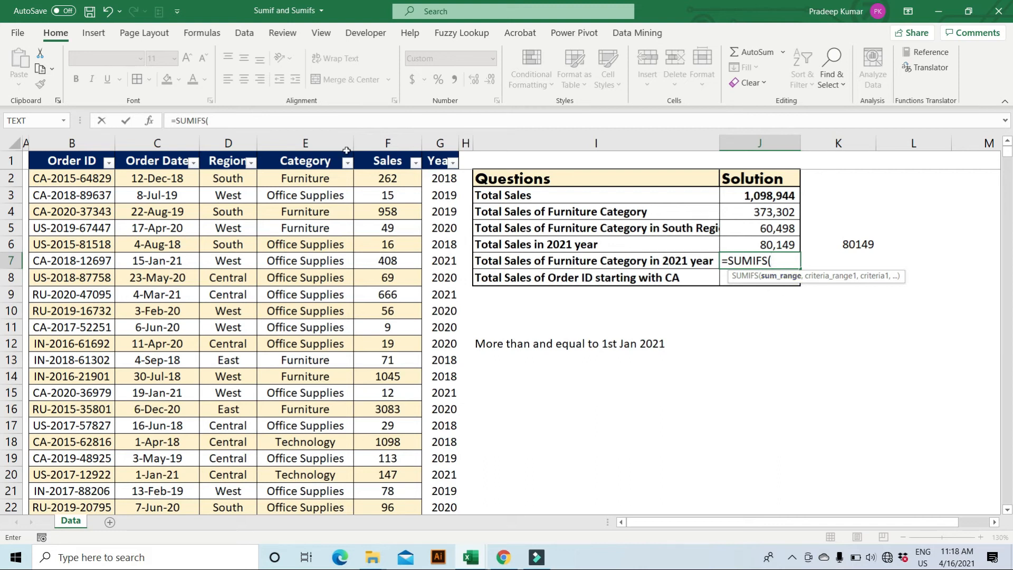
{"action": "left_click", "coordinate": [380, 145]}
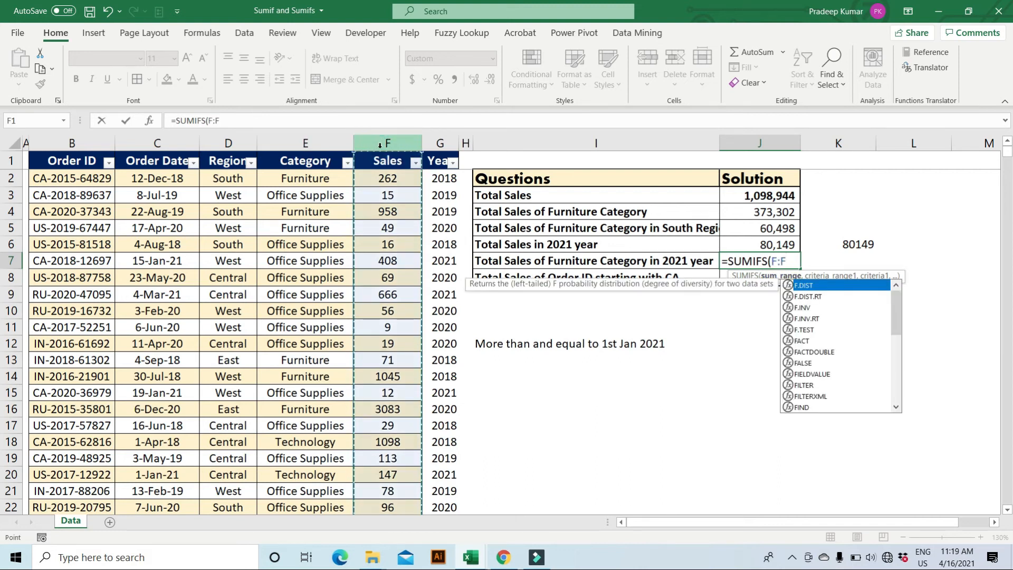
{"action": "type", "text": ","}
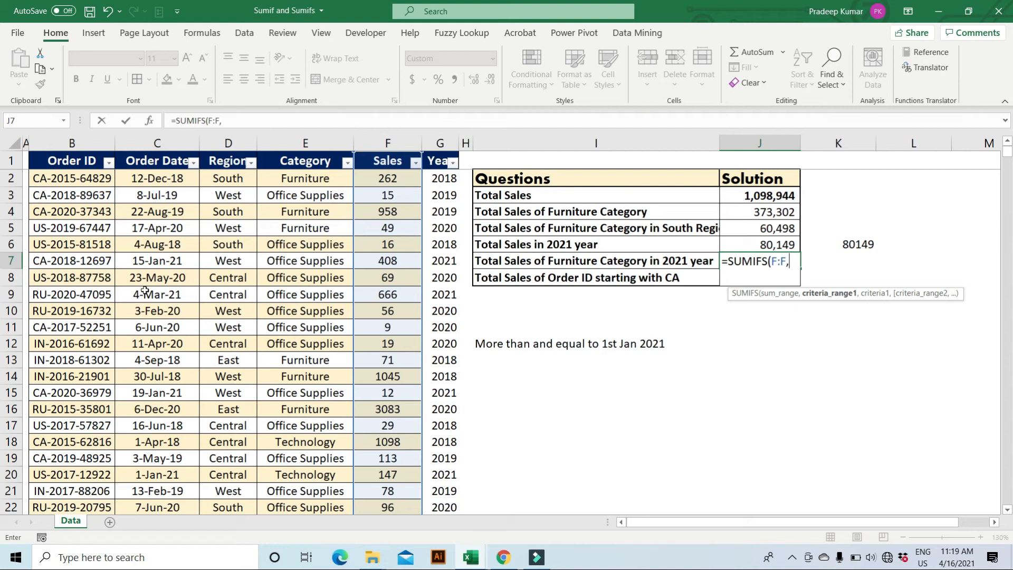
Add the Order Date column C:C with the criterion ">=1/1/2021" as the first condition of the SUMIFS formula in J7
{"action": "left_click", "coordinate": [159, 143]}
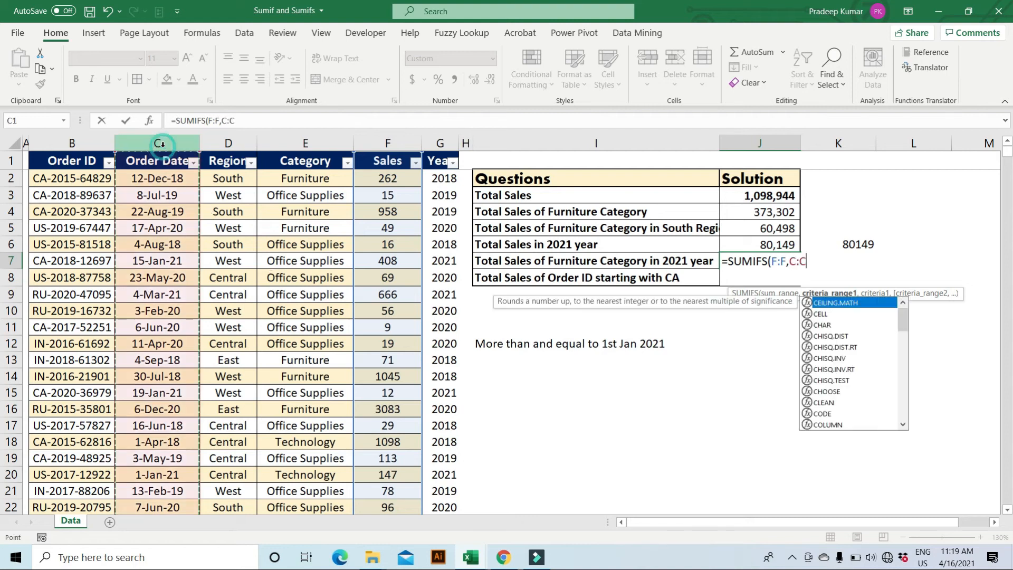
{"action": "type", "text": ","}
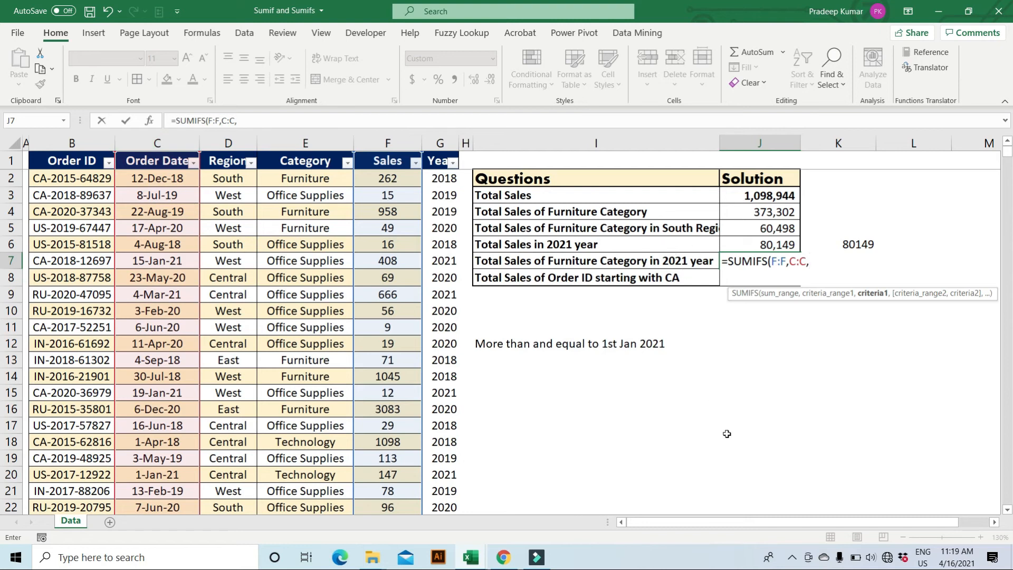
{"action": "type", "text": "\">=1/1/2021\","}
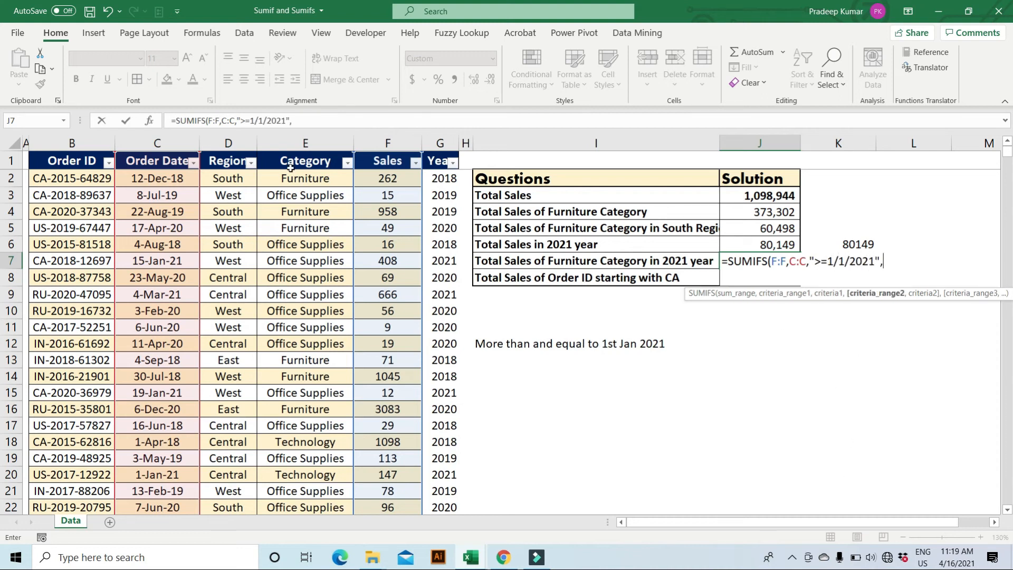
Add the Category column E:E with the criterion "Furniture" as the second condition and complete the SUMIFS formula in J7
{"action": "left_click", "coordinate": [297, 141]}
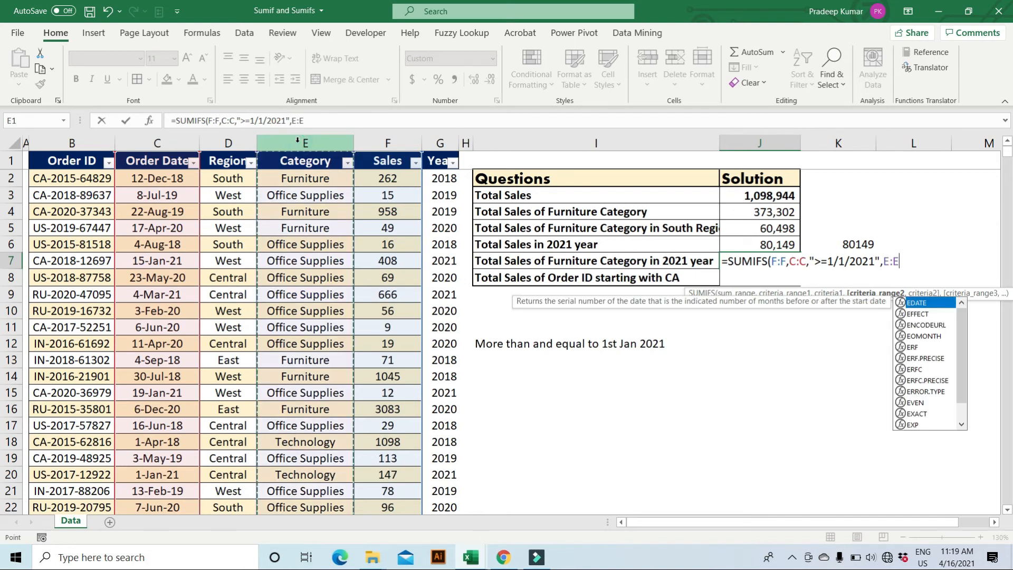
{"action": "type", "text": ","}
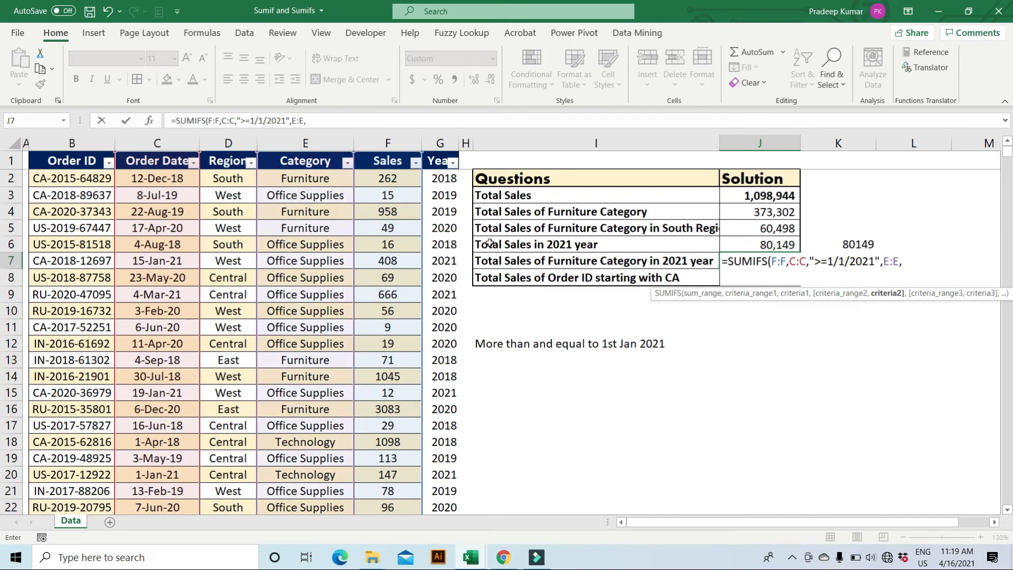
{"action": "type", "text": "\"Furniture\")"}
{"action": "key", "text": "Return"}
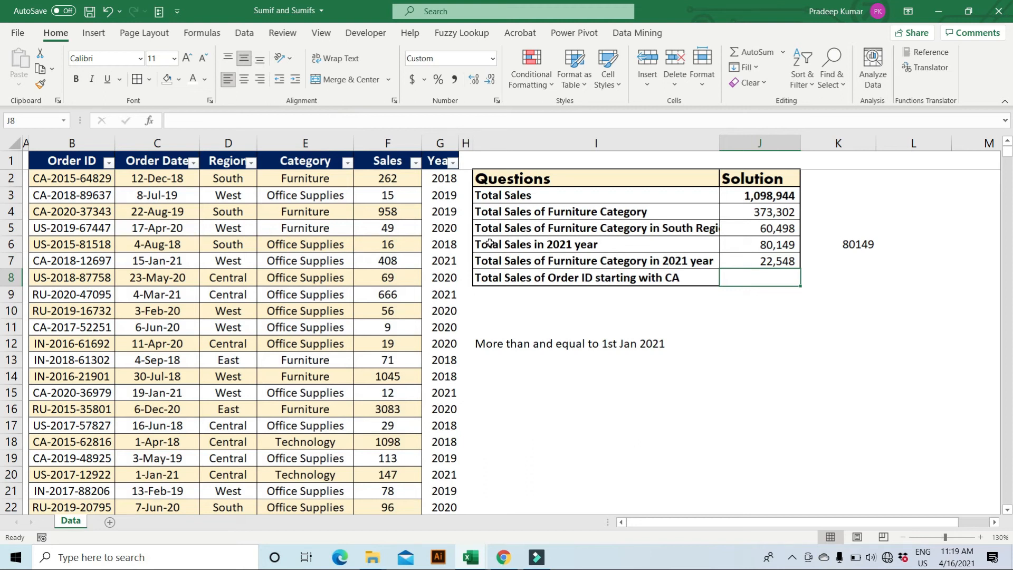
Review the SUMIFS formula in J7 against the Category column and the question in I7
{"action": "left_click_drag", "start_coordinate": [786, 199], "coordinate": [784, 275]}
{"action": "left_click", "coordinate": [778, 261]}
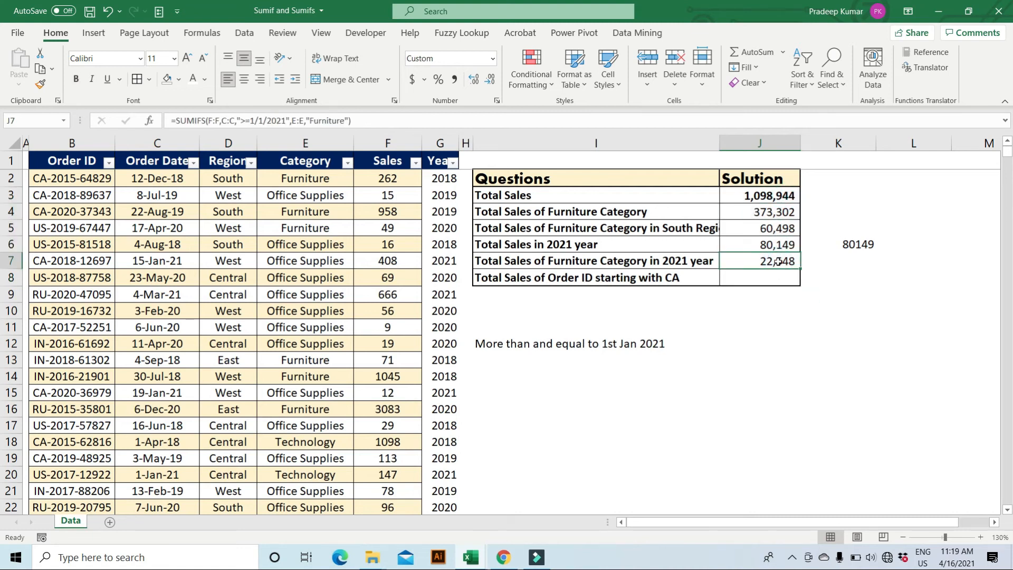
{"action": "left_click", "coordinate": [284, 160]}
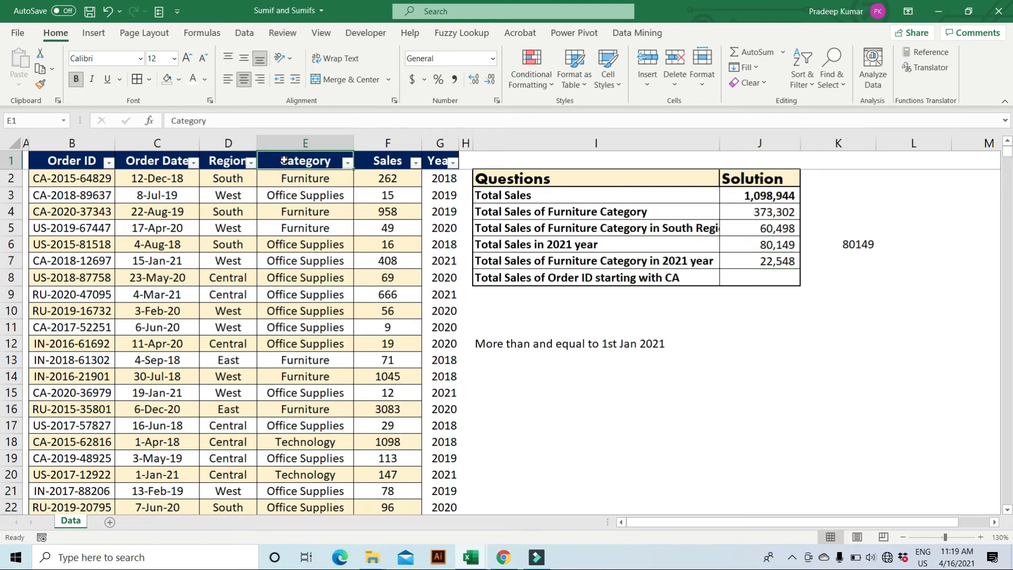
{"action": "left_click_drag", "start_coordinate": [544, 261], "coordinate": [755, 261]}
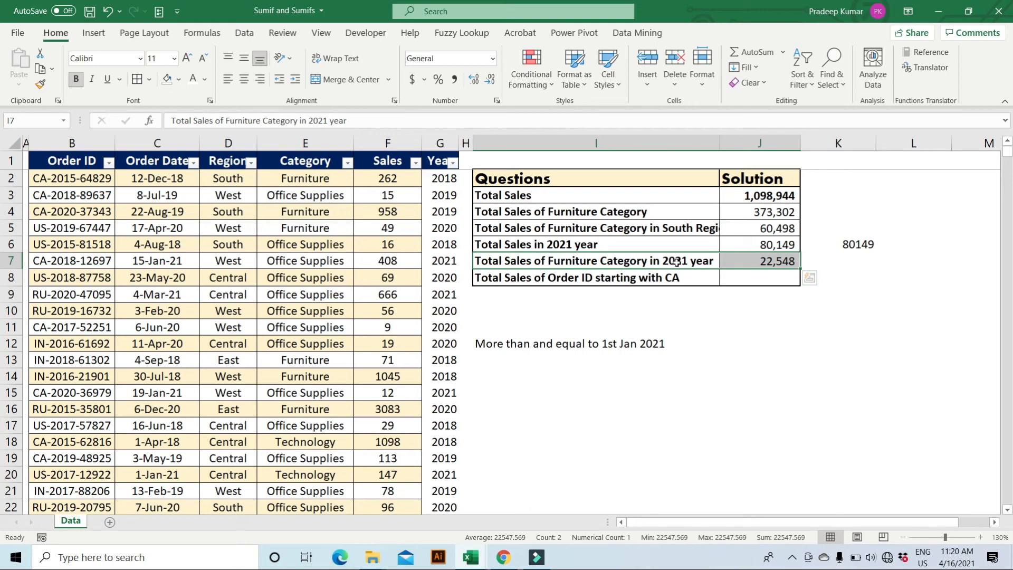
{"action": "left_click", "coordinate": [575, 262]}
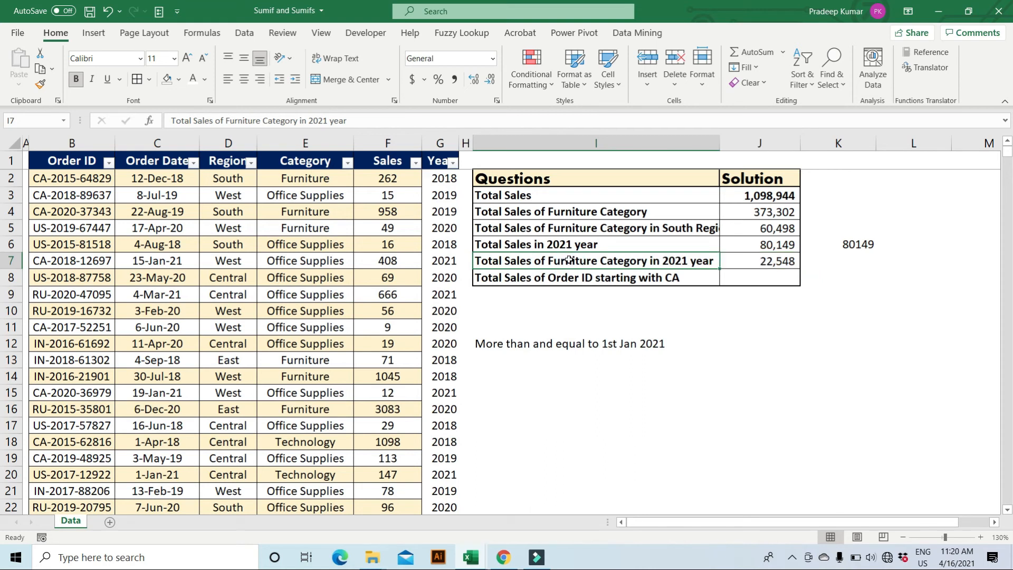
Filter the Order Date column to show only 2021
{"action": "left_click", "coordinate": [152, 160]}
{"action": "left_click", "coordinate": [195, 165]}
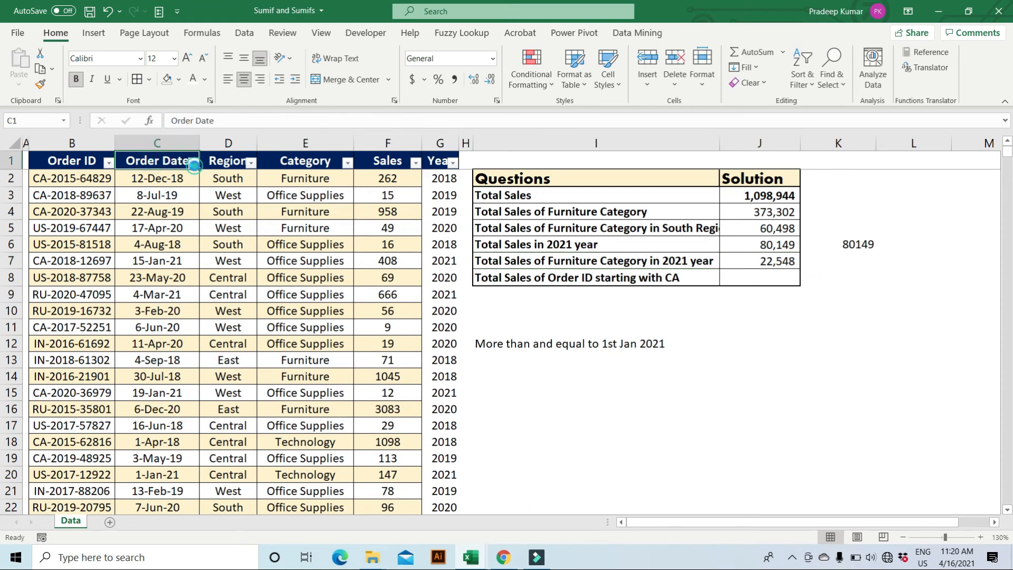
{"action": "left_click", "coordinate": [58, 320]}
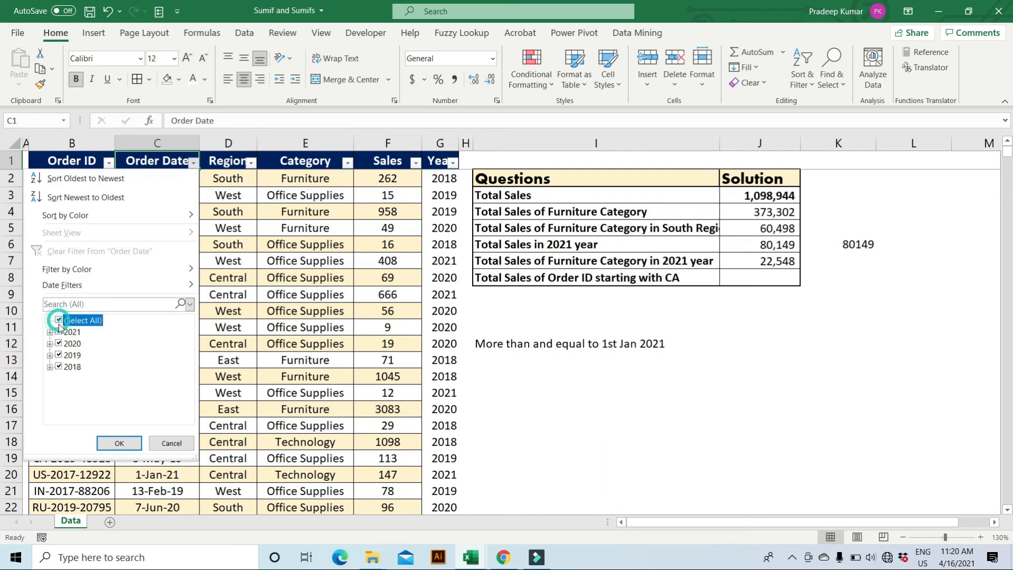
{"action": "left_click", "coordinate": [58, 332]}
{"action": "left_click", "coordinate": [114, 443]}
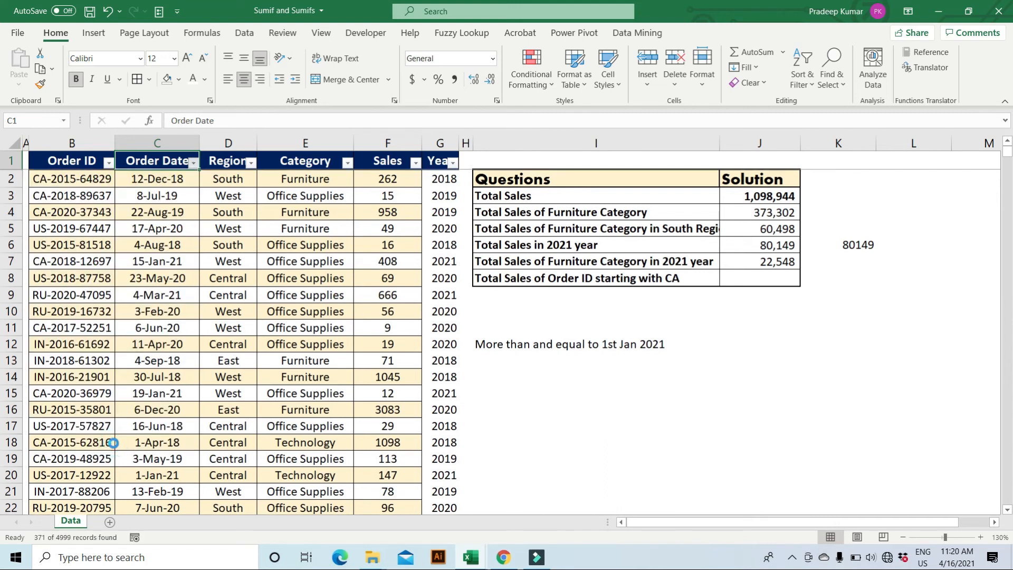
Filter the Category column to show only Furniture
{"action": "left_click", "coordinate": [323, 158]}
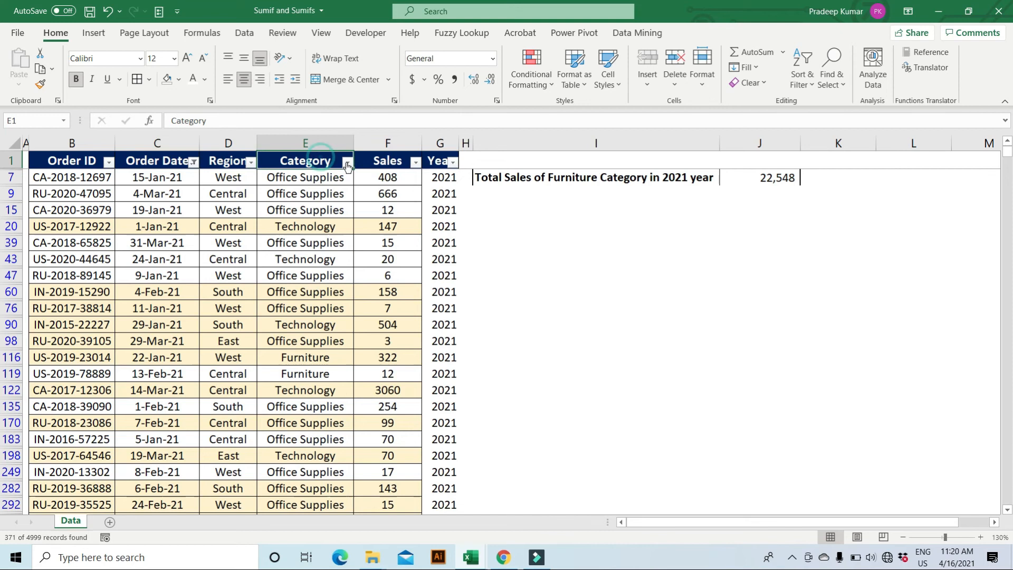
{"action": "left_click", "coordinate": [347, 162]}
{"action": "left_click", "coordinate": [213, 318]}
{"action": "left_click", "coordinate": [214, 330]}
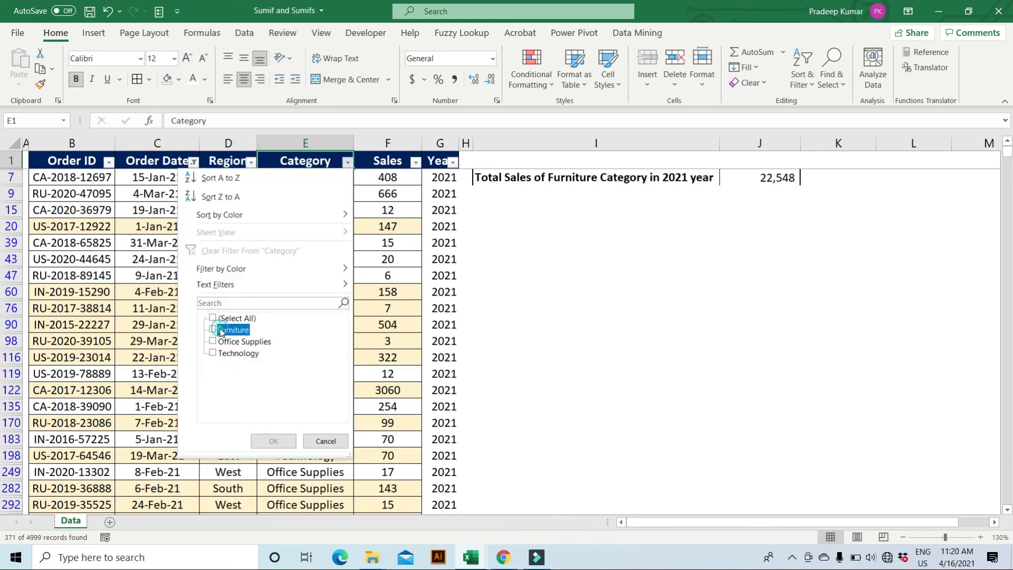
{"action": "left_click", "coordinate": [269, 441]}
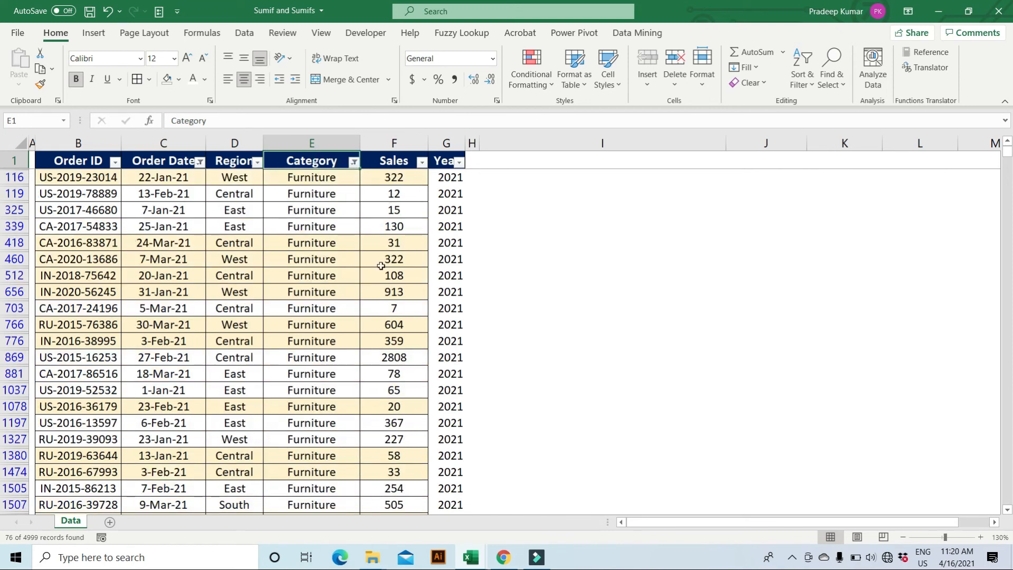
Check the sum of the filtered Sales column, remove the filters from the data, and compare it with the total in J7
{"action": "left_click", "coordinate": [392, 136]}
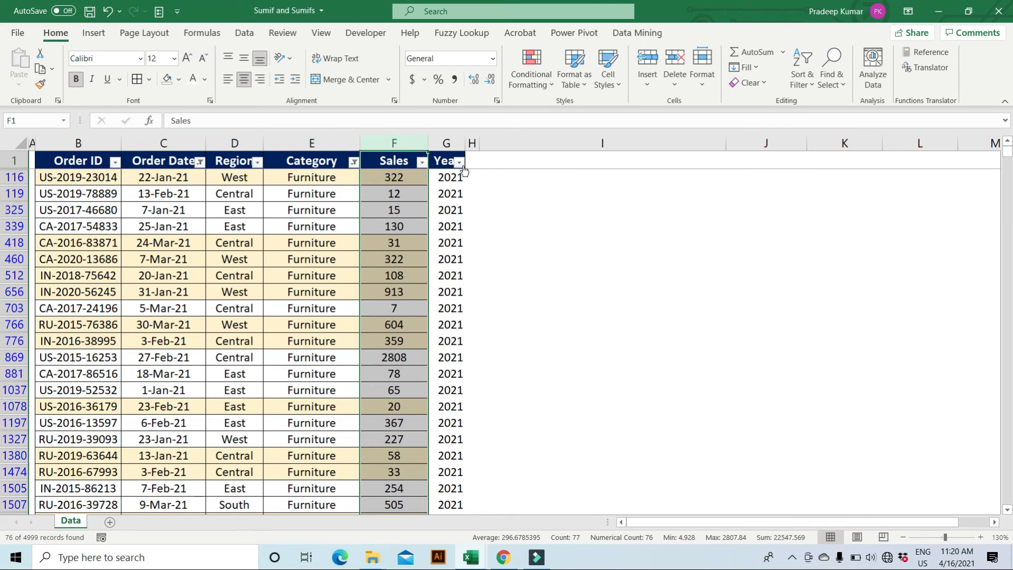
{"action": "left_click", "coordinate": [446, 158]}
{"action": "key", "text": "ctrl+shift+l"}
{"action": "key", "text": "Down"}
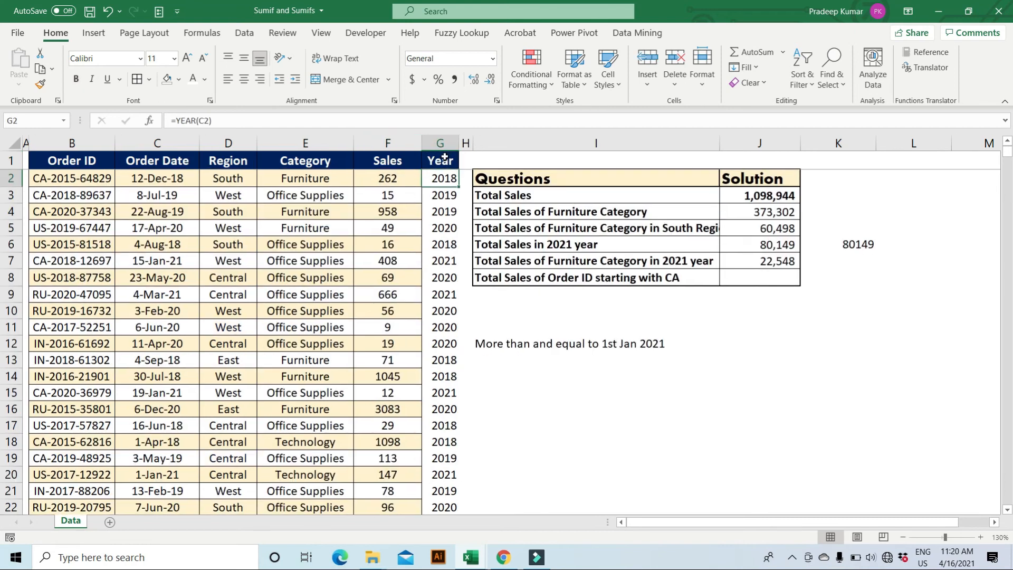
{"action": "left_click", "coordinate": [779, 262]}
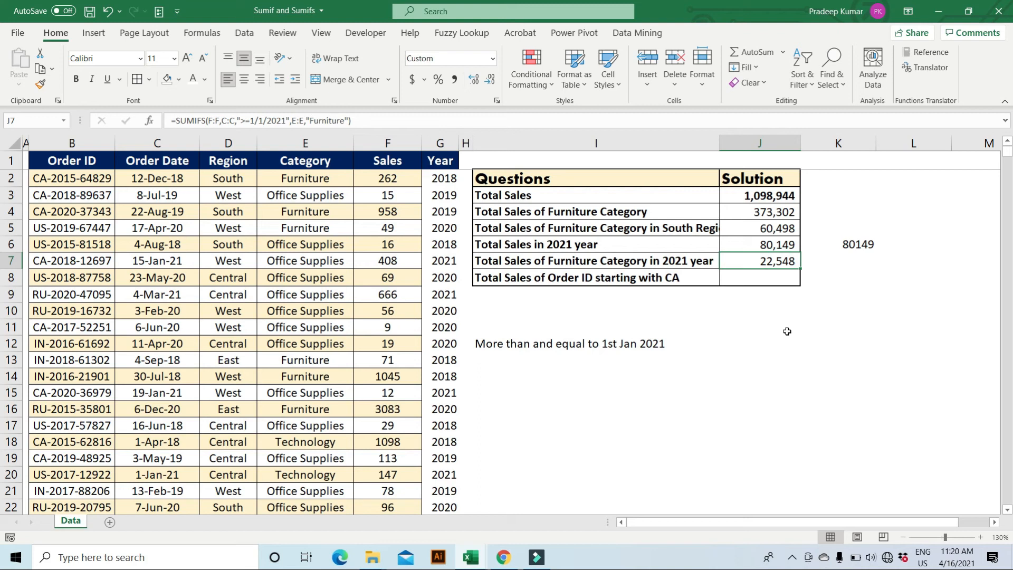
Review the Solution cells, the Order ID column and the question in I8 about order IDs starting with CA
{"action": "left_click_drag", "start_coordinate": [779, 196], "coordinate": [778, 270]}
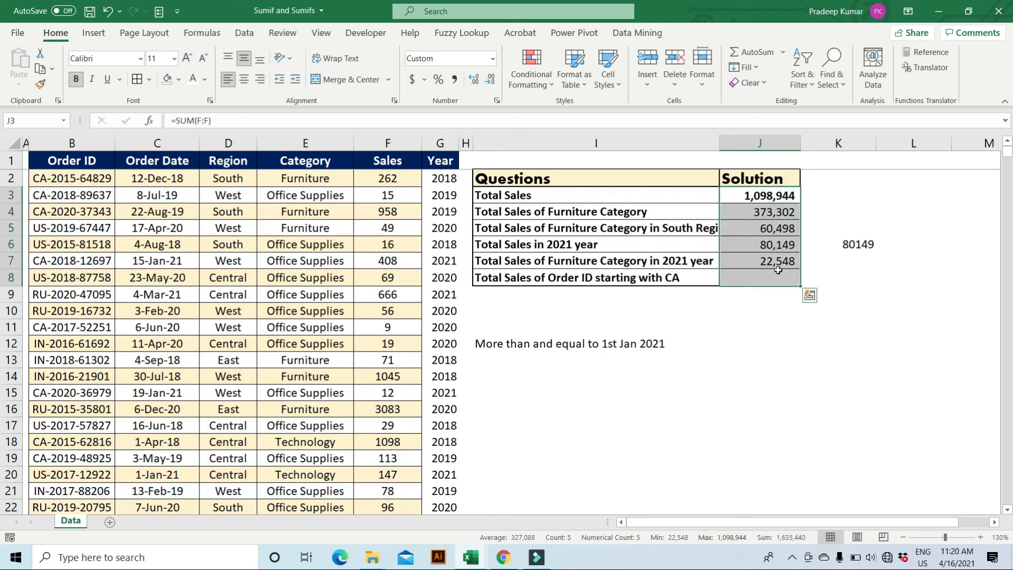
{"action": "left_click", "coordinate": [777, 262]}
{"action": "left_click", "coordinate": [774, 275]}
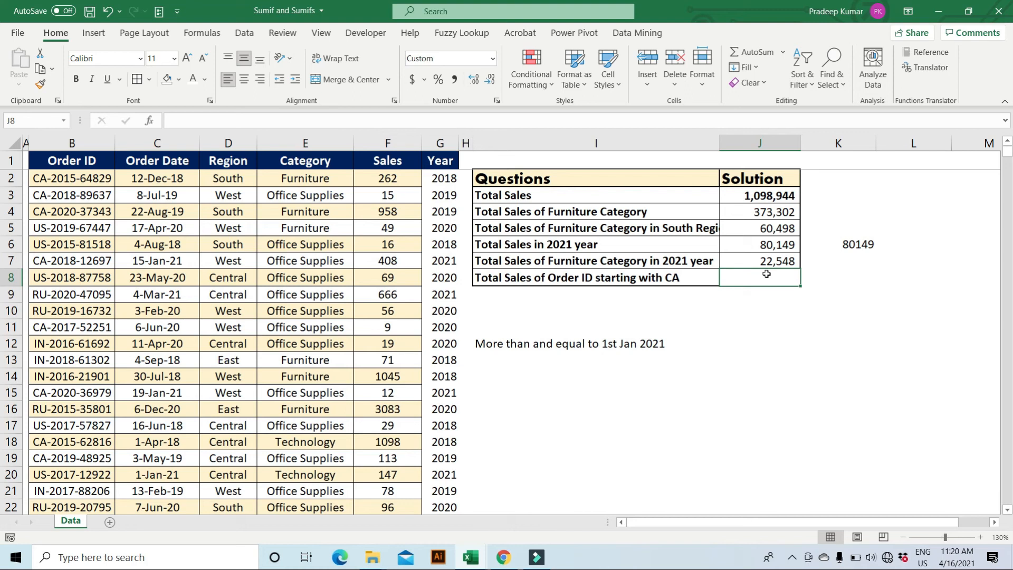
{"action": "left_click", "coordinate": [68, 139]}
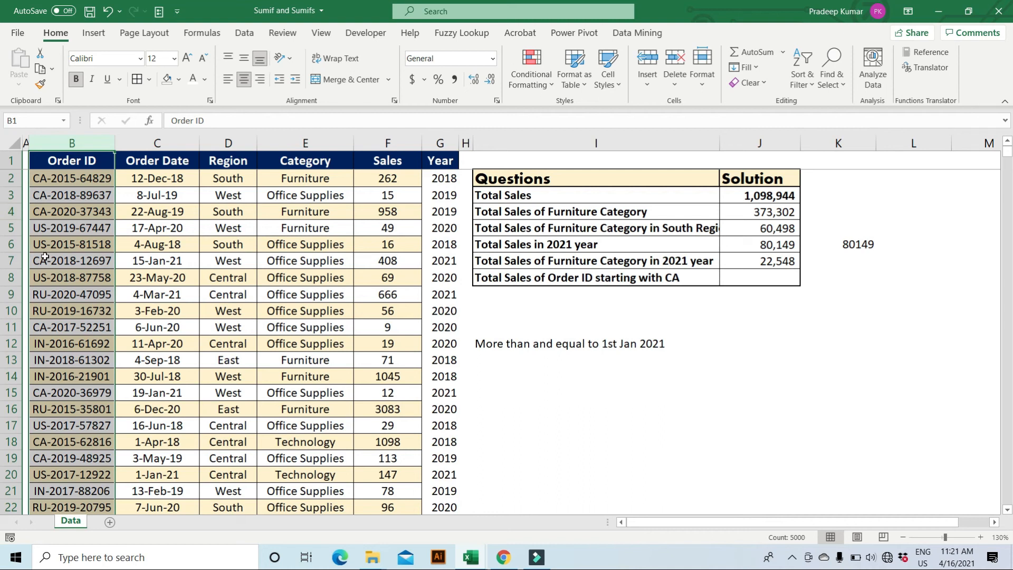
{"action": "left_click", "coordinate": [752, 274]}
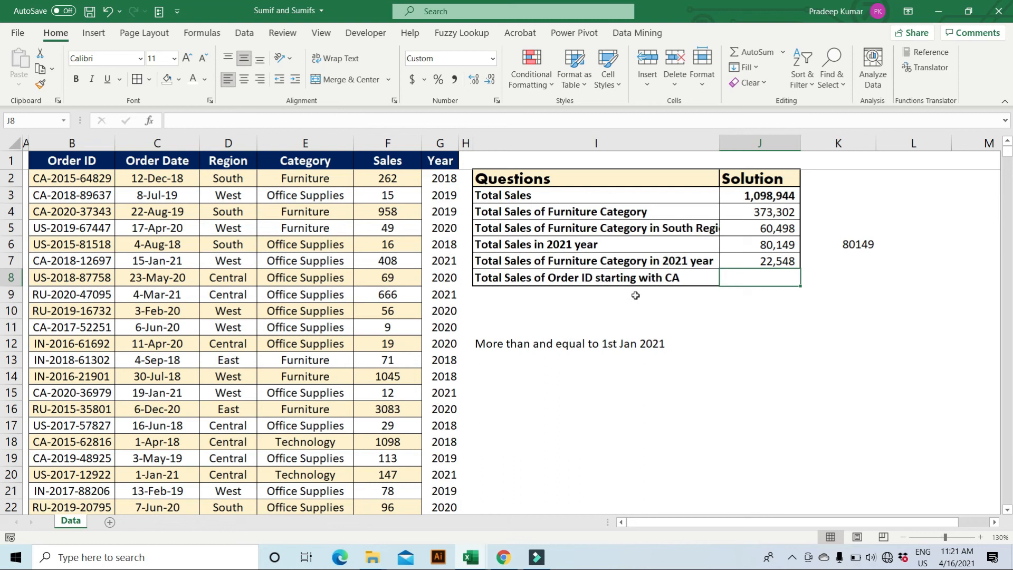
{"action": "left_click", "coordinate": [651, 280]}
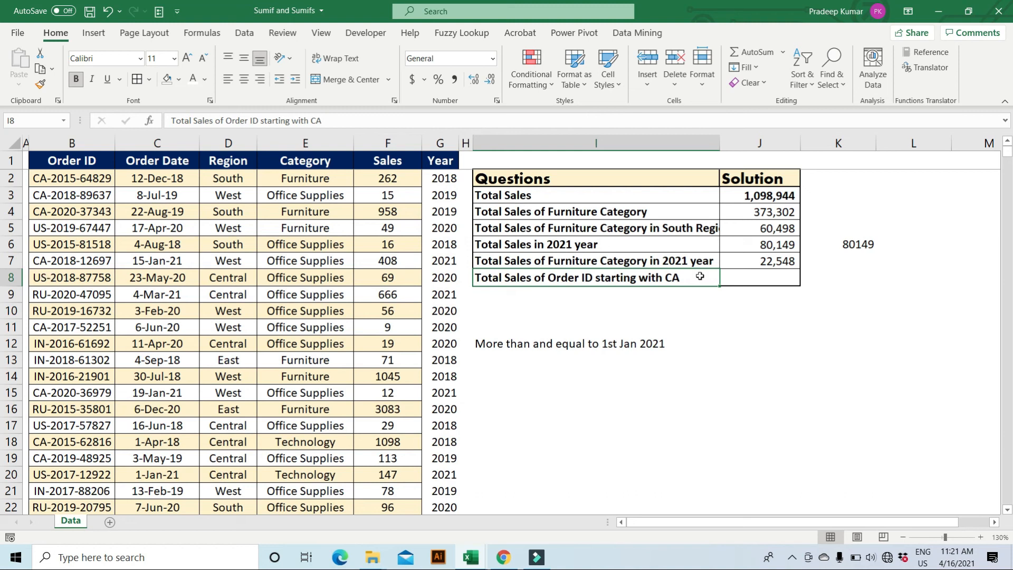
Enter a SUMIF formula in J8 with range B:B, criterion "CA" and sum range F:F
{"action": "left_click", "coordinate": [740, 277]}
{"action": "type", "text": "=sumif"}
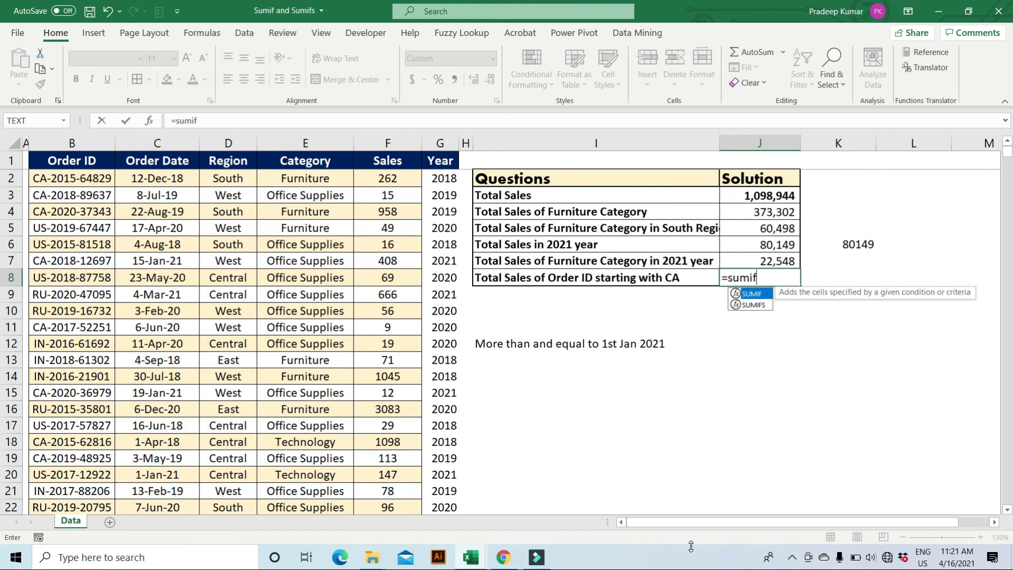
{"action": "key", "text": "Tab"}
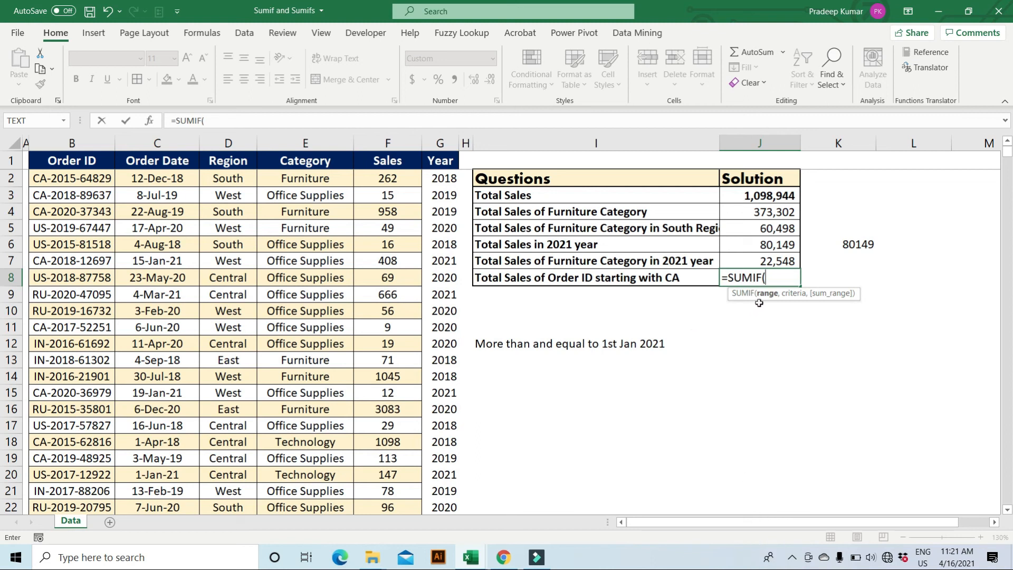
{"action": "left_click", "coordinate": [78, 140]}
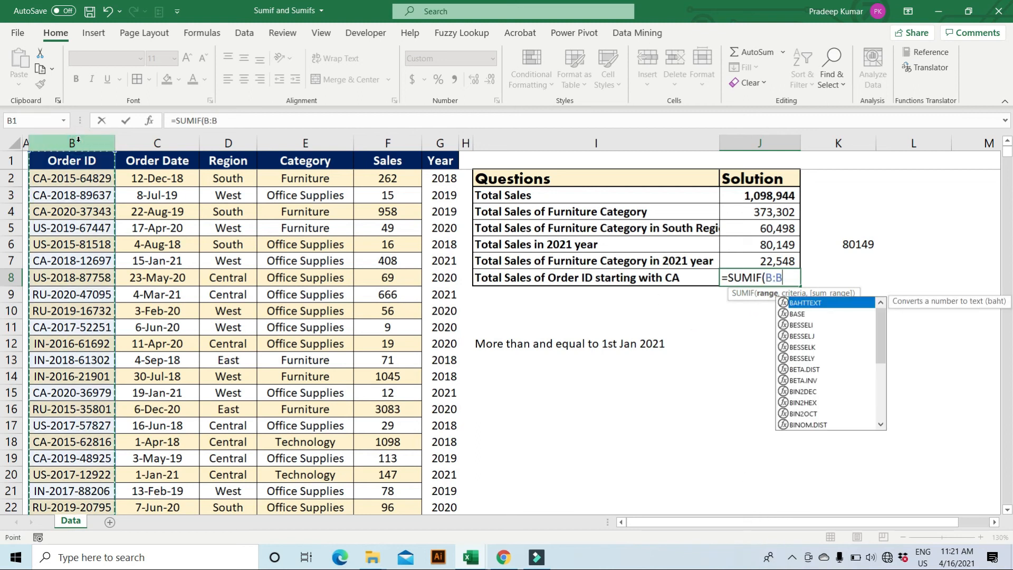
{"action": "type", "text": ",\"CA"}
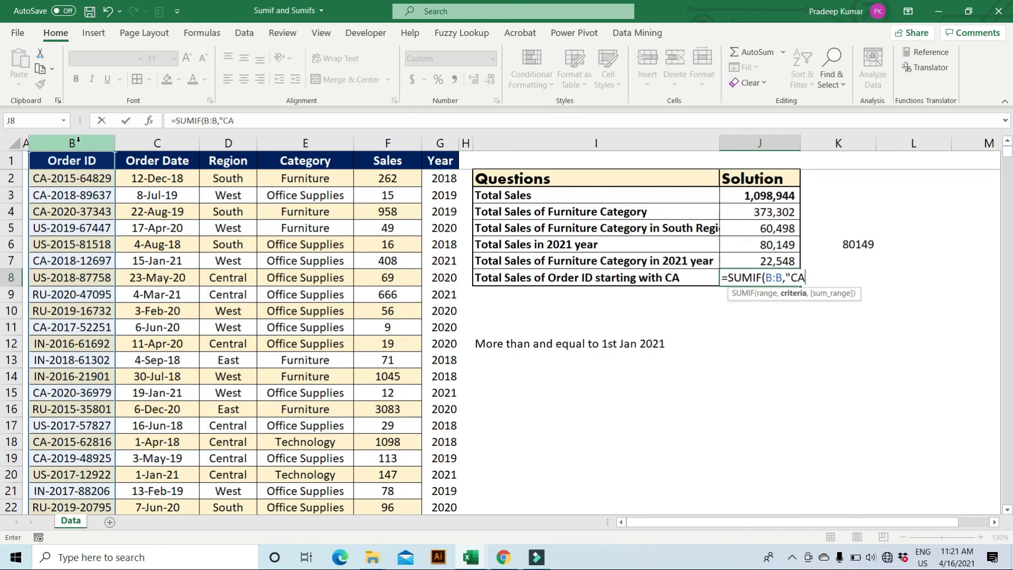
{"action": "type", "text": "\","}
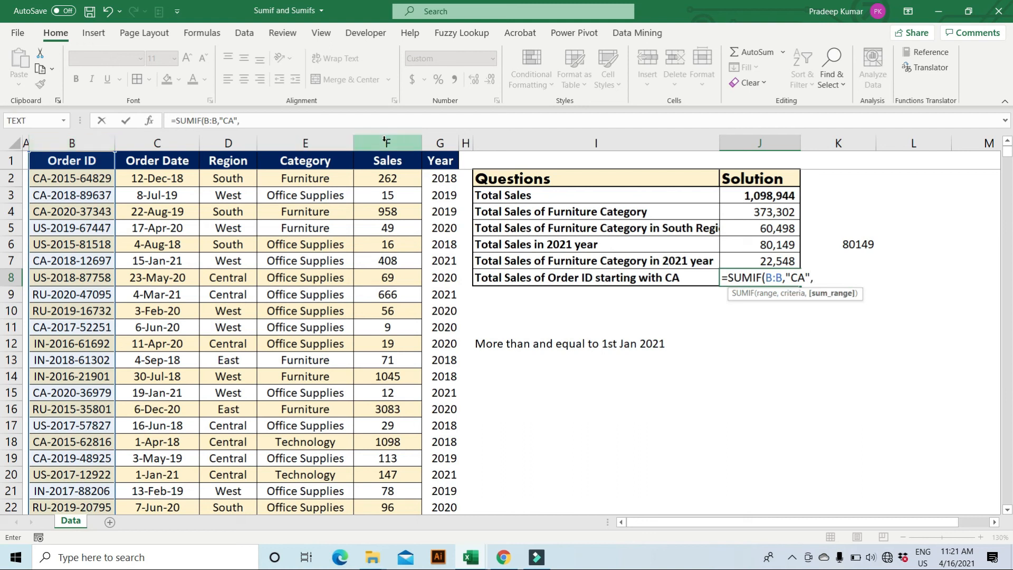
{"action": "left_click", "coordinate": [388, 143]}
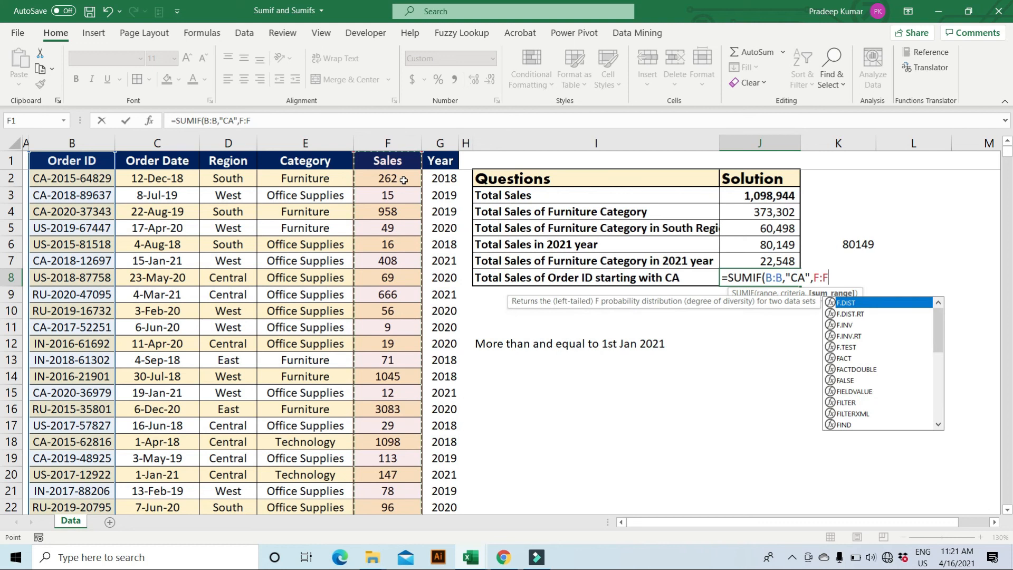
{"action": "type", "text": ")"}
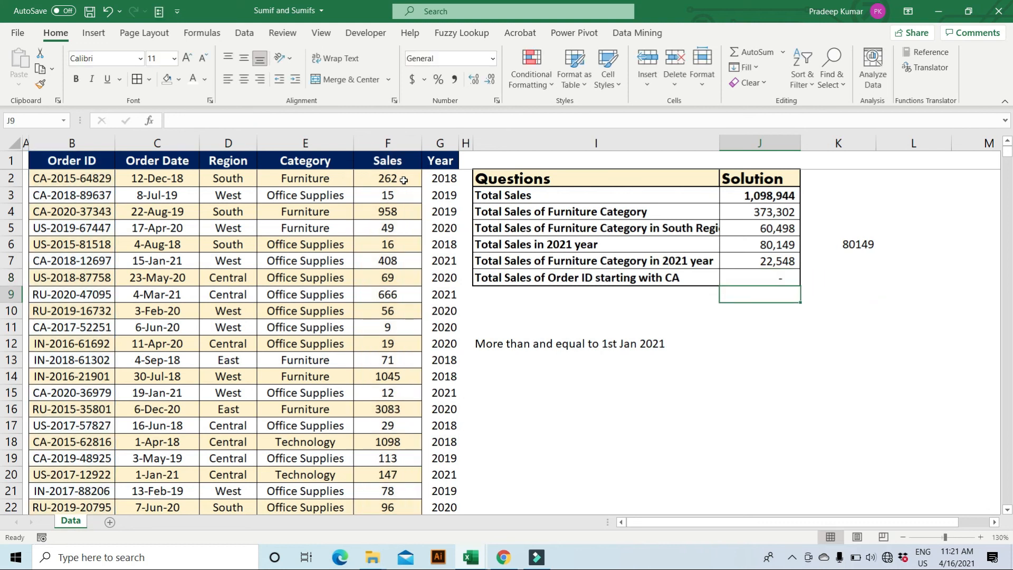
Change the SUMIF criterion in J8 to the wildcard "CA*" so it matches order IDs starting with CA
{"action": "double_click", "coordinate": [773, 274]}
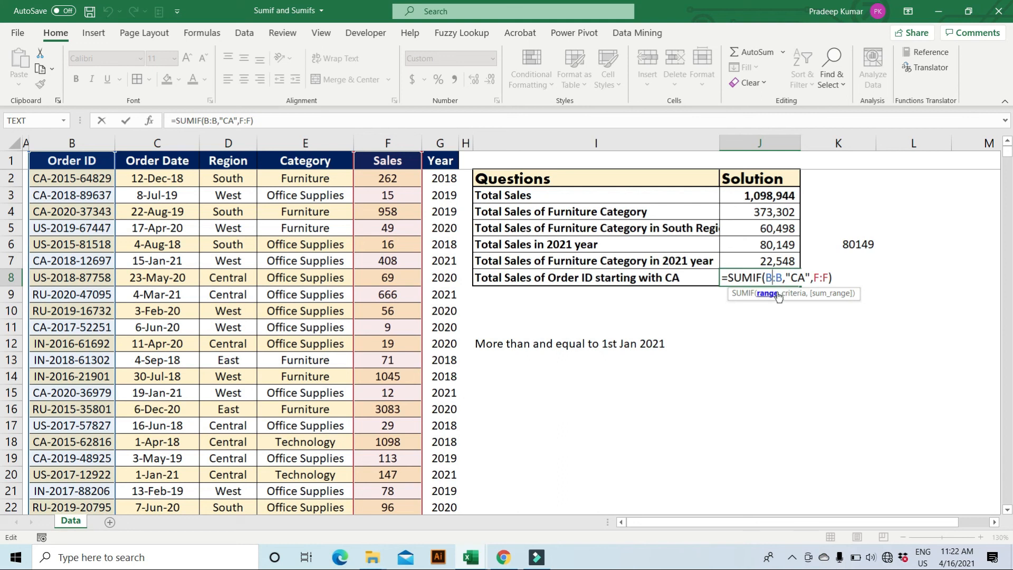
{"action": "left_click", "coordinate": [806, 275]}
{"action": "type", "text": "*"}
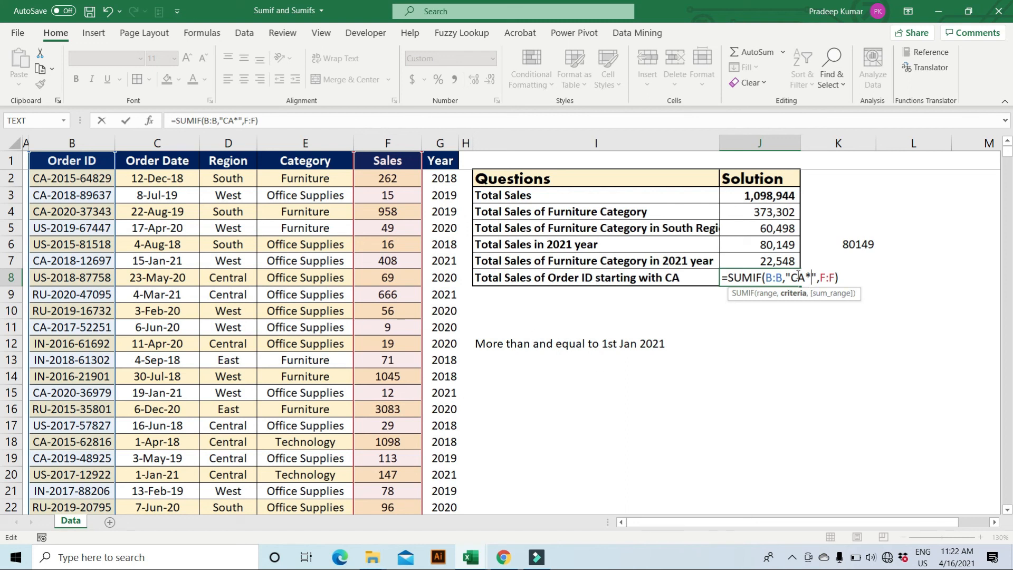
{"action": "left_click", "coordinate": [809, 276]}
{"action": "double_click", "coordinate": [809, 276]}
{"action": "left_click", "coordinate": [791, 277]}
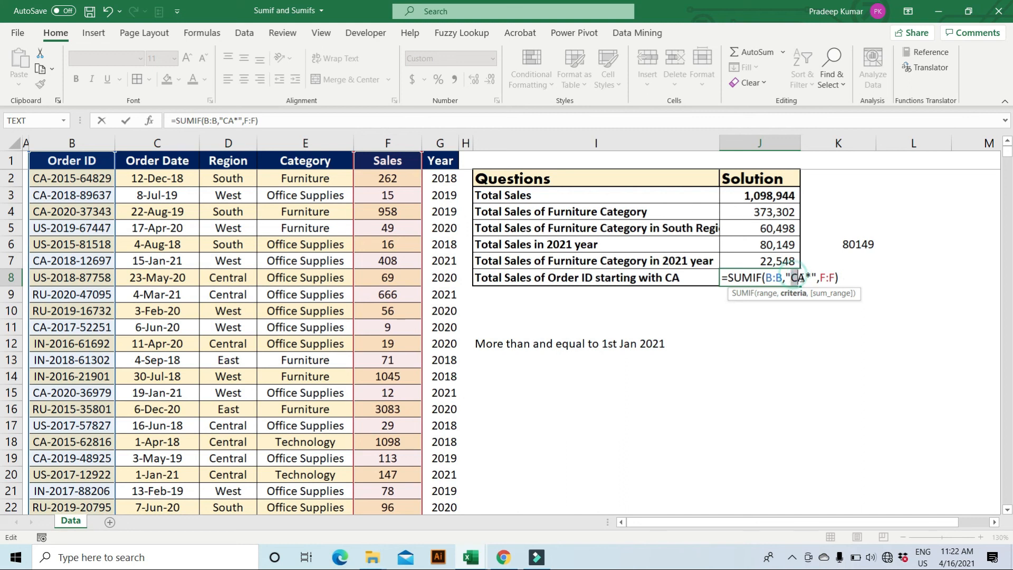
{"action": "left_click", "coordinate": [841, 277]}
{"action": "key", "text": "Return"}
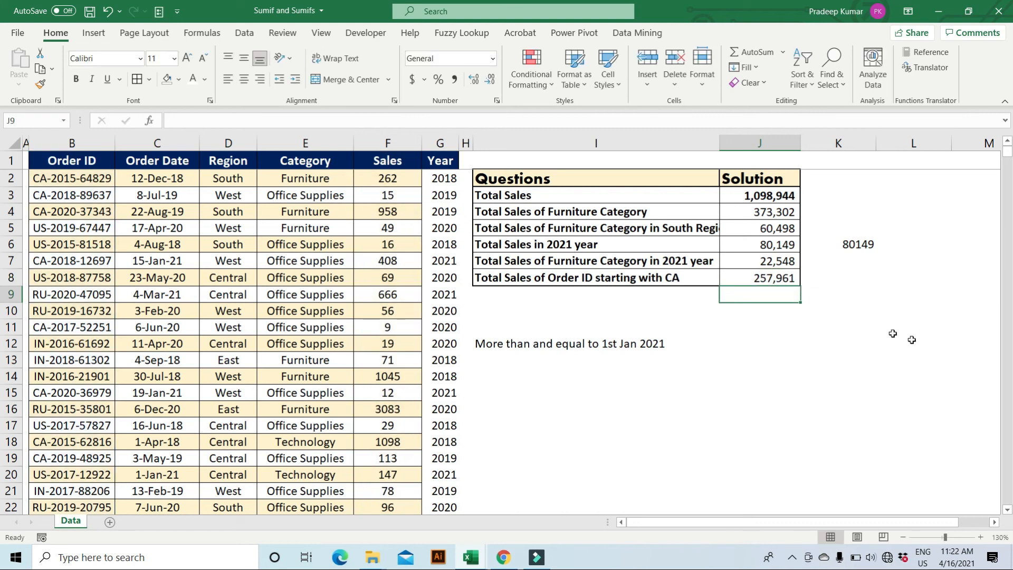
Turn on filters and filter the Order ID column to the results of the search CA*
{"action": "left_click", "coordinate": [243, 161]}
{"action": "key", "text": "ctrl+shift+l"}
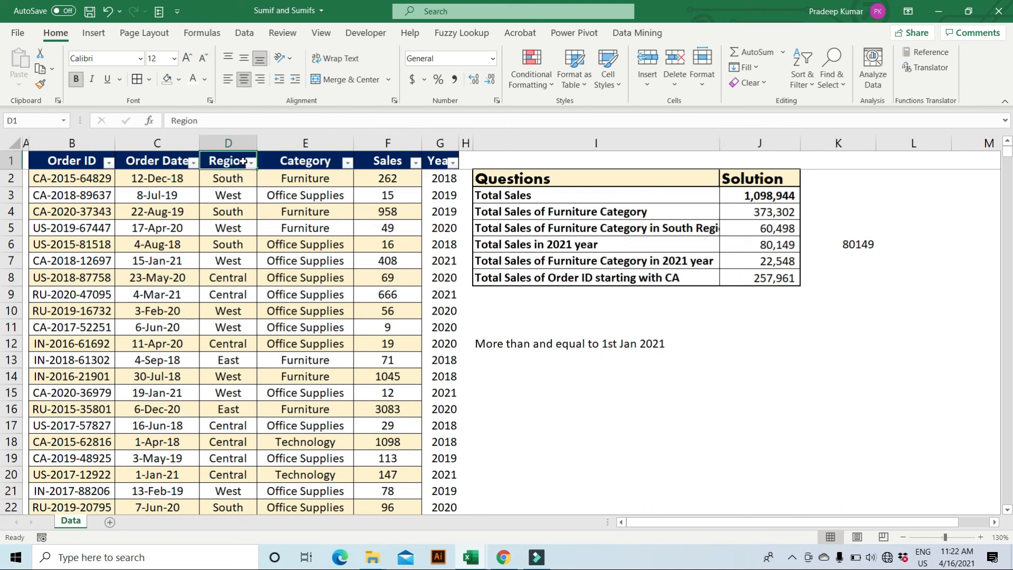
{"action": "left_click", "coordinate": [107, 161]}
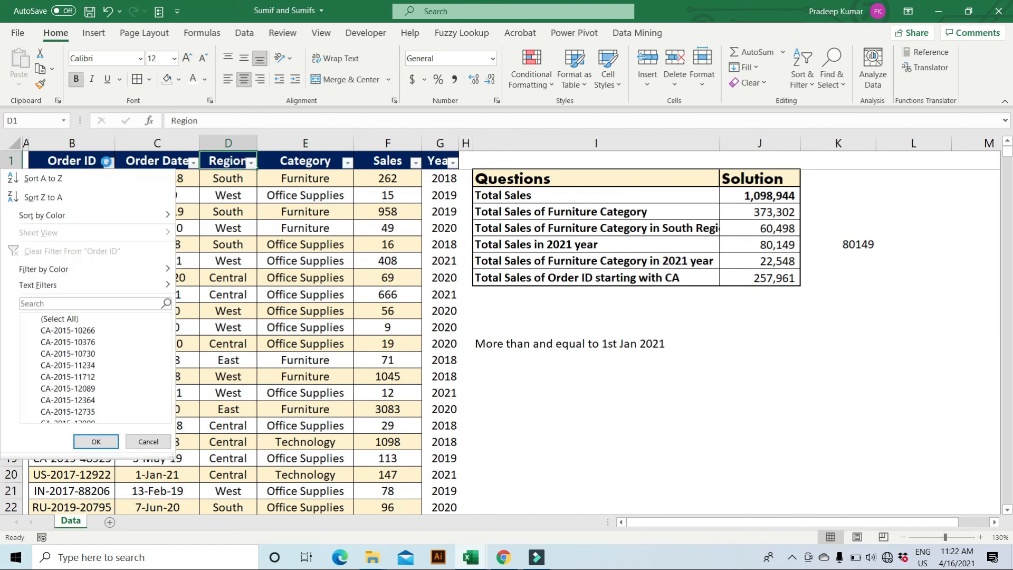
{"action": "left_click", "coordinate": [63, 305]}
{"action": "type", "text": "C"}
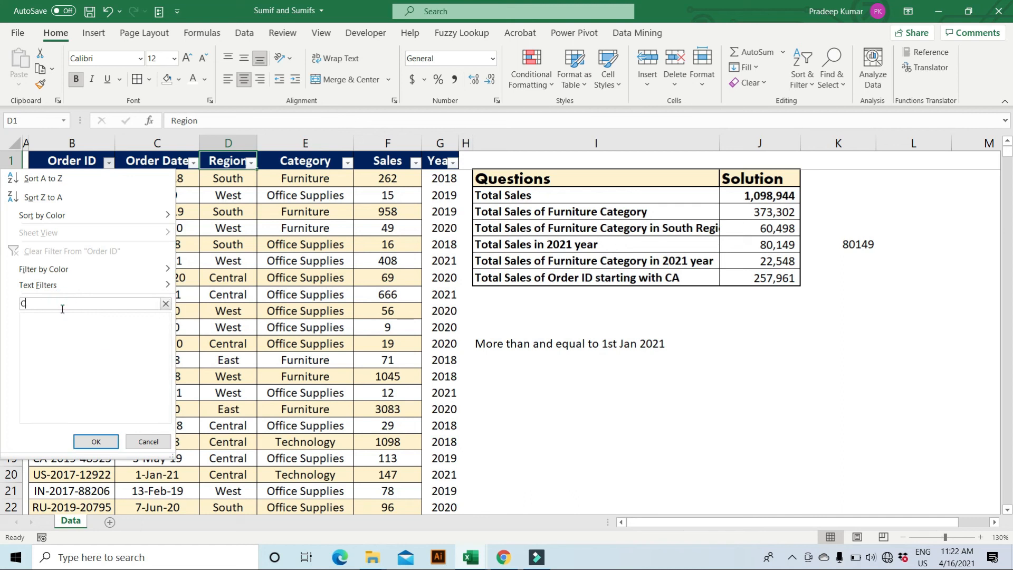
{"action": "type", "text": "A*"}
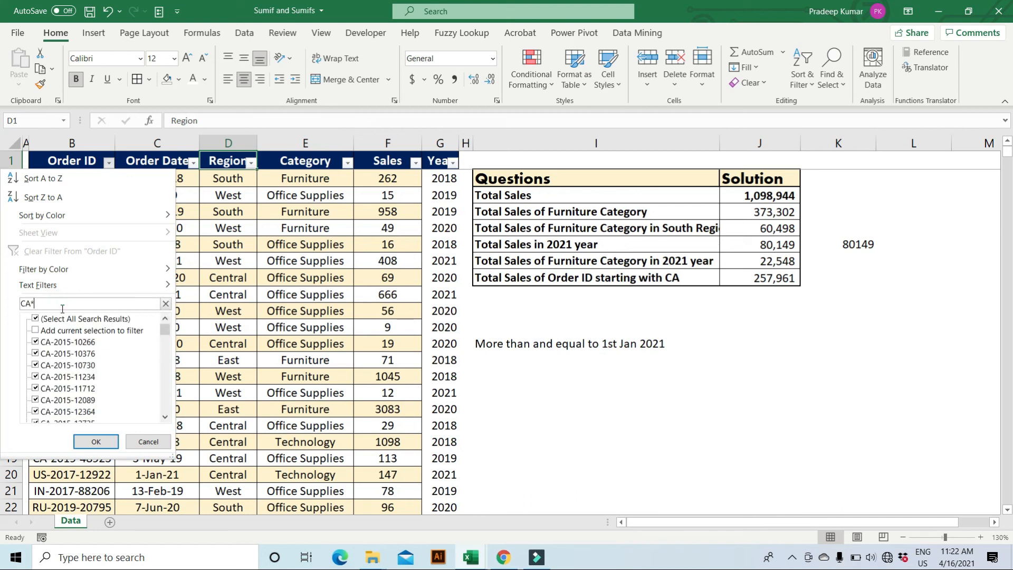
{"action": "left_click", "coordinate": [96, 441]}
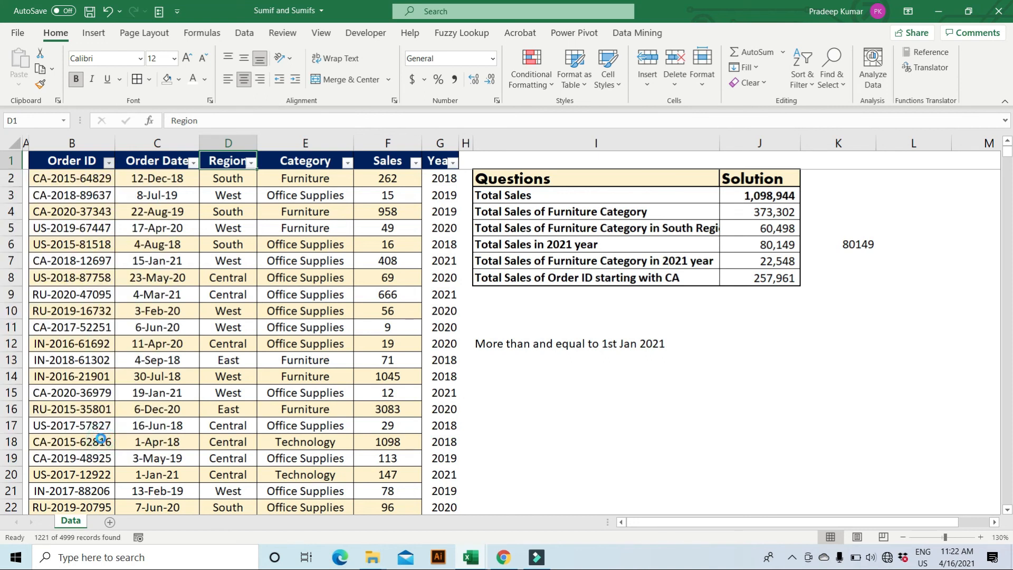
Check the sum of the filtered Sales column, remove the filters, and compare it with the total in J8
{"action": "left_click", "coordinate": [388, 143]}
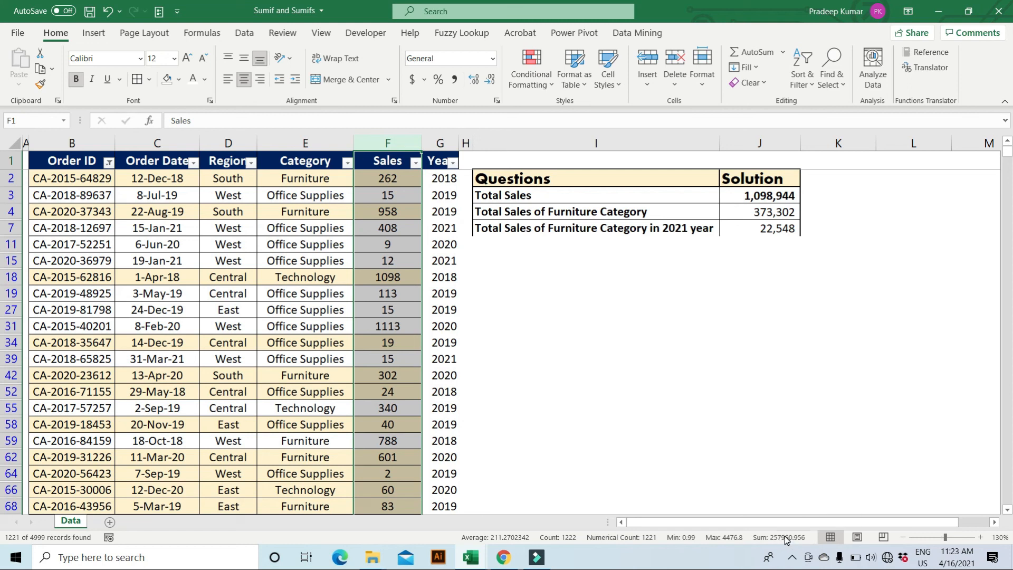
{"action": "left_click", "coordinate": [433, 166]}
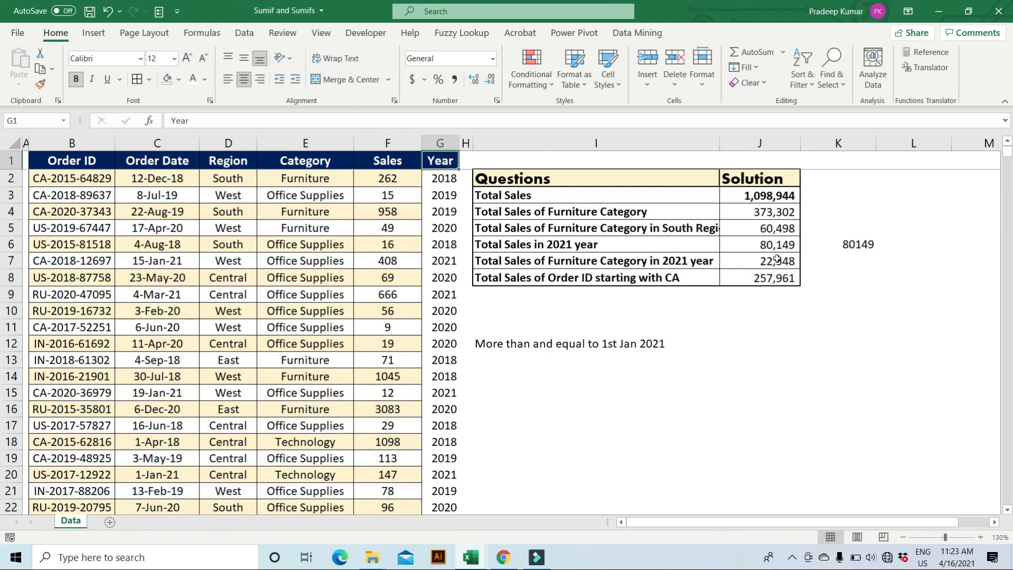
{"action": "left_click", "coordinate": [760, 278]}
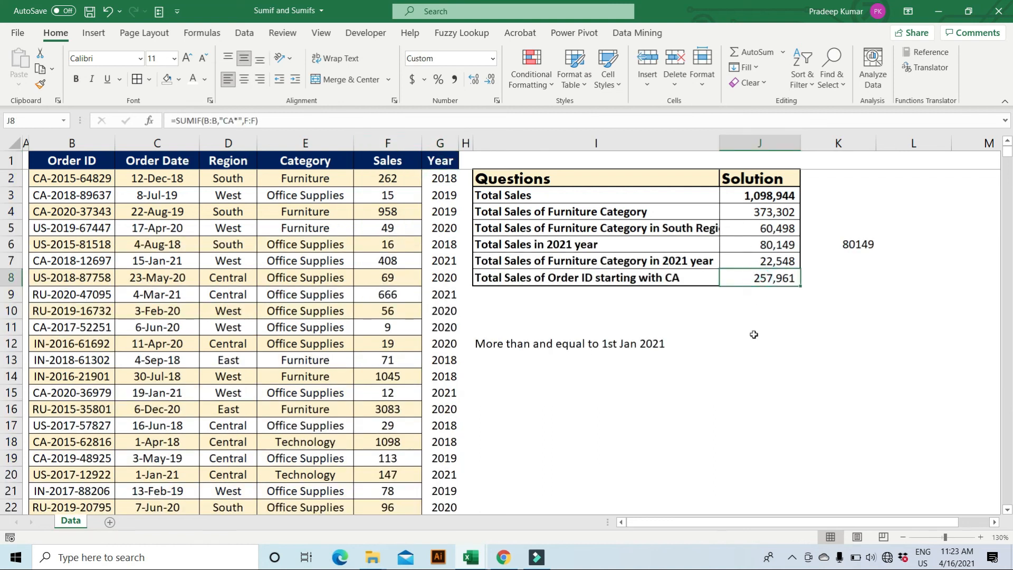
Review the "CA*" wildcard criterion in the SUMIF formula in J8, leaving the formula as it is
{"action": "double_click", "coordinate": [789, 278]}
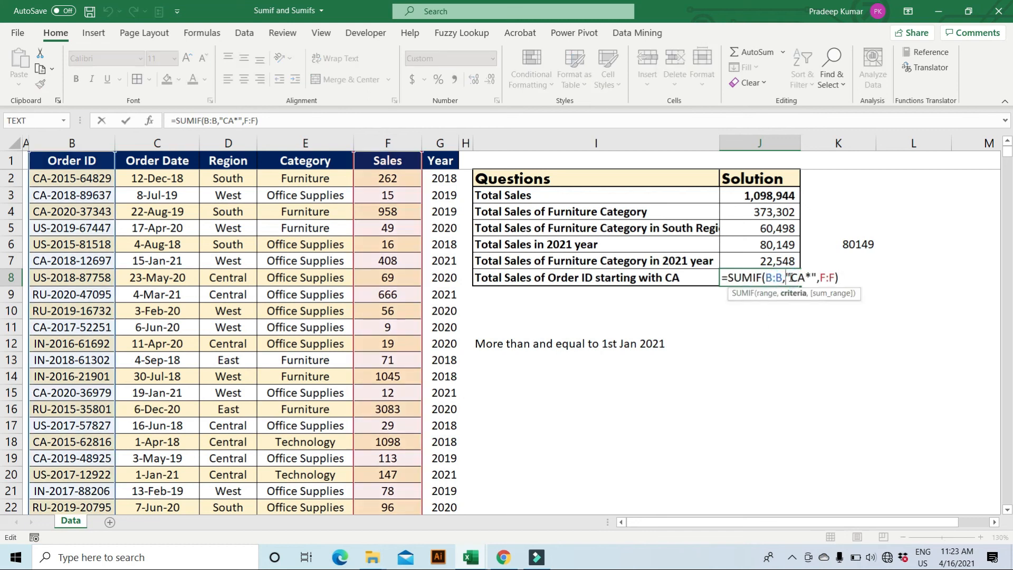
{"action": "left_click_drag", "start_coordinate": [811, 278], "coordinate": [798, 280]}
{"action": "left_click", "coordinate": [842, 278]}
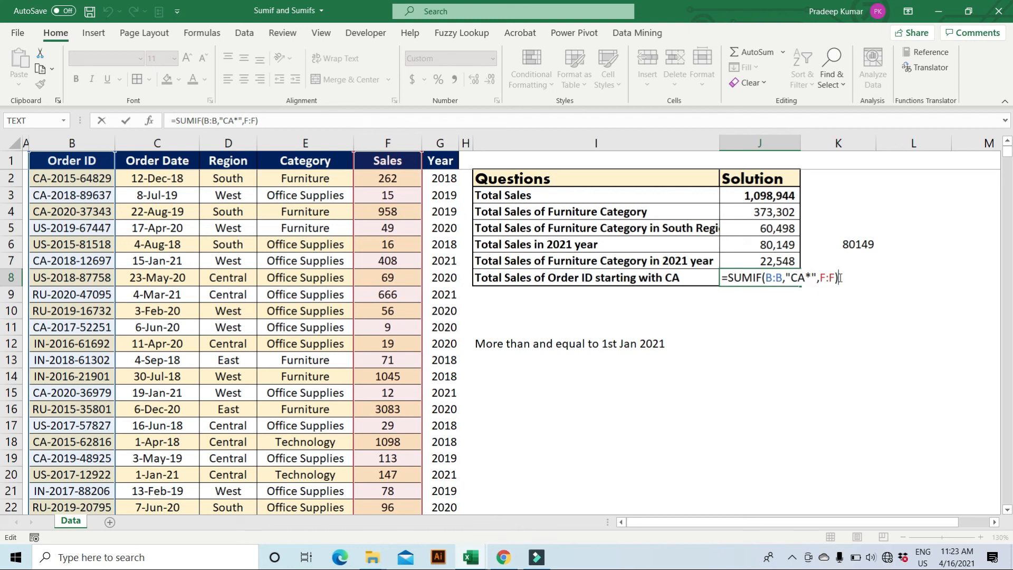
{"action": "key", "text": "Return"}
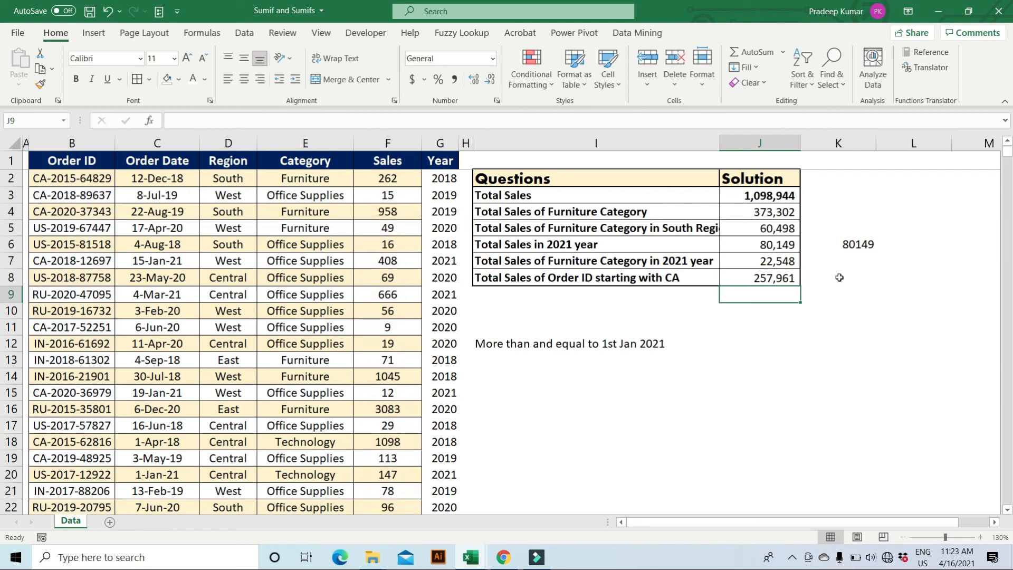